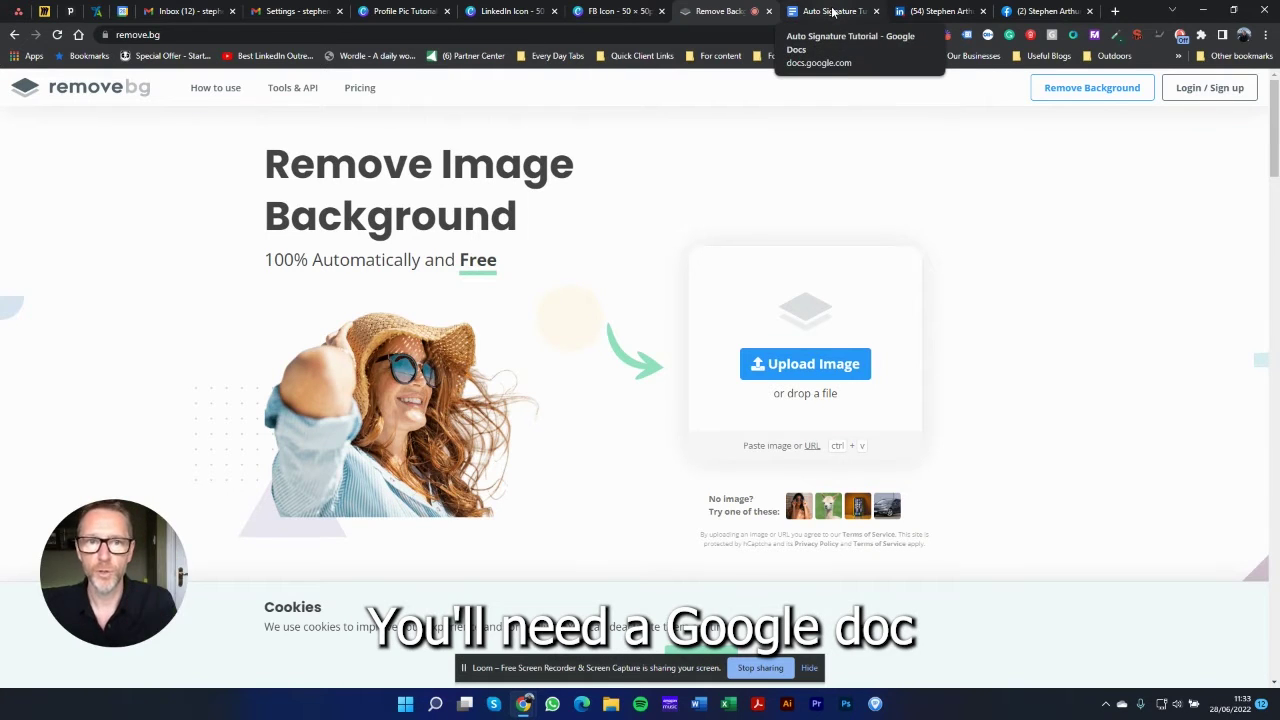
# Step: Switch from remove.bg to the Auto Signature Tutorial Google Doc
pyautogui.click(831, 12)
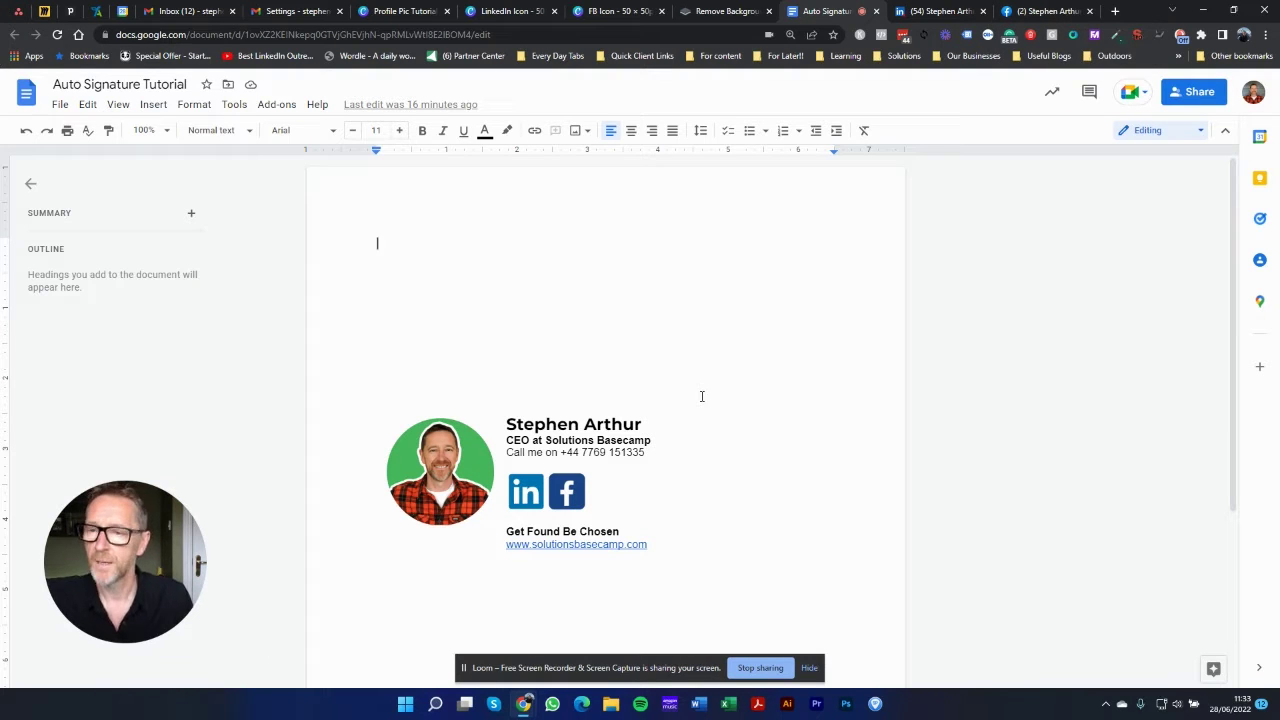
# Step: Move from the signature sample to the Profile Pic Tutorial design in Canva
pyautogui.click(404, 12)
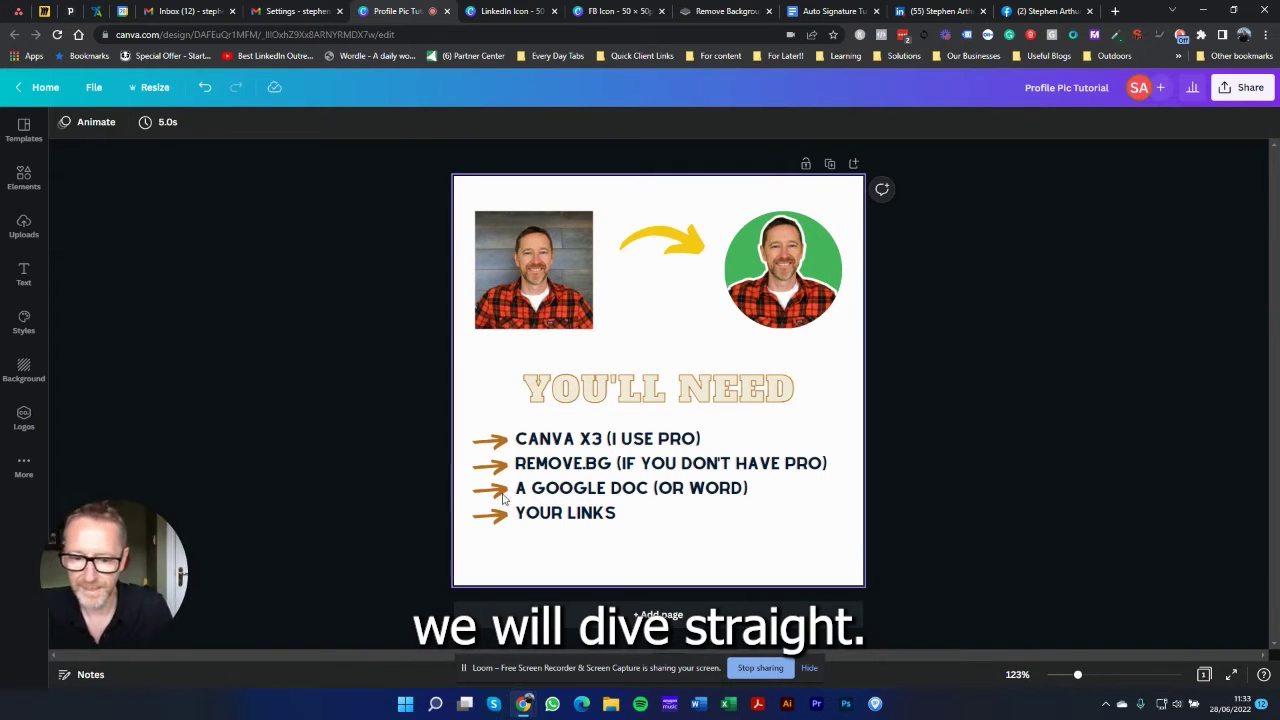
# Step: Add Page 2, move the square headshot onto it, delete Page 1, and shift the photo lower right
pyautogui.click(666, 618)
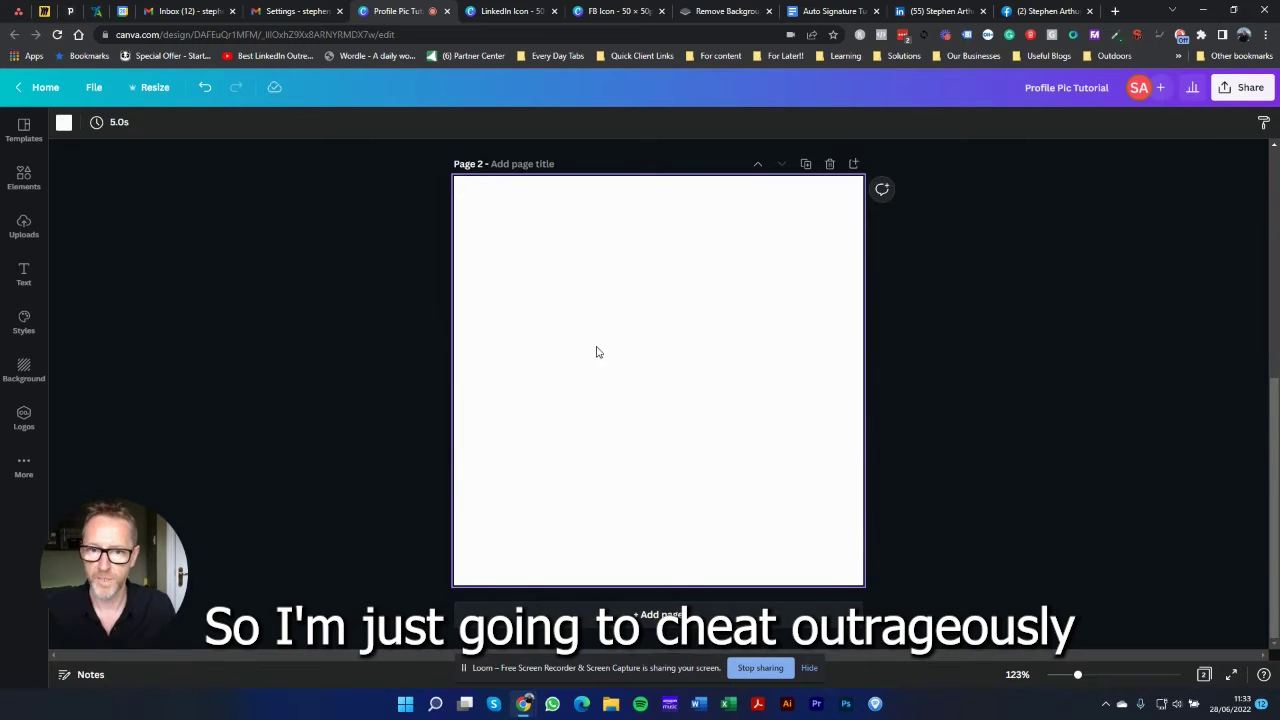
pyautogui.scroll(4, 597, 351)
pyautogui.moveTo(540, 240); pyautogui.dragTo(607, 666)
pyautogui.scroll(-4, 612, 500)
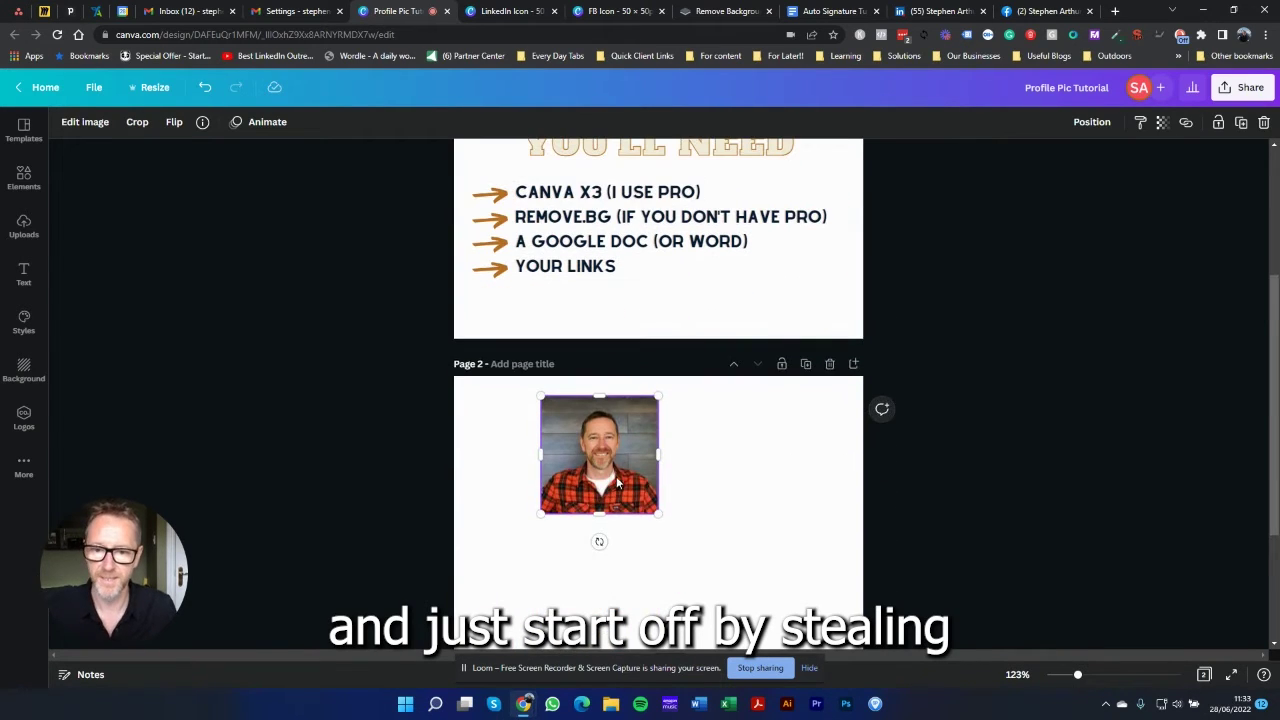
pyautogui.moveTo(616, 476); pyautogui.dragTo(596, 556)
pyautogui.scroll(1, 598, 520)
pyautogui.scroll(3, 601, 482)
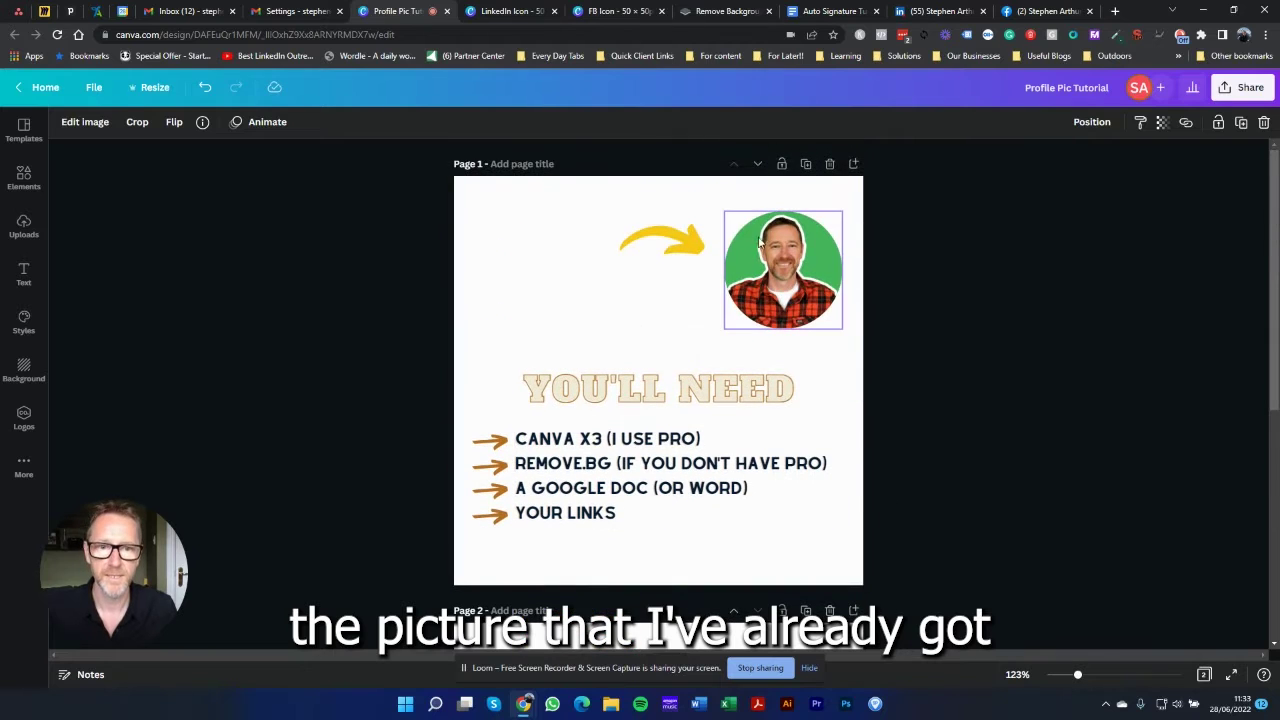
pyautogui.click(832, 170)
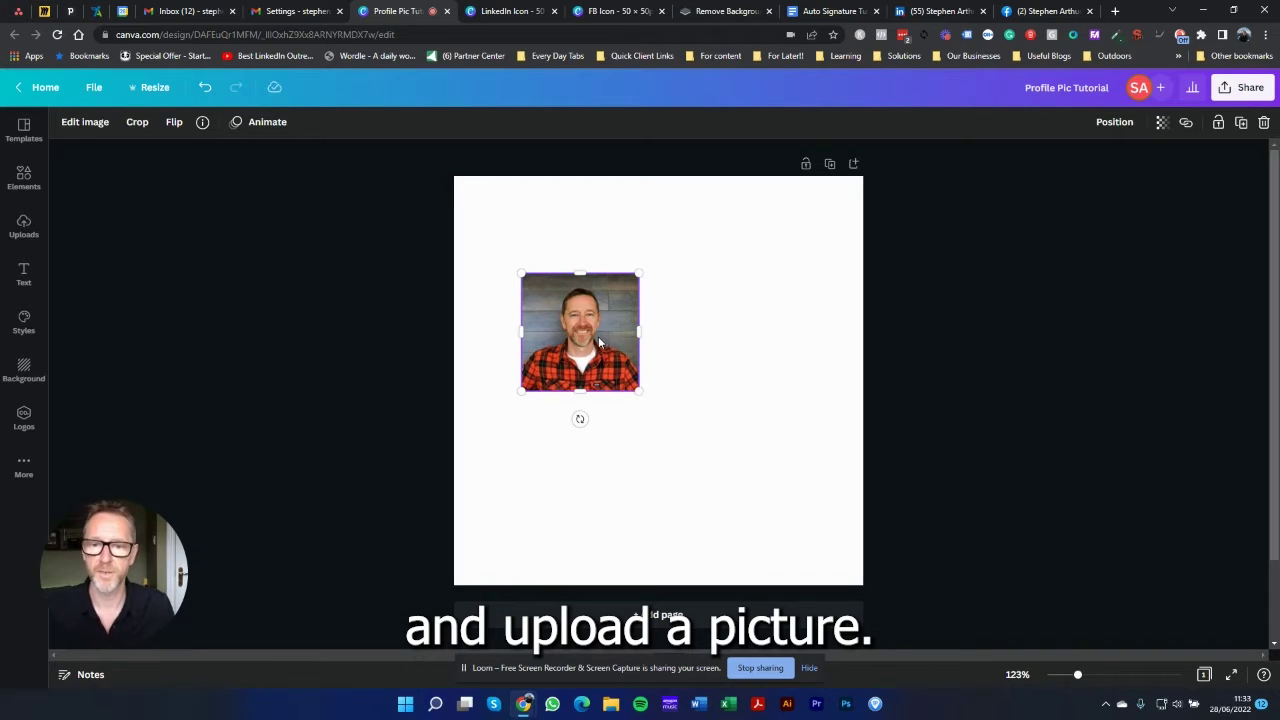
pyautogui.moveTo(598, 343); pyautogui.dragTo(795, 490)
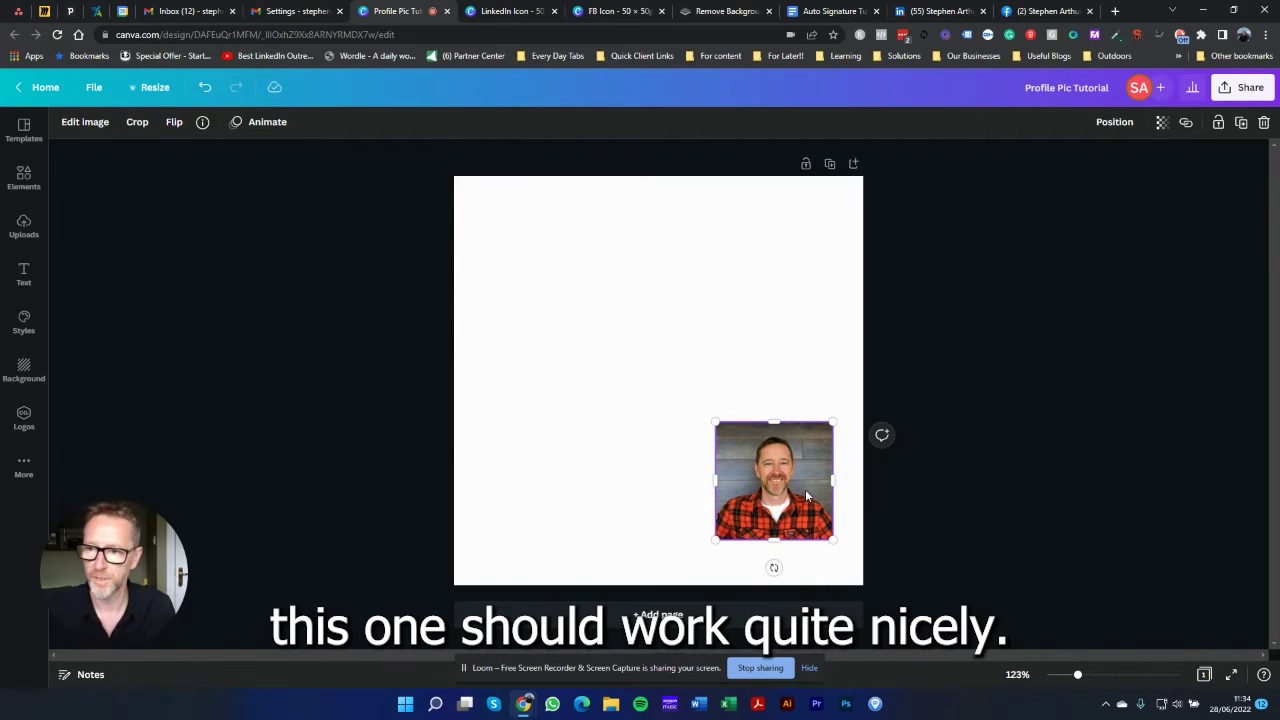
# Step: Apply Canva's Background Remover to the headshot through Edit image
pyautogui.click(82, 125)
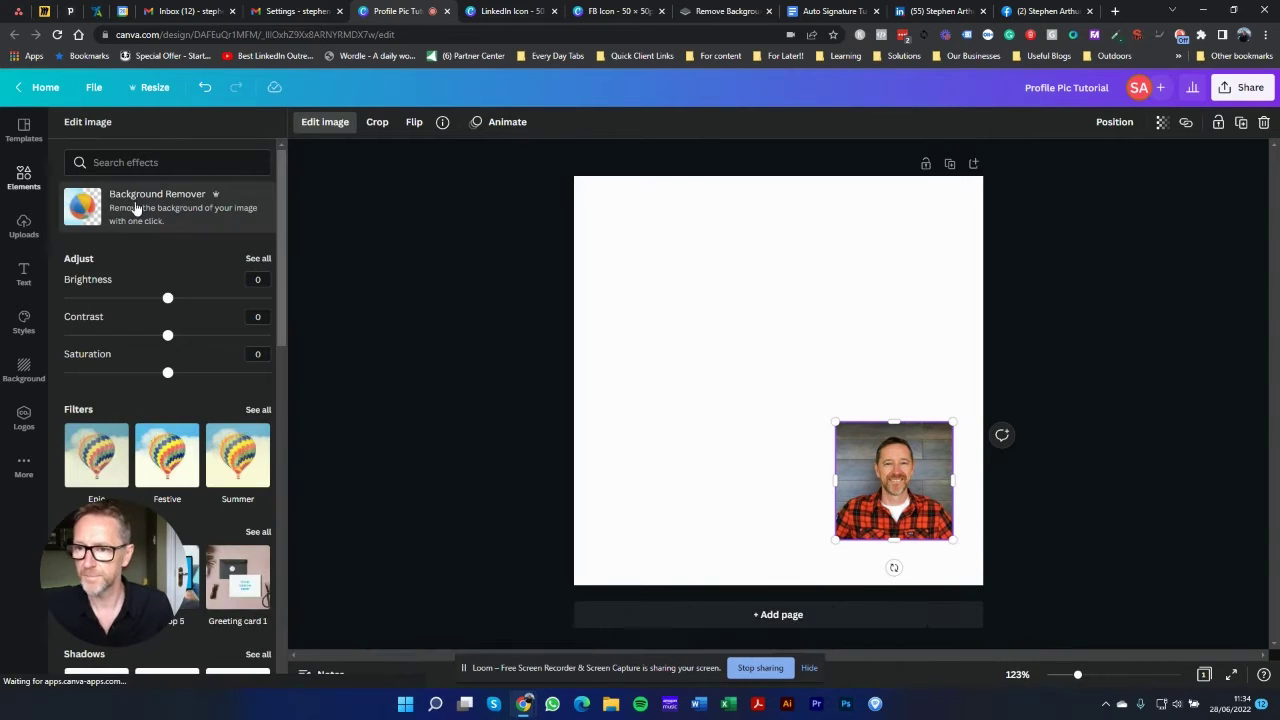
pyautogui.click(140, 200)
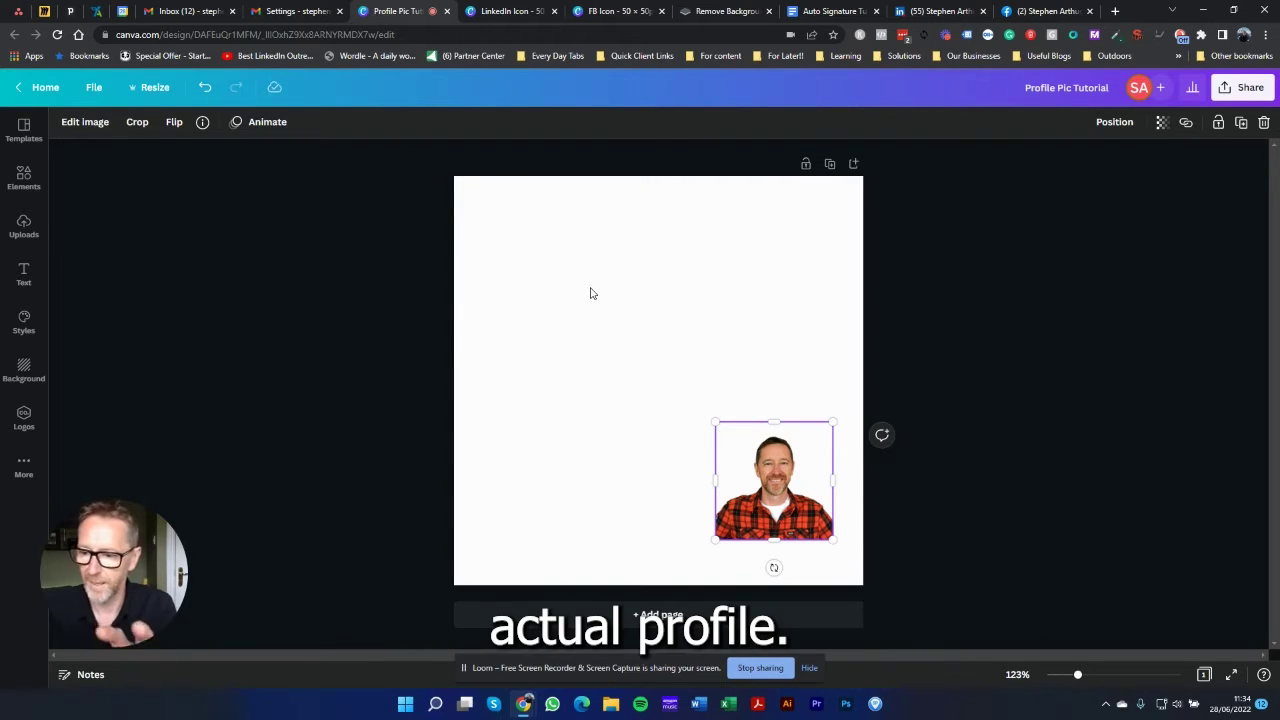
# Step: Add a circle frame from an Elements 'frame' search and place it at the page's upper left
pyautogui.click(24, 177)
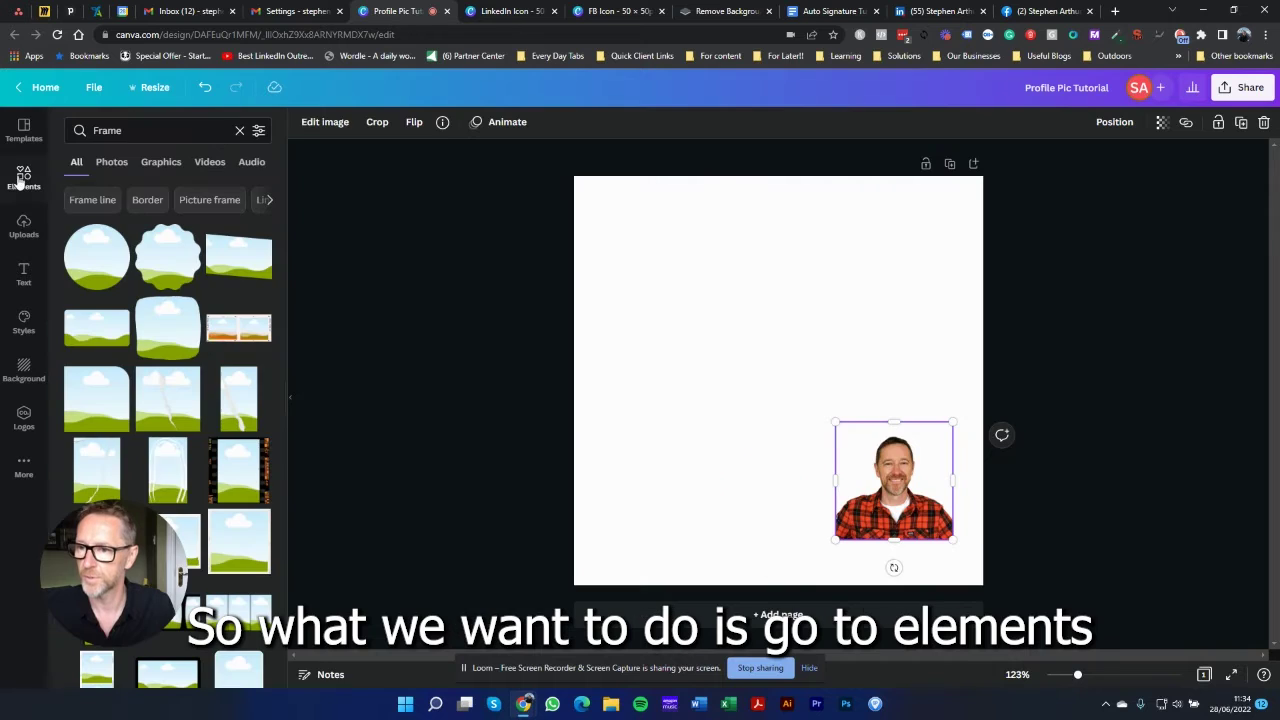
pyautogui.click(133, 127)
pyautogui.click(105, 189)
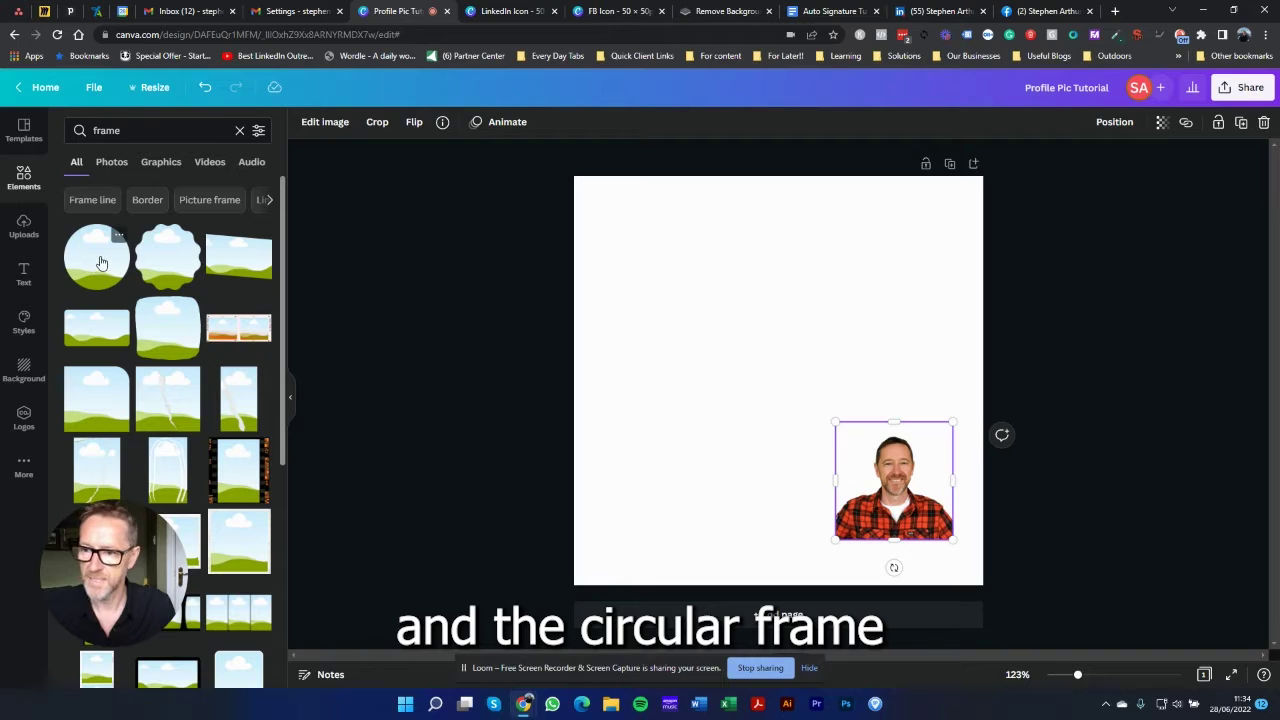
pyautogui.click(97, 260)
pyautogui.moveTo(766, 391); pyautogui.dragTo(691, 323)
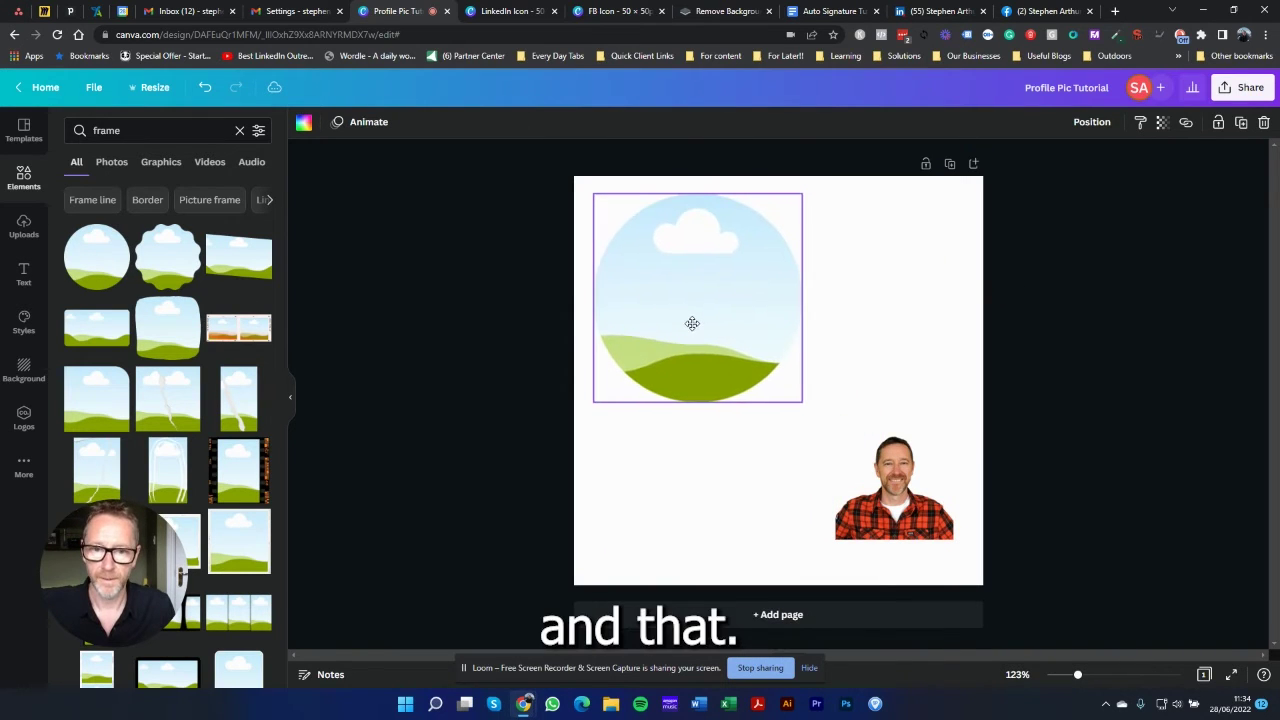
pyautogui.click(615, 446)
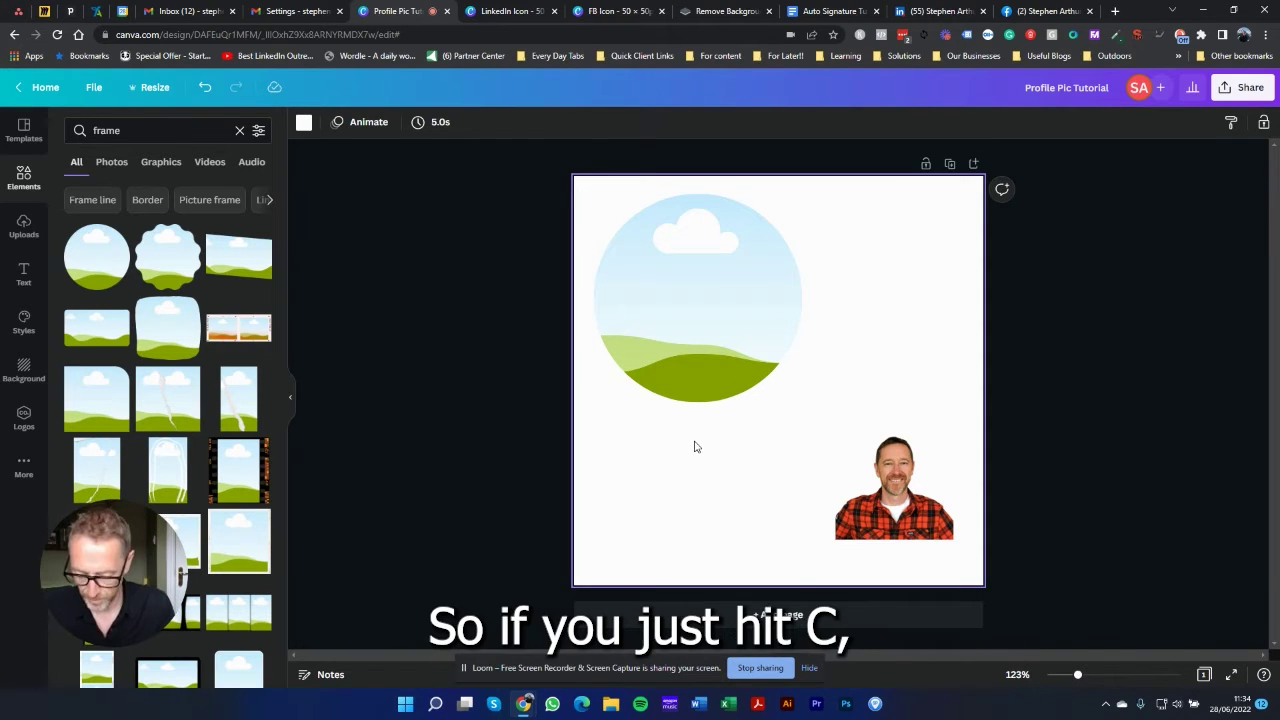
# Step: Add a green circle and resize it to 255 × 255 over the frame
pyautogui.press('c')
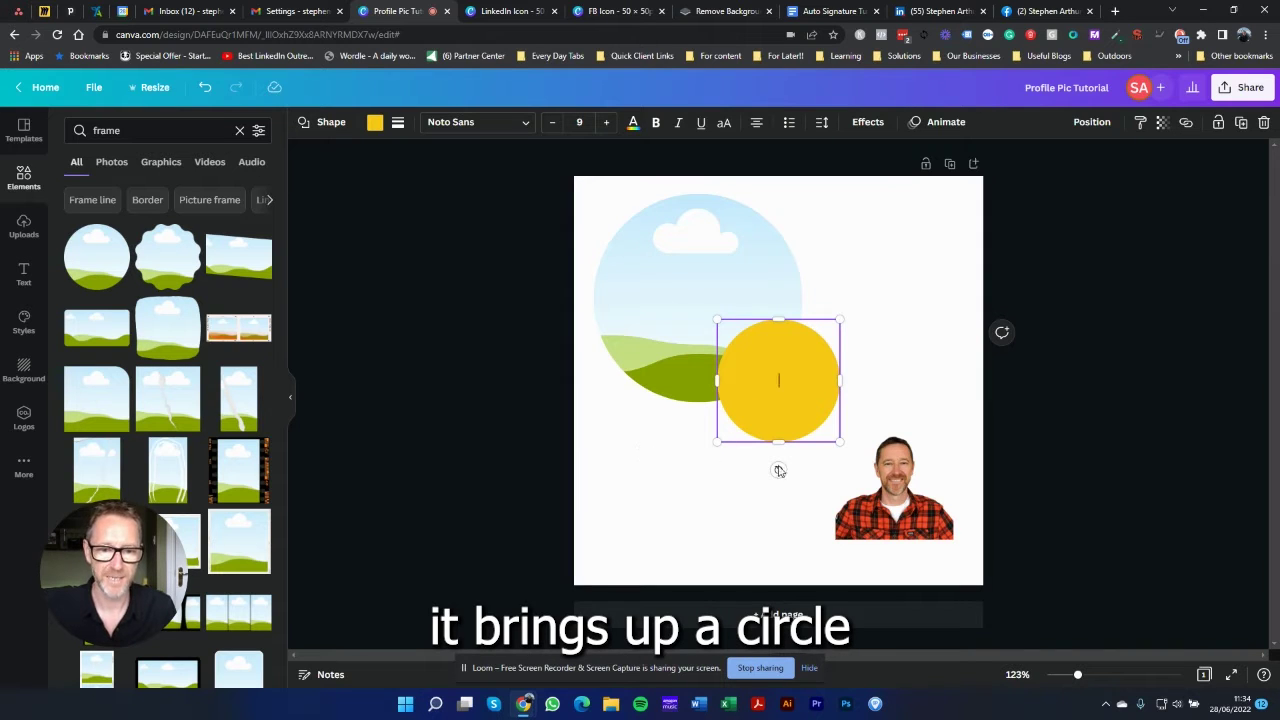
pyautogui.moveTo(751, 419); pyautogui.dragTo(676, 460)
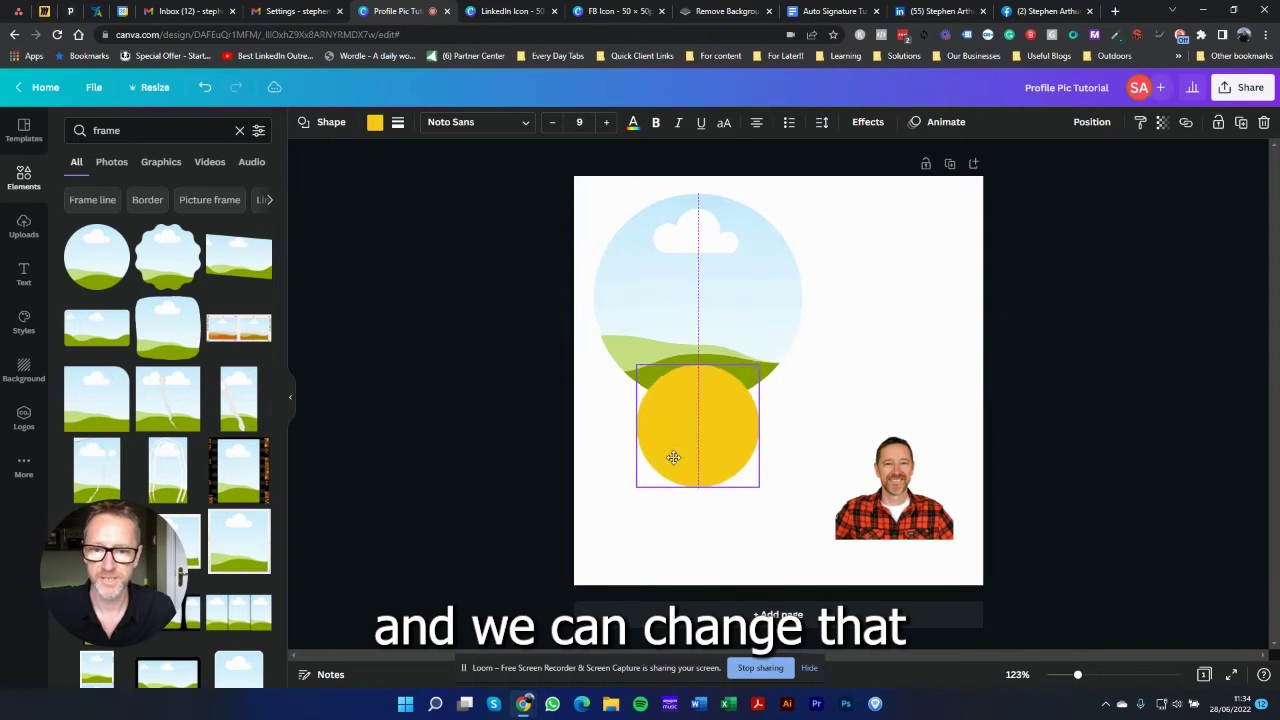
pyautogui.click(375, 123)
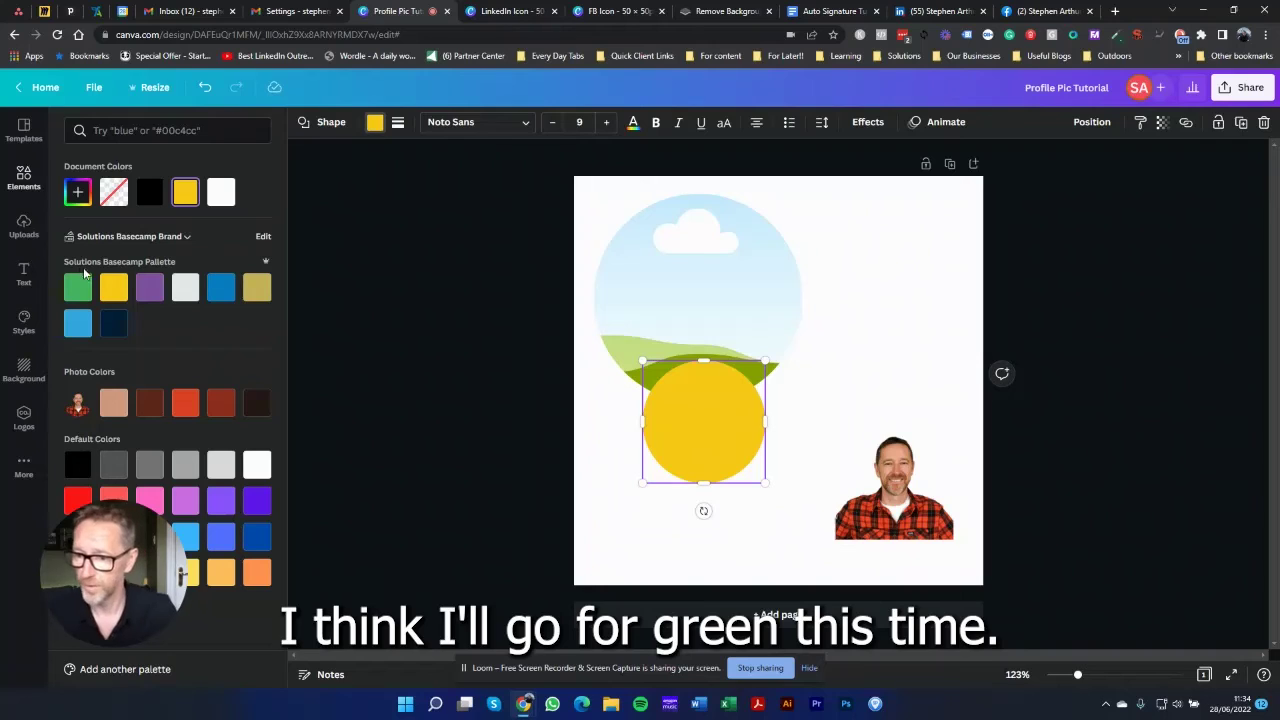
pyautogui.click(77, 288)
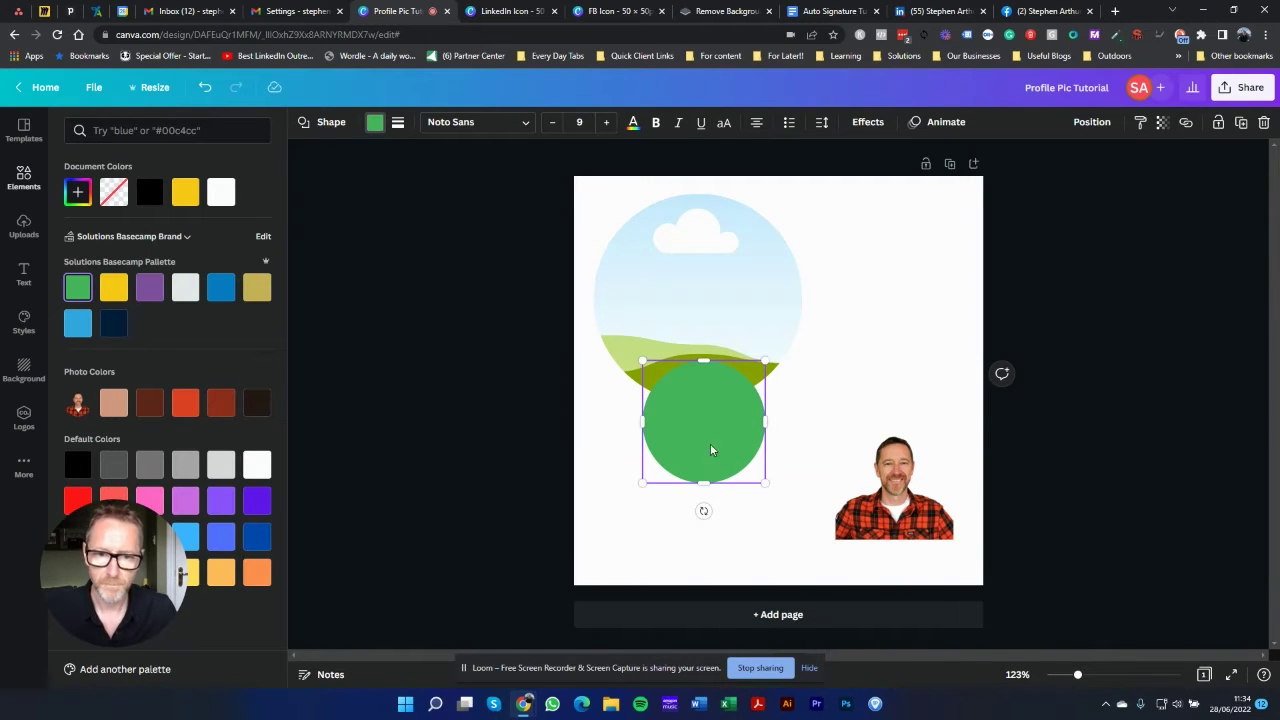
pyautogui.moveTo(708, 447); pyautogui.dragTo(750, 284)
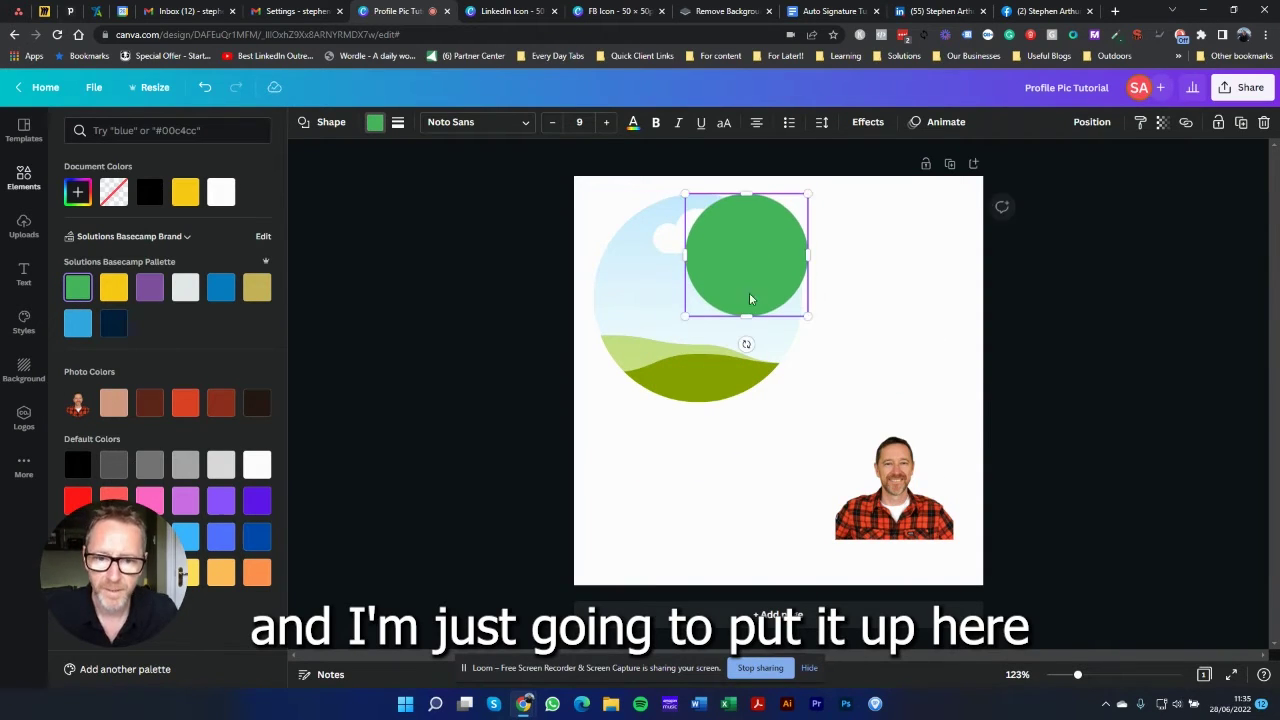
pyautogui.moveTo(685, 316); pyautogui.dragTo(594, 399)
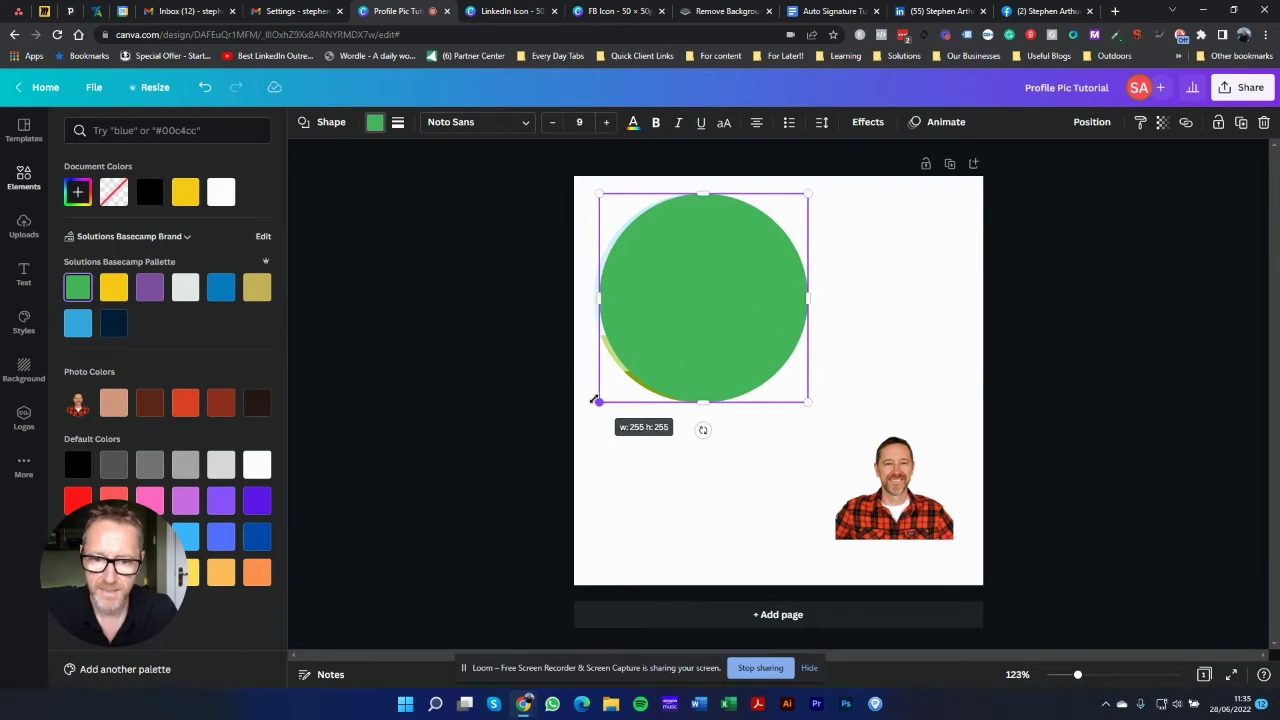
pyautogui.moveTo(730, 271); pyautogui.dragTo(724, 270)
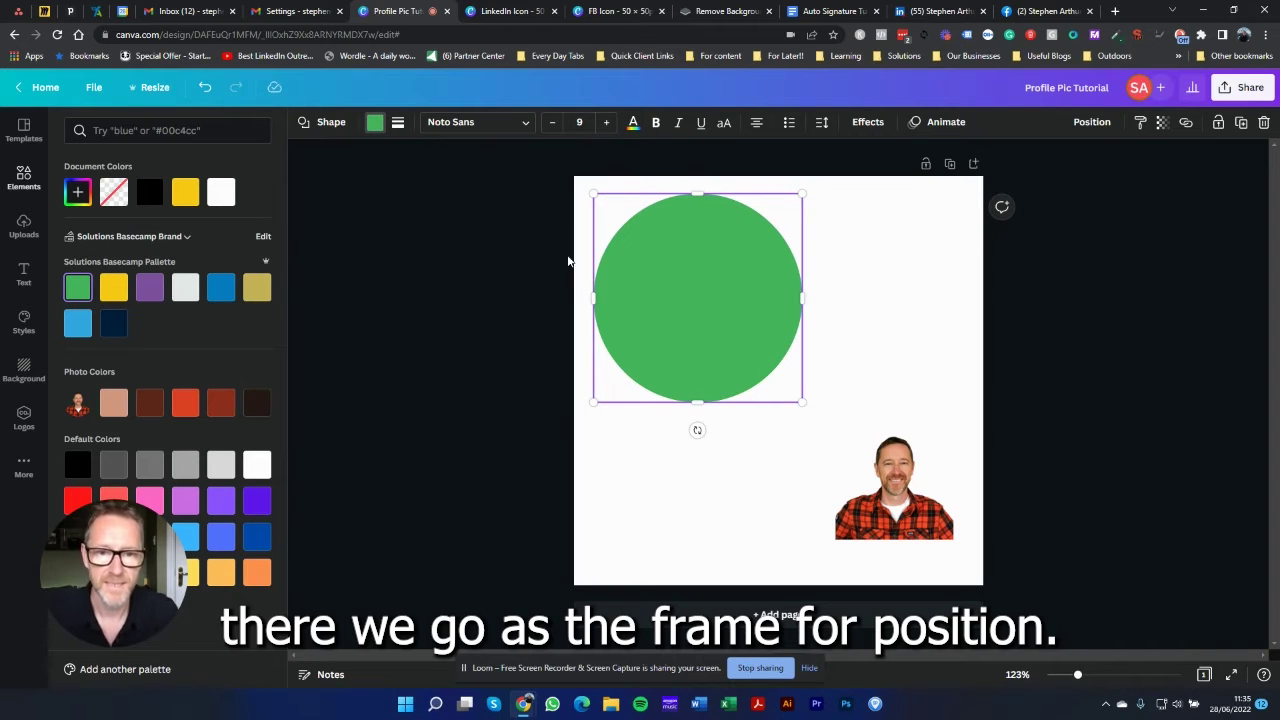
# Step: Send the green circle backward so it sits behind the frame
pyautogui.click(1095, 124)
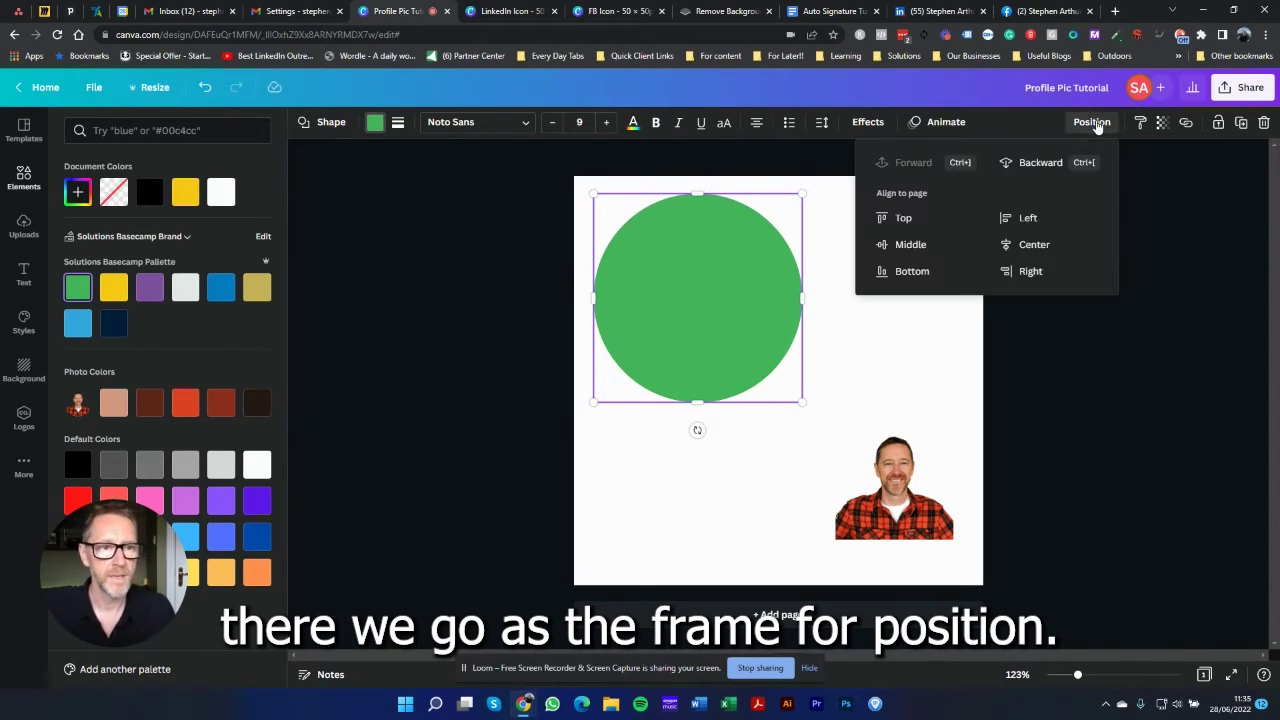
pyautogui.click(1030, 163)
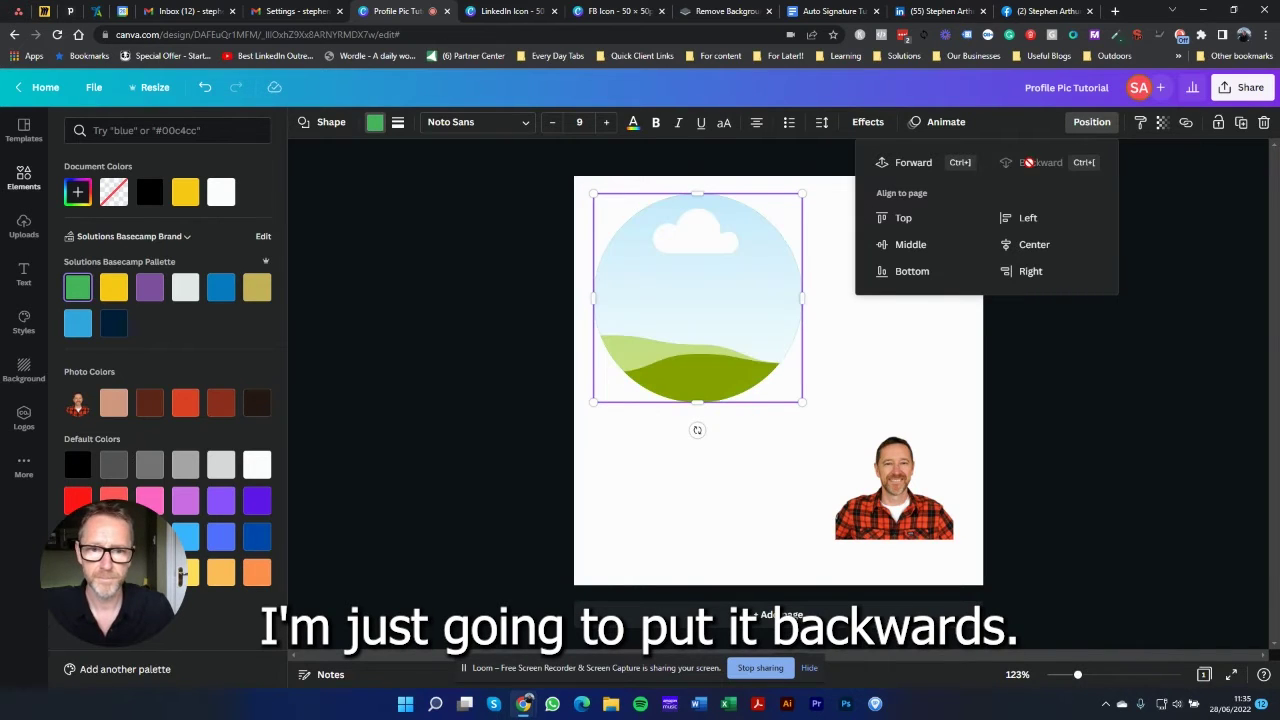
pyautogui.press('Escape')
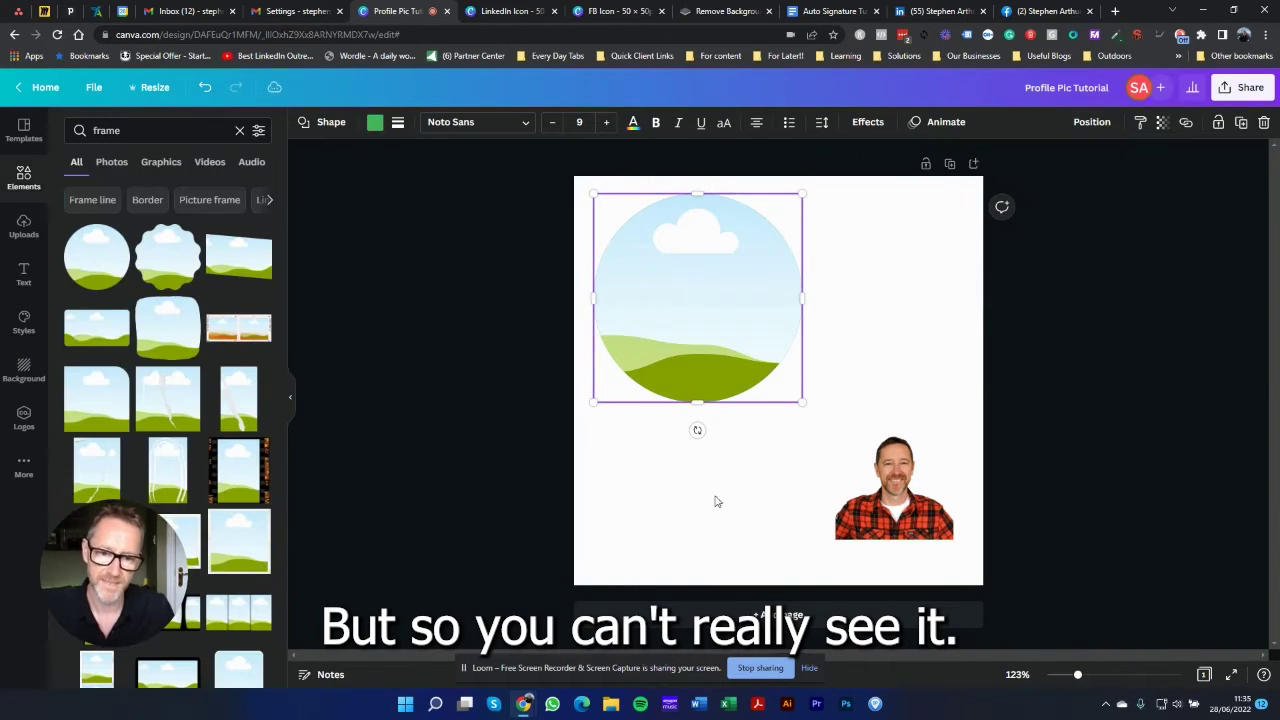
pyautogui.click(640, 469)
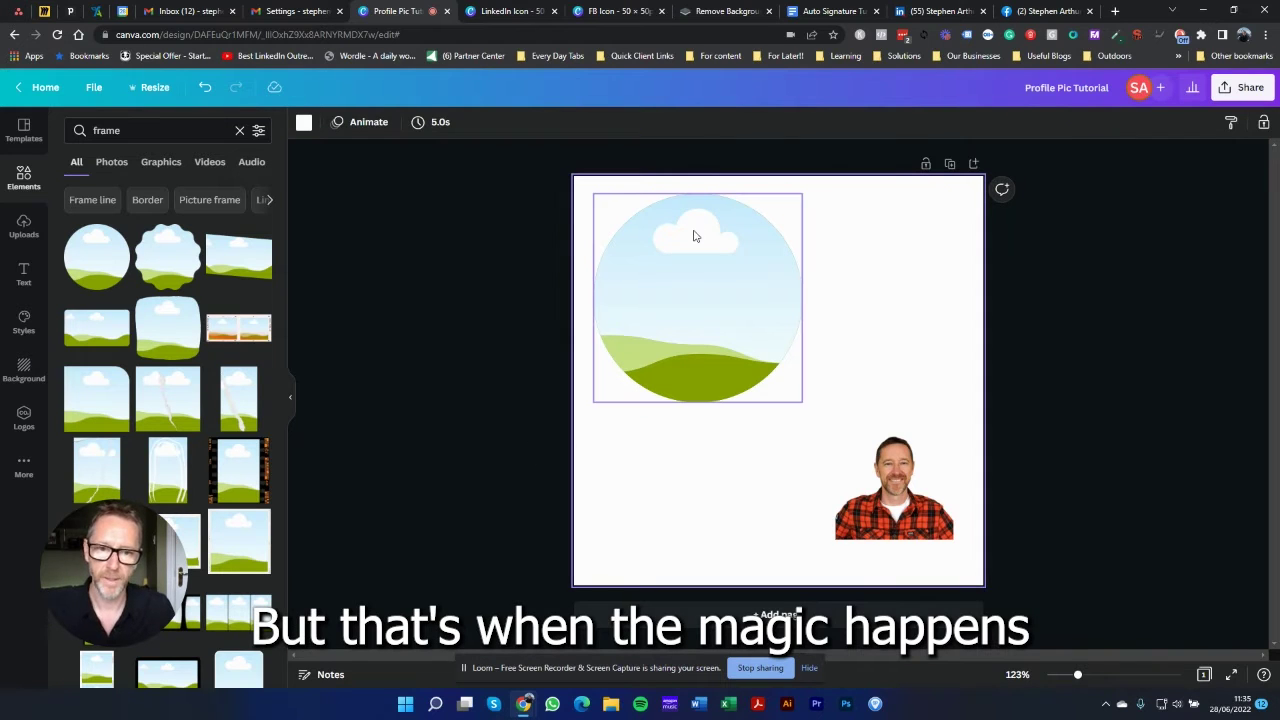
# Step: Drop the cut-out photo into the frame, centre it with the circle, and group them
pyautogui.click(893, 489)
pyautogui.moveTo(893, 489); pyautogui.dragTo(714, 332)
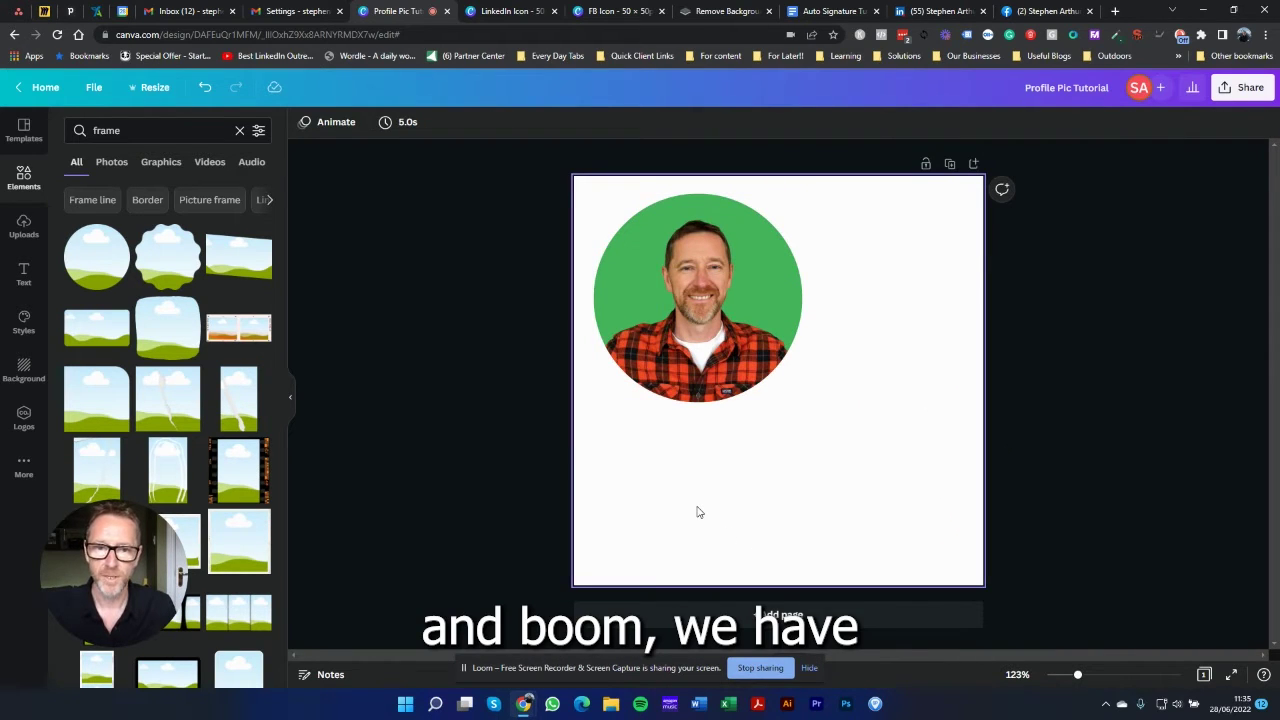
pyautogui.moveTo(883, 460); pyautogui.dragTo(640, 215)
pyautogui.moveTo(649, 268); pyautogui.dragTo(731, 353)
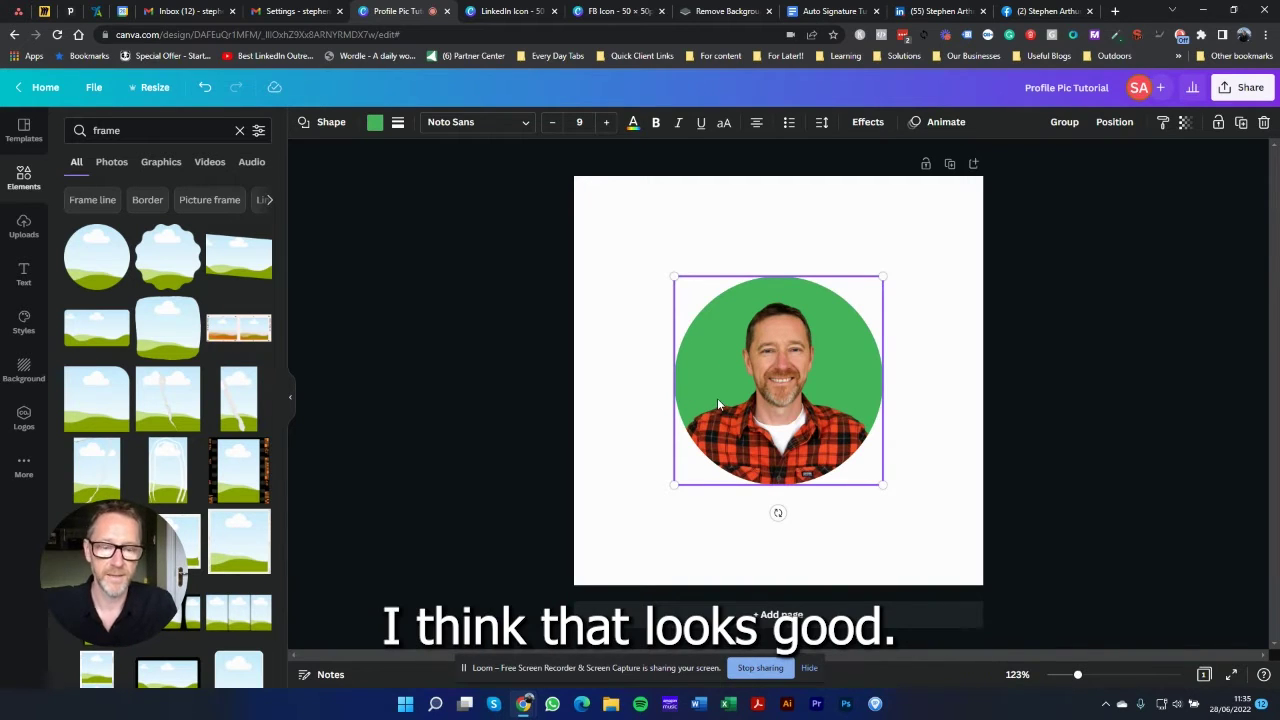
pyautogui.click(1064, 128)
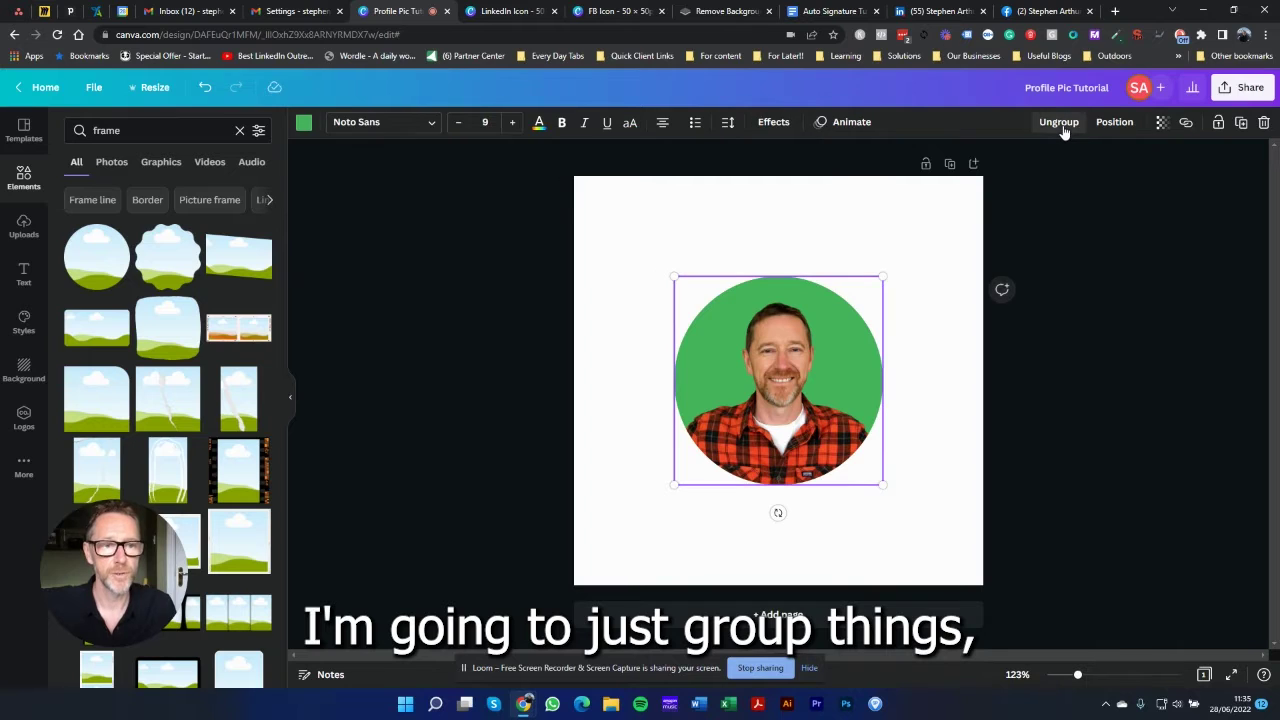
pyautogui.click(655, 541)
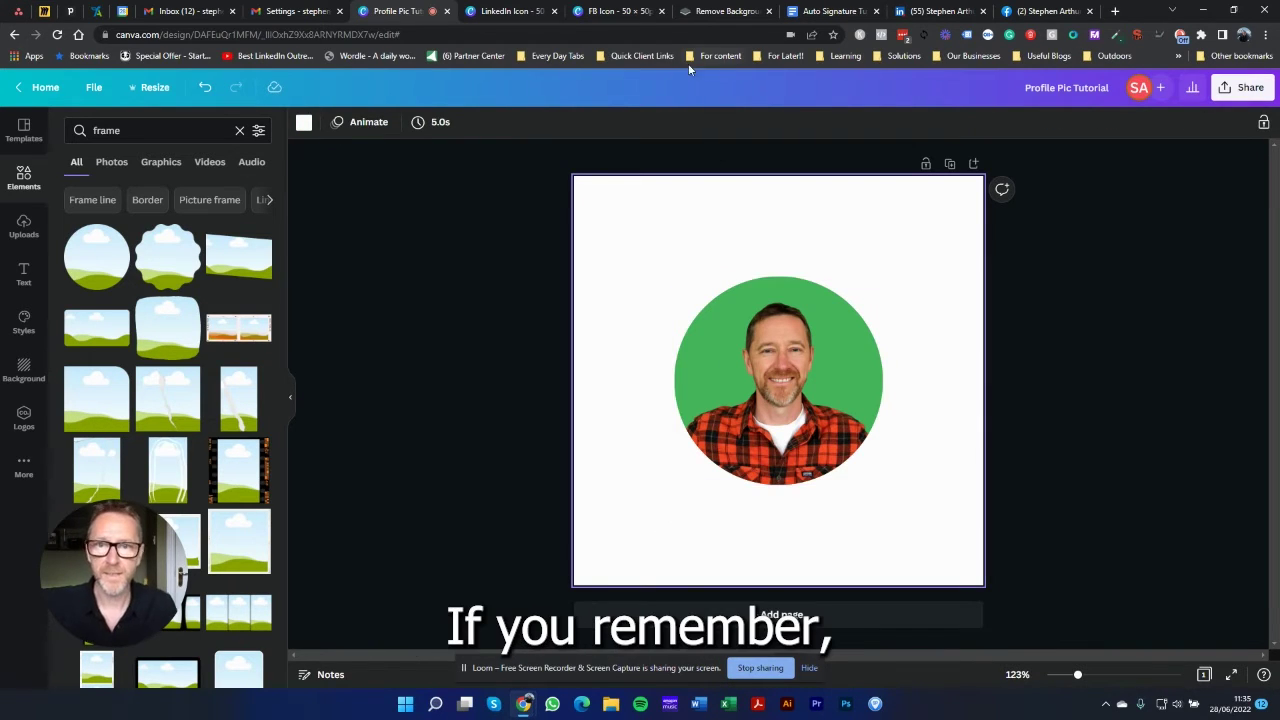
# Step: Go from the Auto Signature Tutorial doc back to the Canva design and select the round picture
pyautogui.click(830, 11)
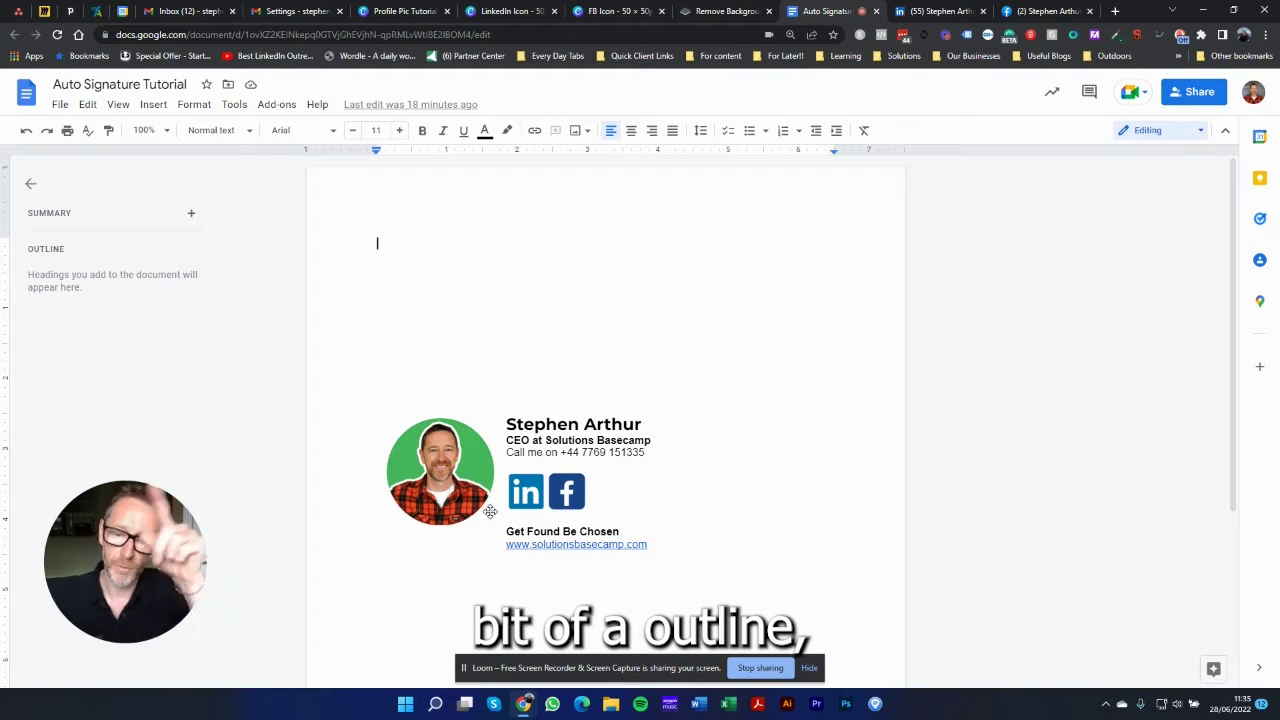
pyautogui.click(385, 11)
pyautogui.click(803, 458)
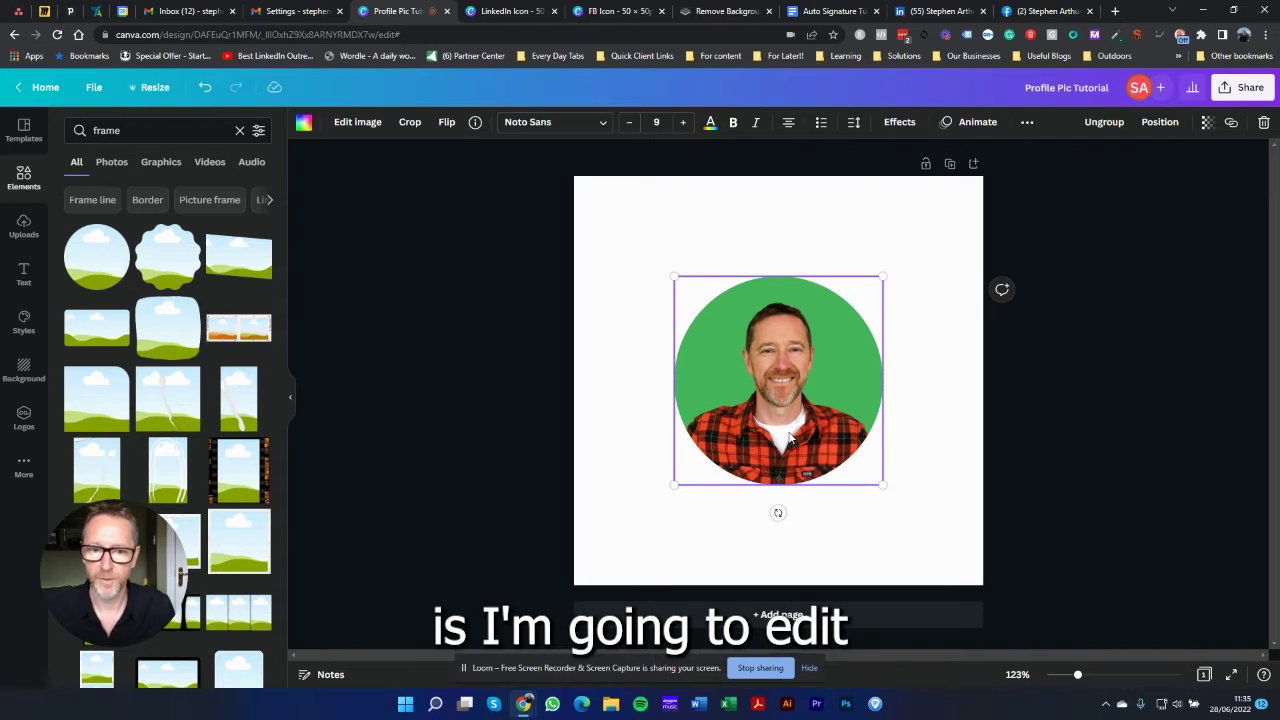
# Step: Apply the Glow shadow effect to the cut-out photo
pyautogui.click(291, 396)
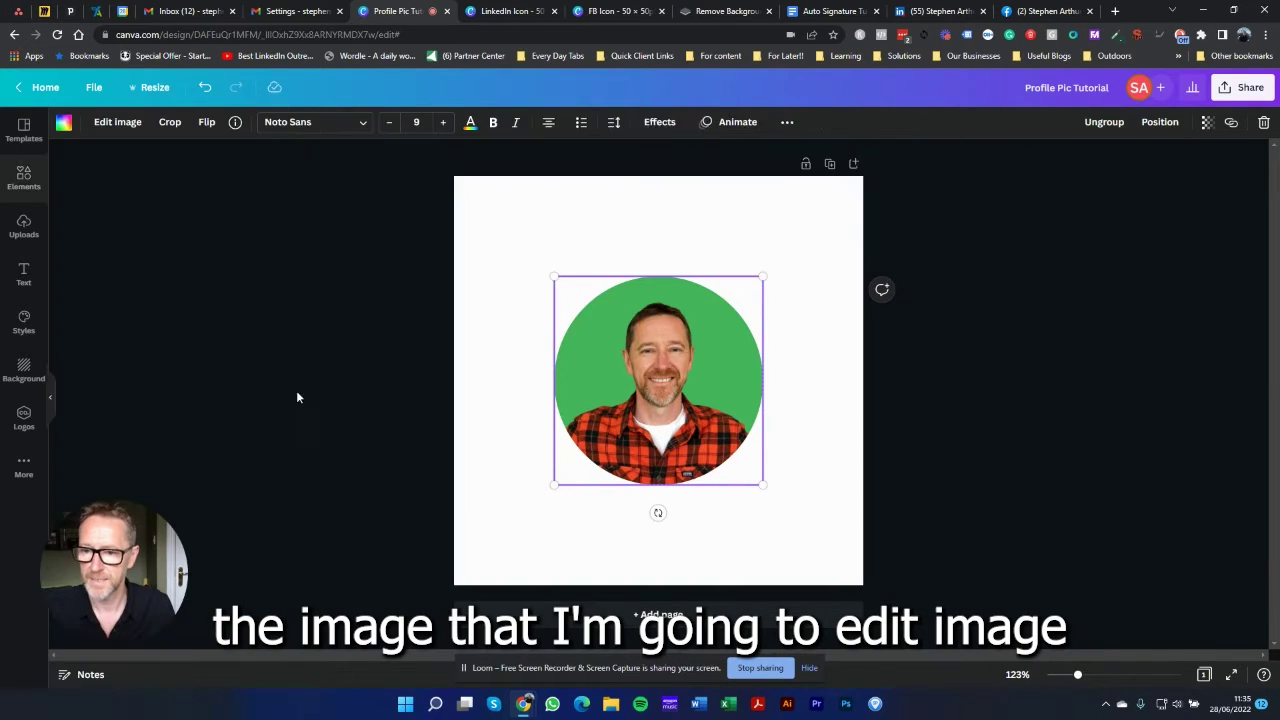
pyautogui.click(118, 121)
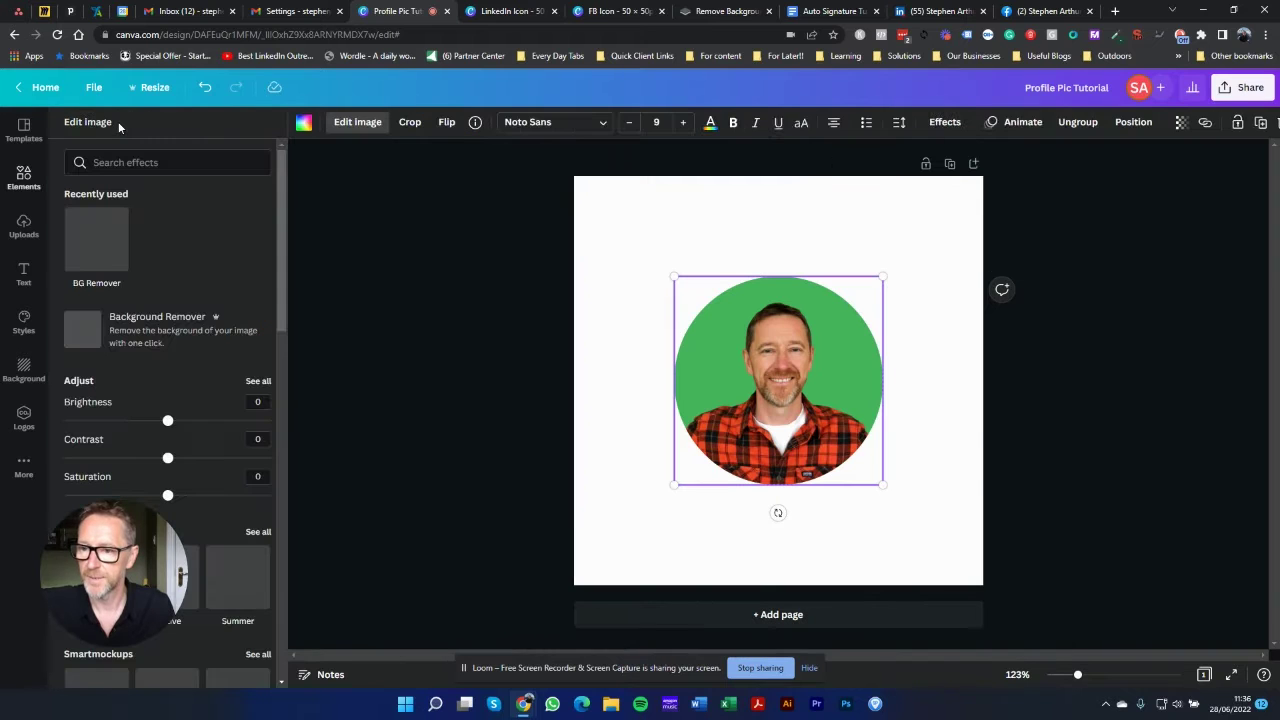
pyautogui.scroll(-5, 175, 322)
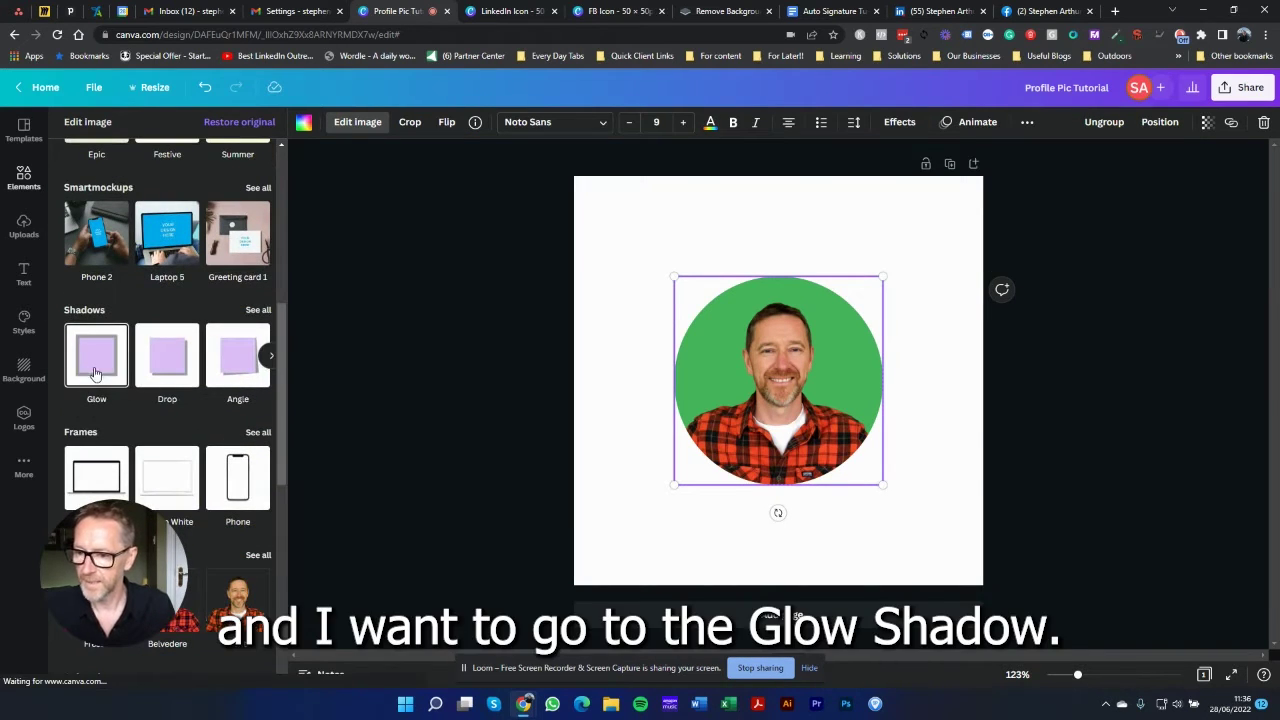
pyautogui.click(90, 358)
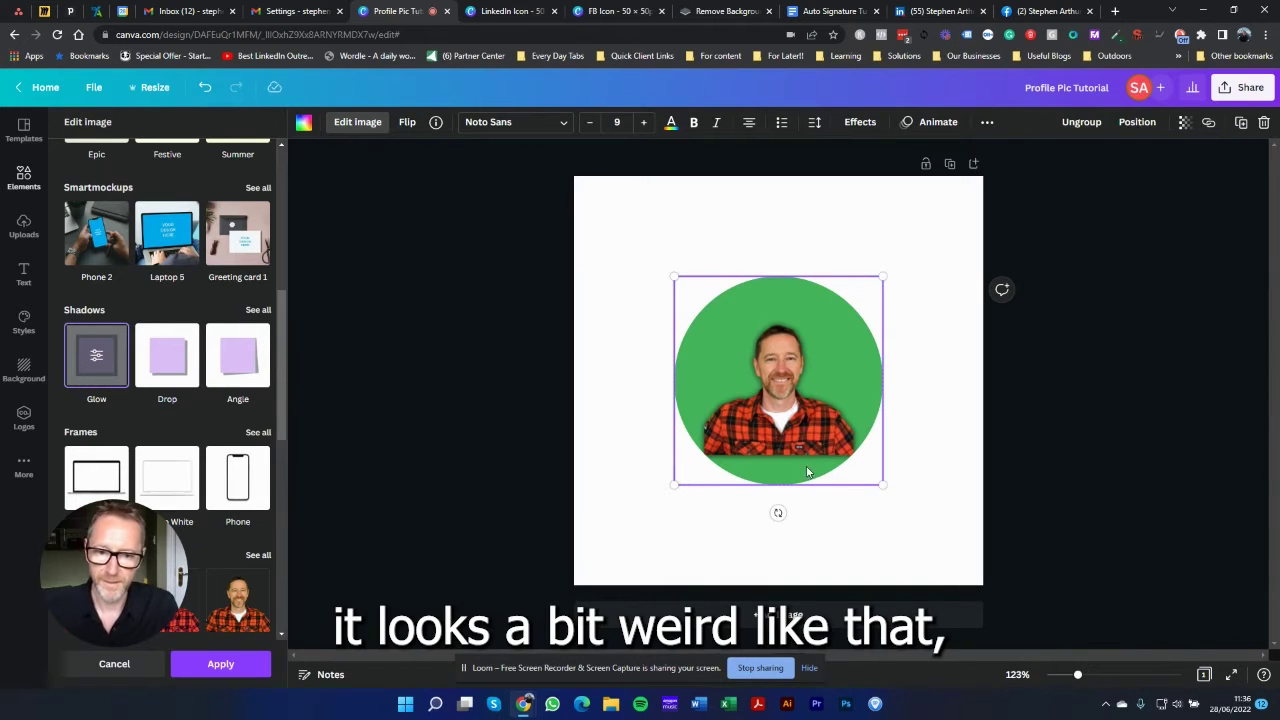
pyautogui.click(96, 358)
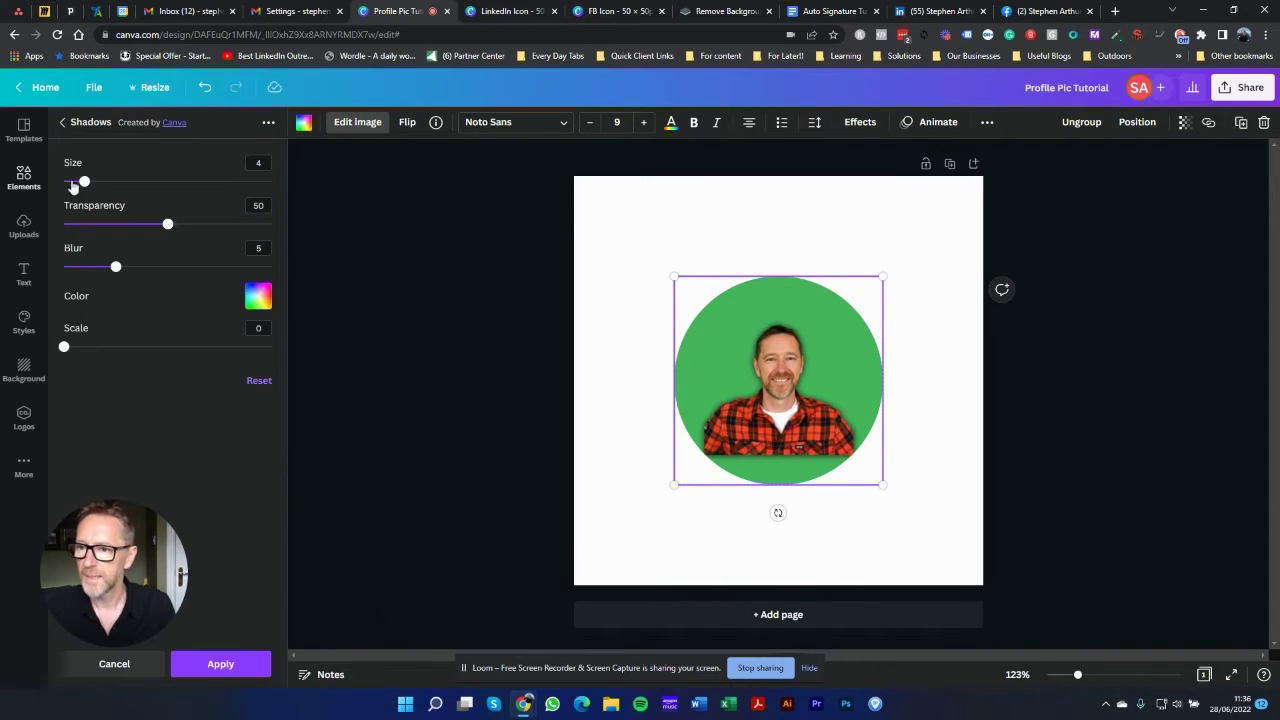
# Step: Set the glow to size 10, transparency 100, blur 0, white, scale 35, and apply it
pyautogui.moveTo(85, 185); pyautogui.dragTo(116, 181)
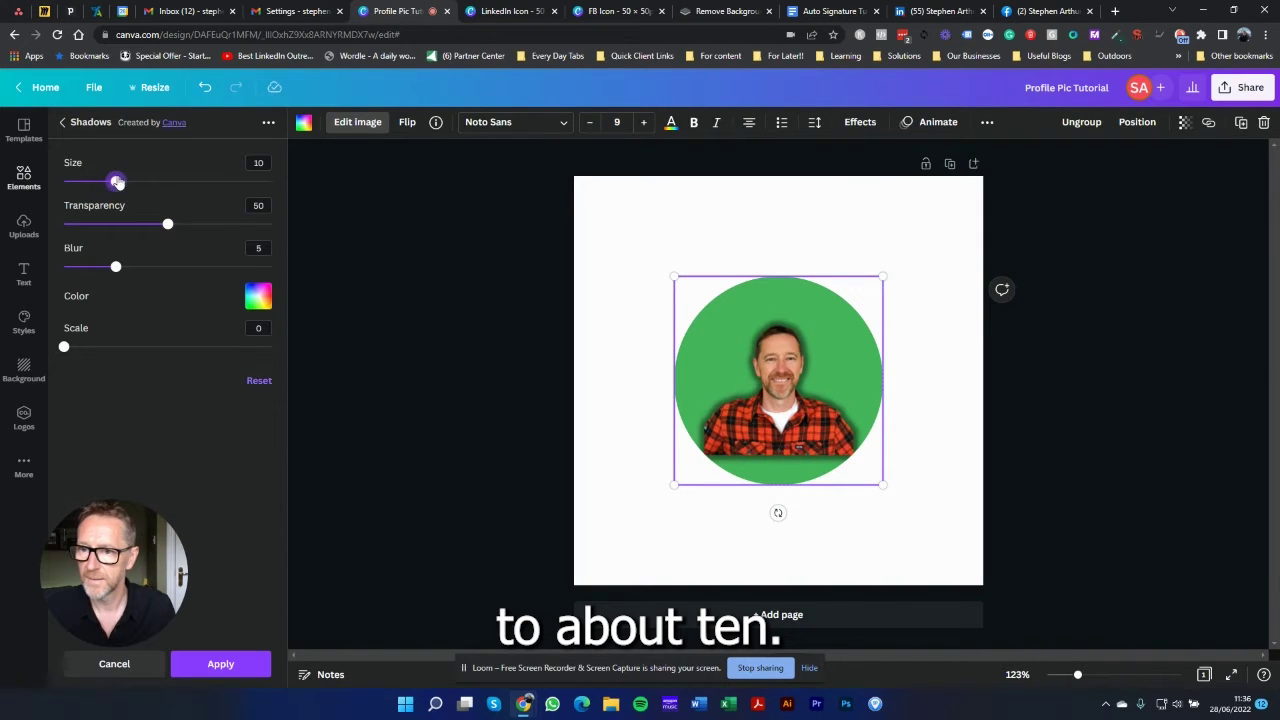
pyautogui.moveTo(168, 225); pyautogui.dragTo(290, 226)
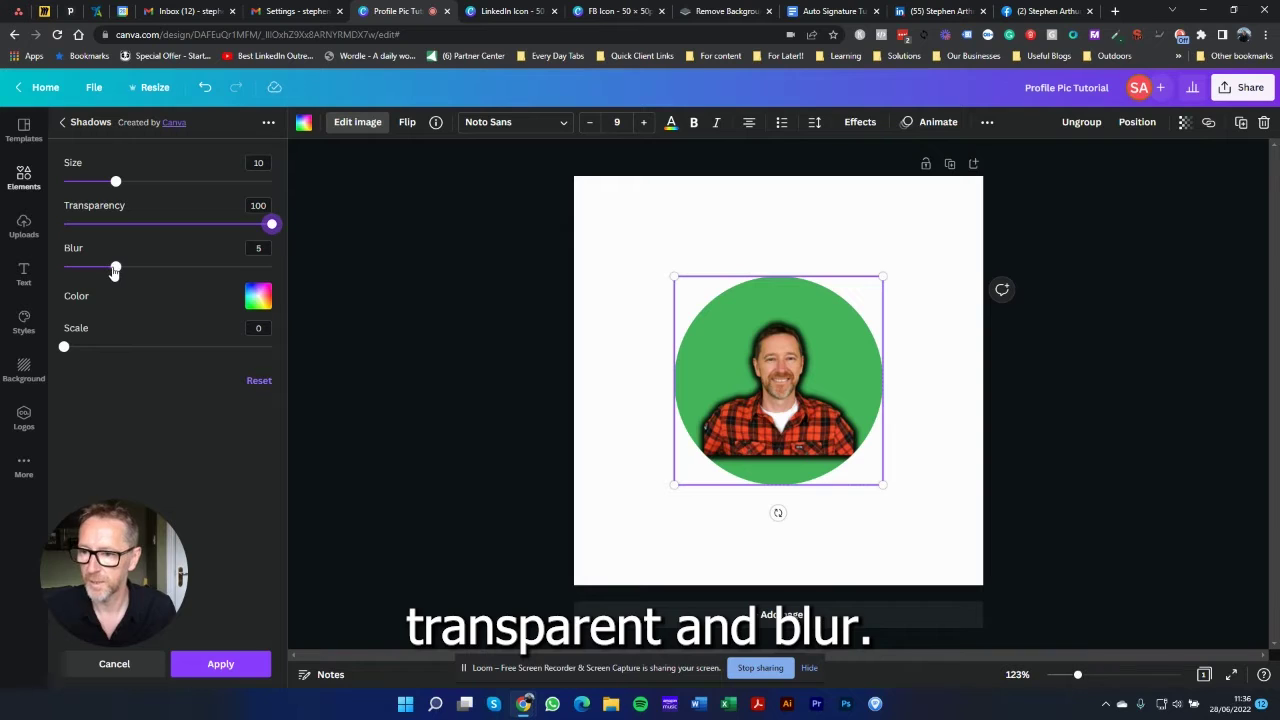
pyautogui.moveTo(115, 268); pyautogui.dragTo(53, 275)
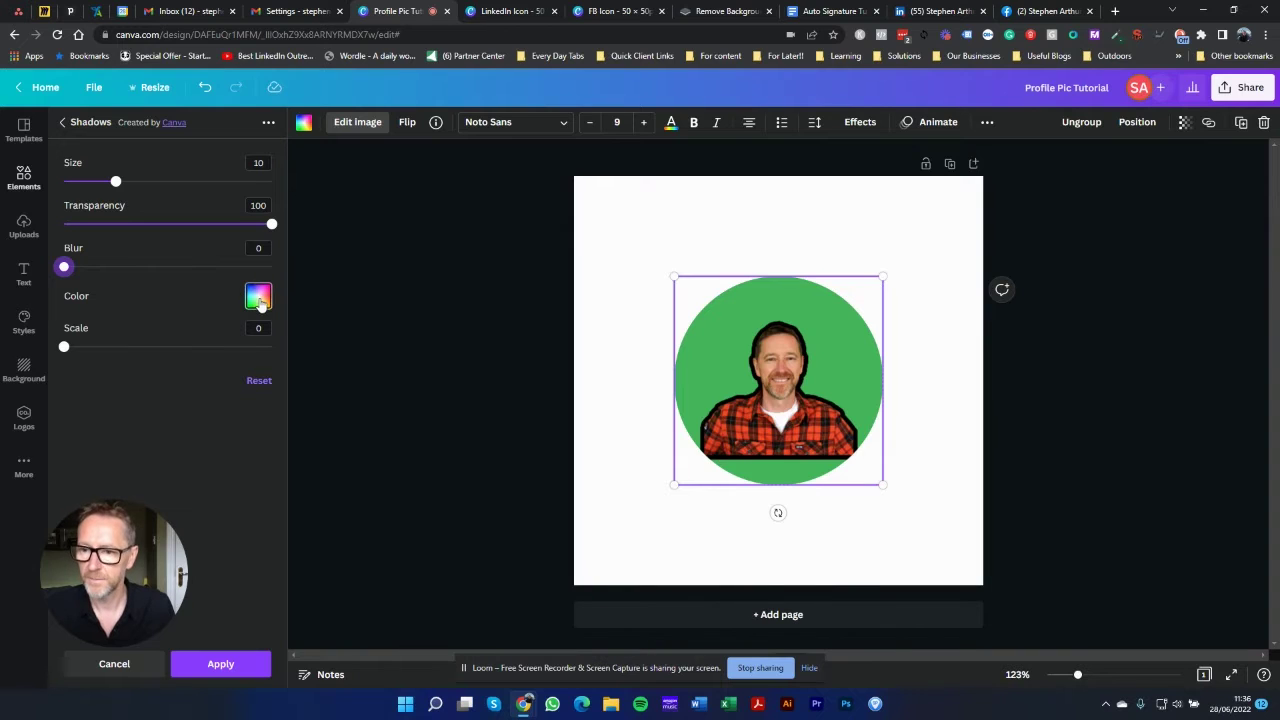
pyautogui.click(258, 296)
pyautogui.click(356, 357)
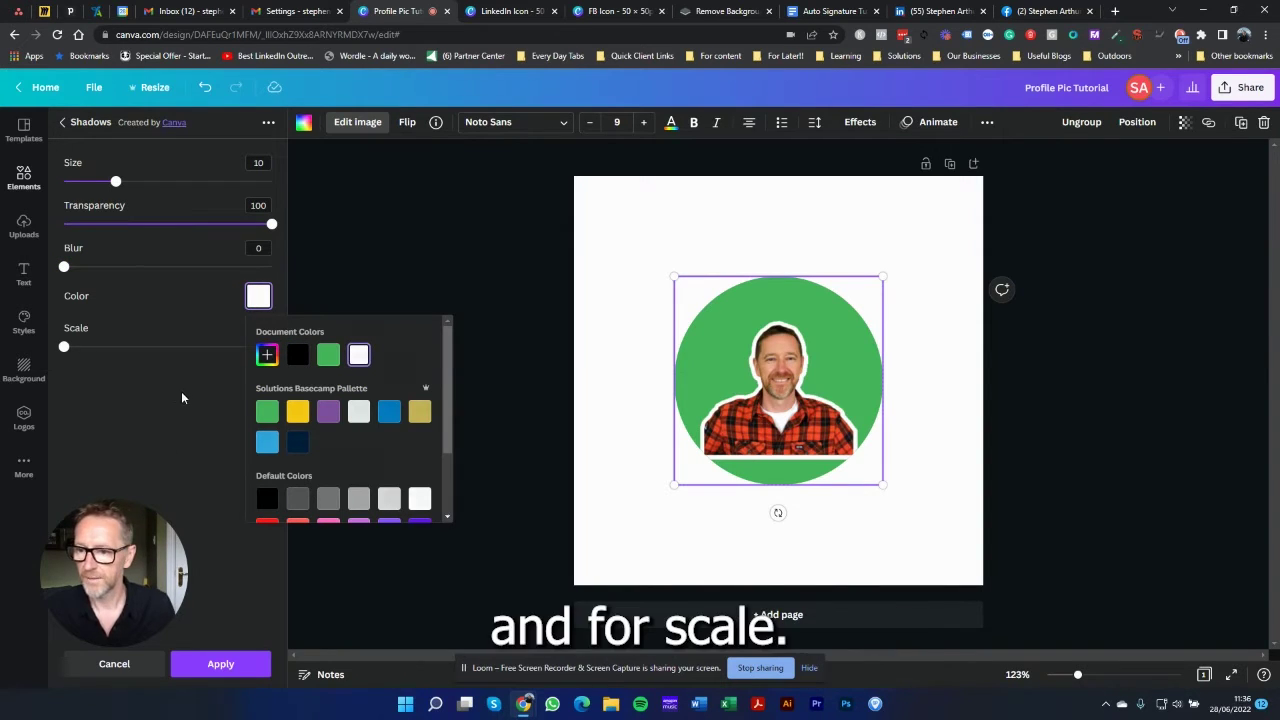
pyautogui.click(72, 358)
pyautogui.moveTo(63, 348); pyautogui.dragTo(309, 354)
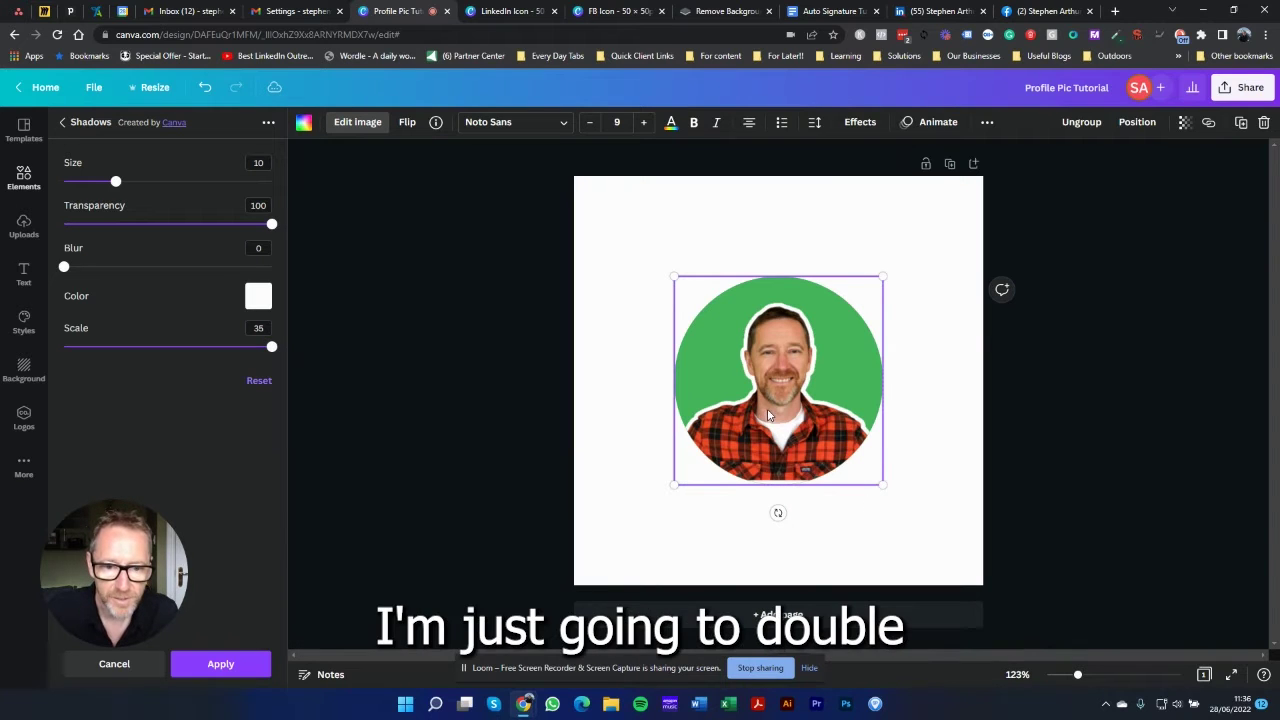
pyautogui.moveTo(882, 484)
pyautogui.mouseDown()
pyautogui.moveTo(903, 503)
pyautogui.moveTo(892, 494)
pyautogui.mouseUp()
pyautogui.click(777, 528)
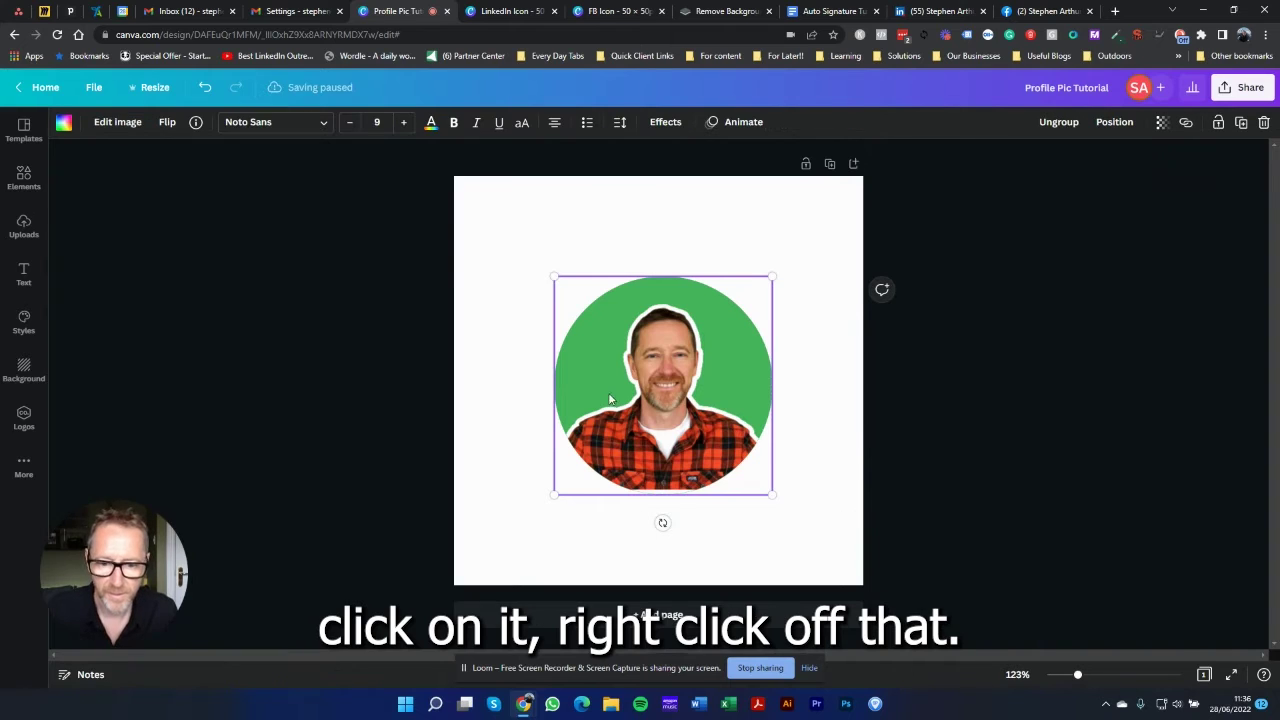
# Step: Recrop the photo in the circle, enlarging it and shifting it up so the shirt fills the bottom
pyautogui.click(600, 548)
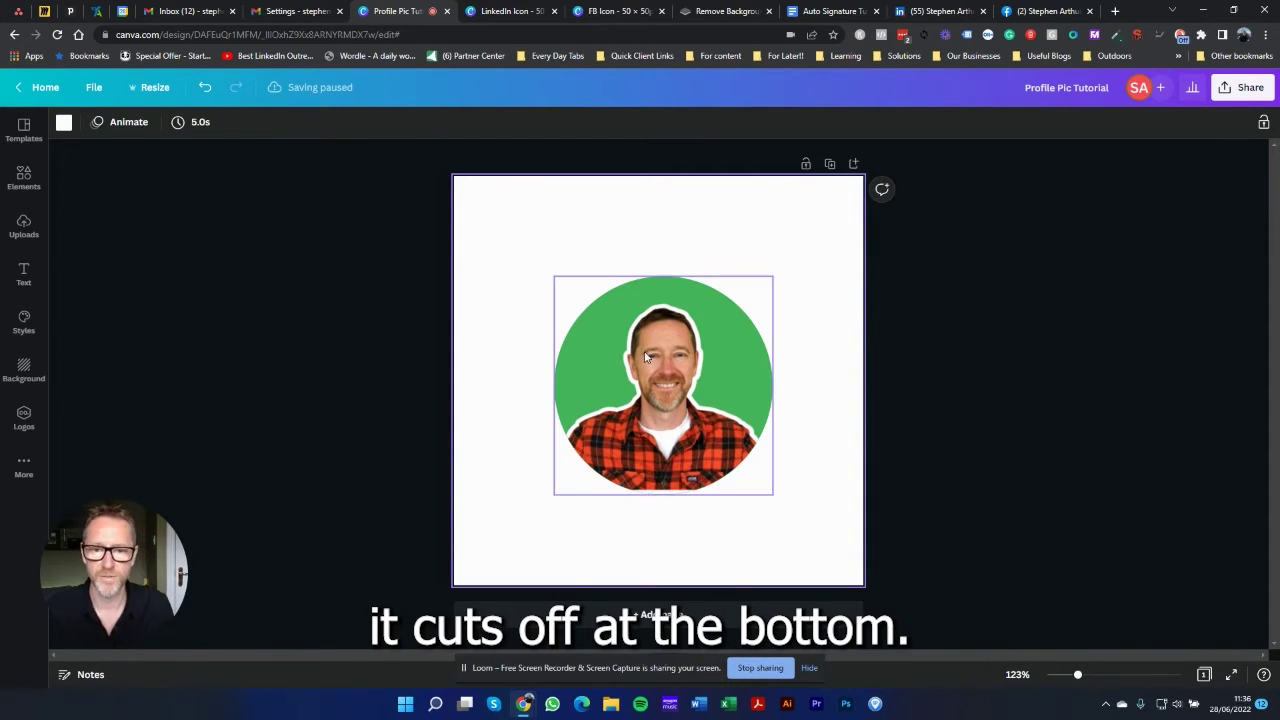
pyautogui.click(672, 393)
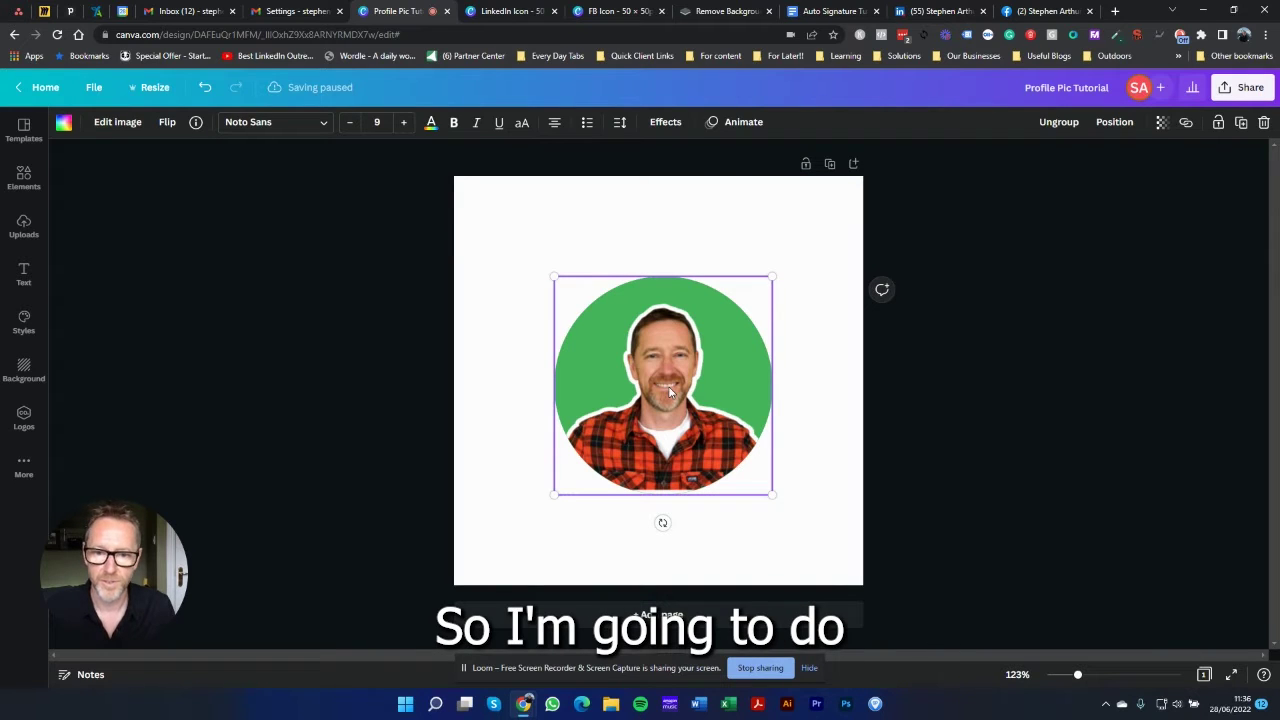
pyautogui.click(603, 531)
pyautogui.doubleClick(658, 456)
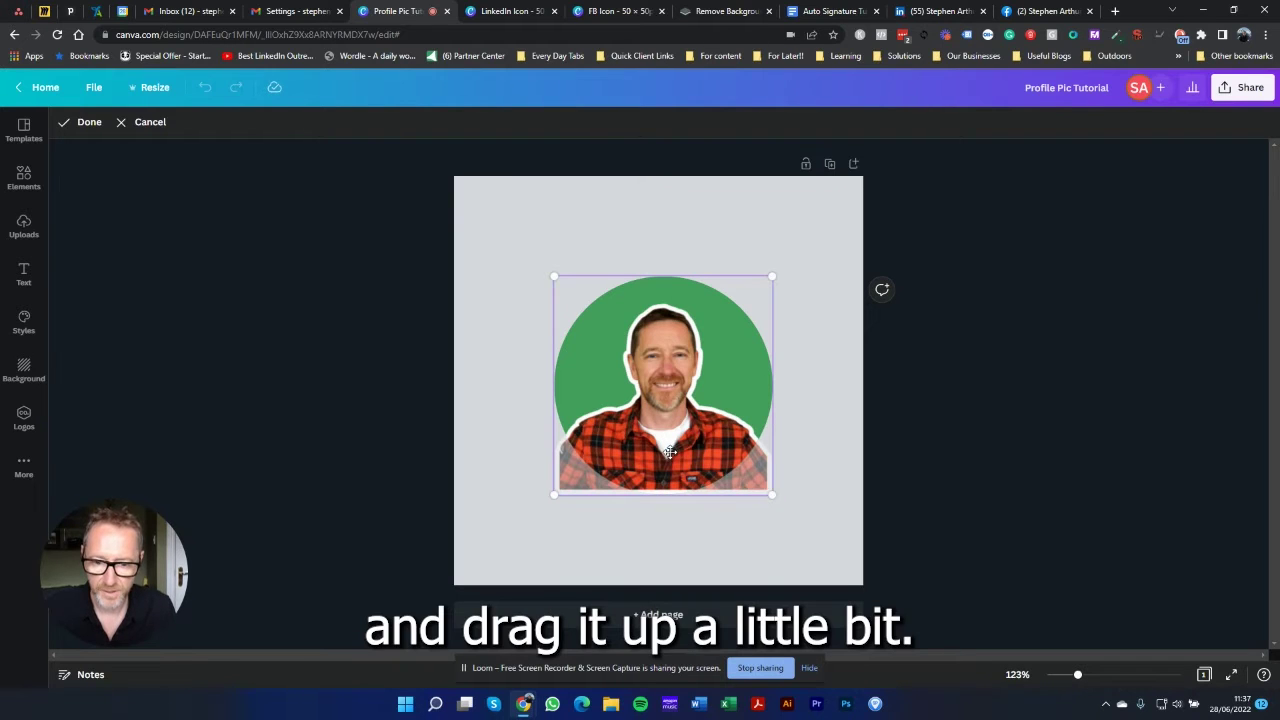
pyautogui.moveTo(670, 452); pyautogui.dragTo(669, 450)
pyautogui.moveTo(770, 495); pyautogui.dragTo(815, 540)
pyautogui.moveTo(677, 423); pyautogui.dragTo(652, 397)
pyautogui.click(482, 517)
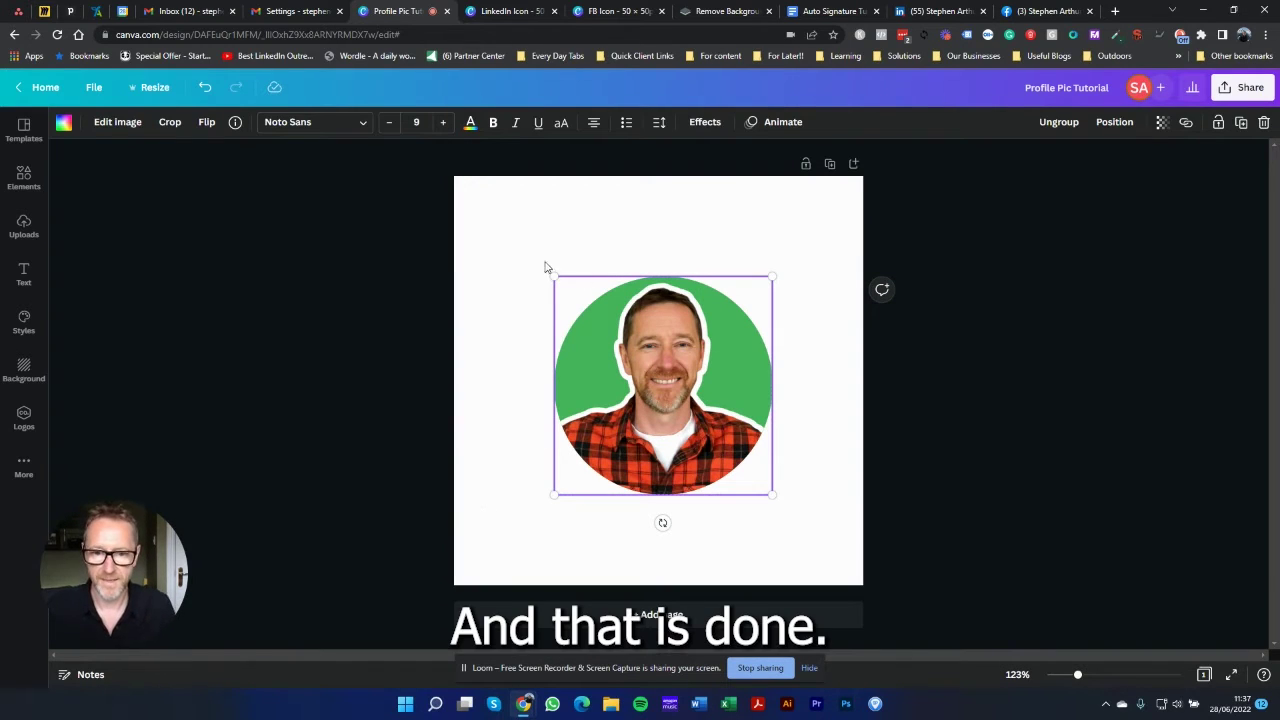
# Step: Enlarge the profile picture to fill the page at about 485 × 485
pyautogui.moveTo(552, 276); pyautogui.dragTo(460, 182)
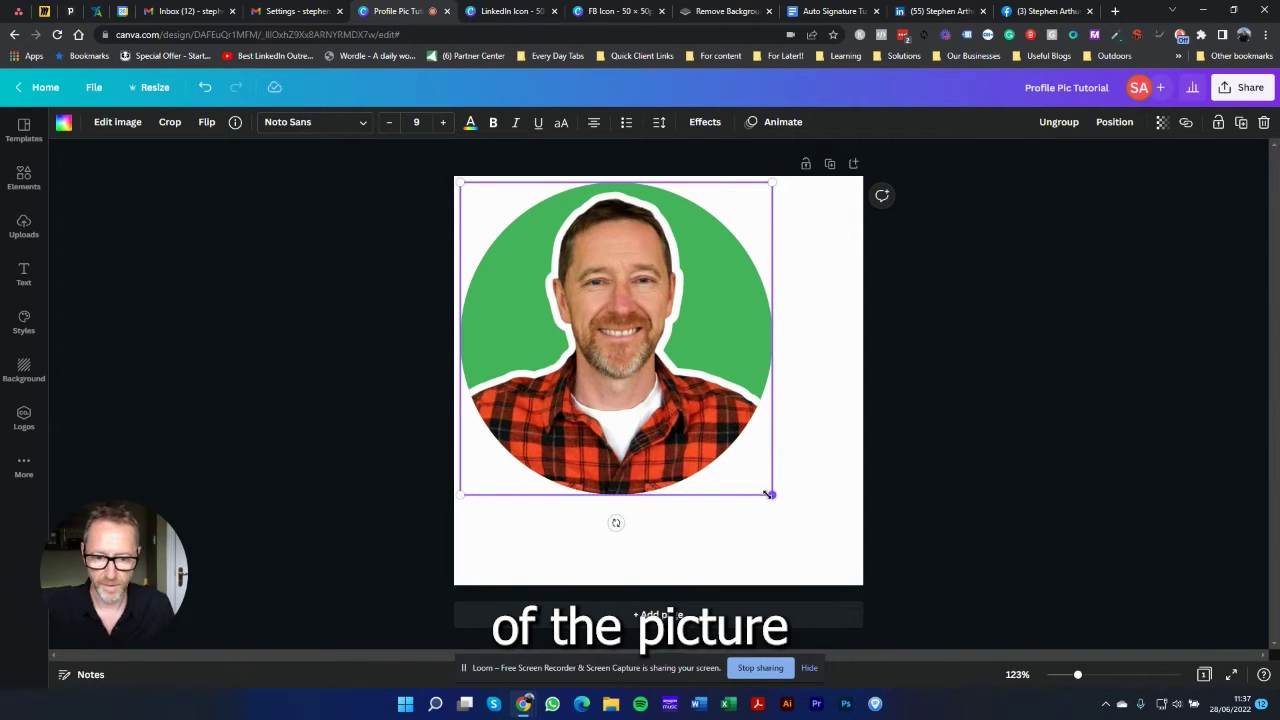
pyautogui.moveTo(769, 494); pyautogui.dragTo(847, 585)
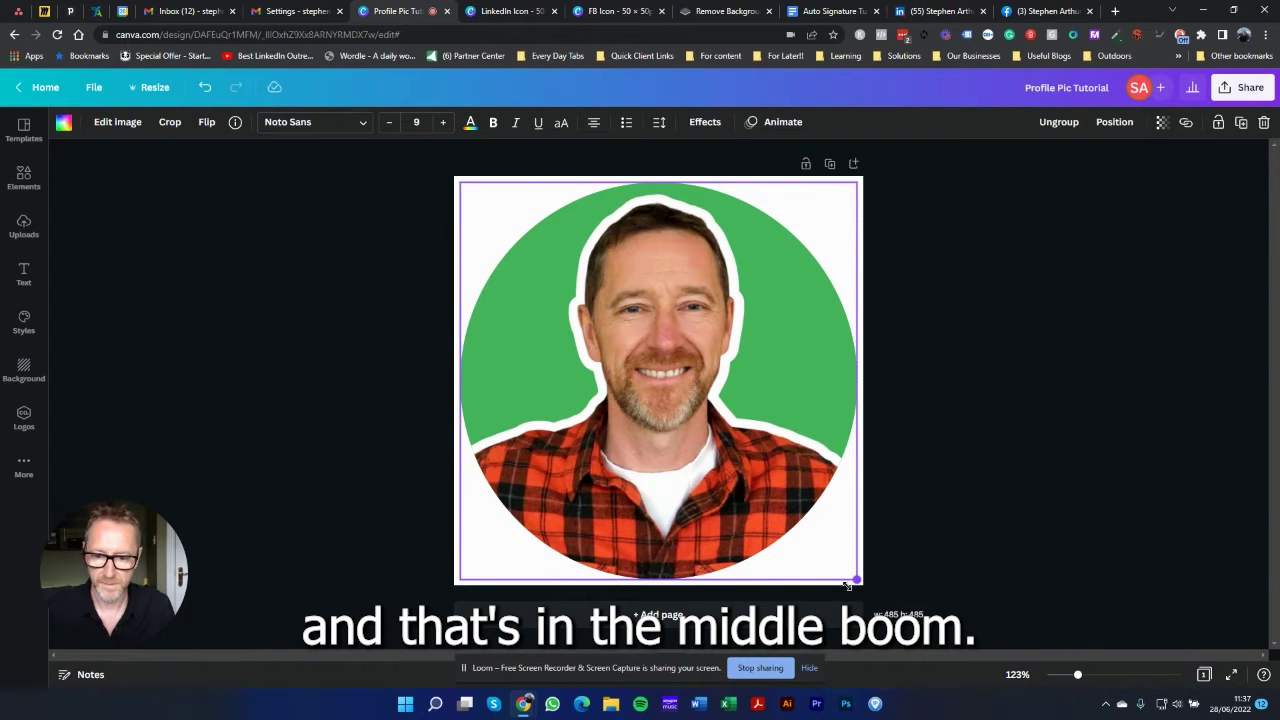
pyautogui.click(914, 427)
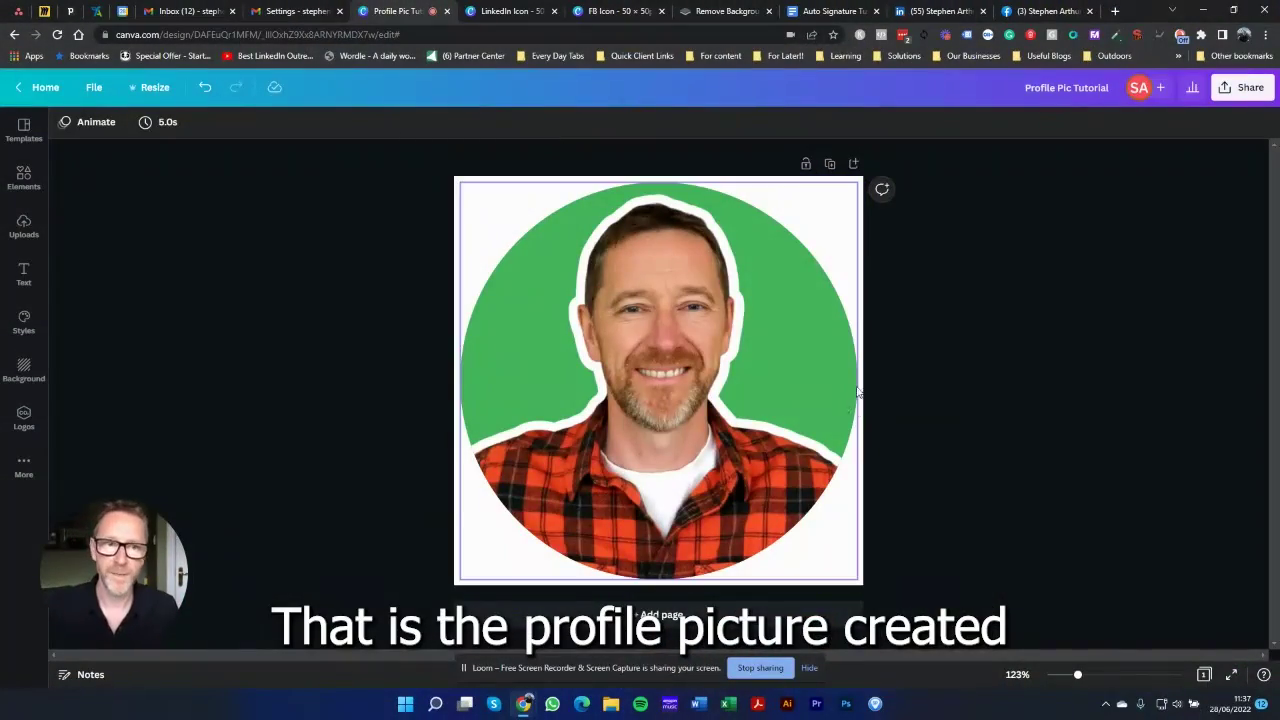
# Step: Download the design as Profile Pic Tutorial.jpg, then switch to the Auto Signature Tutorial doc
pyautogui.click(1232, 96)
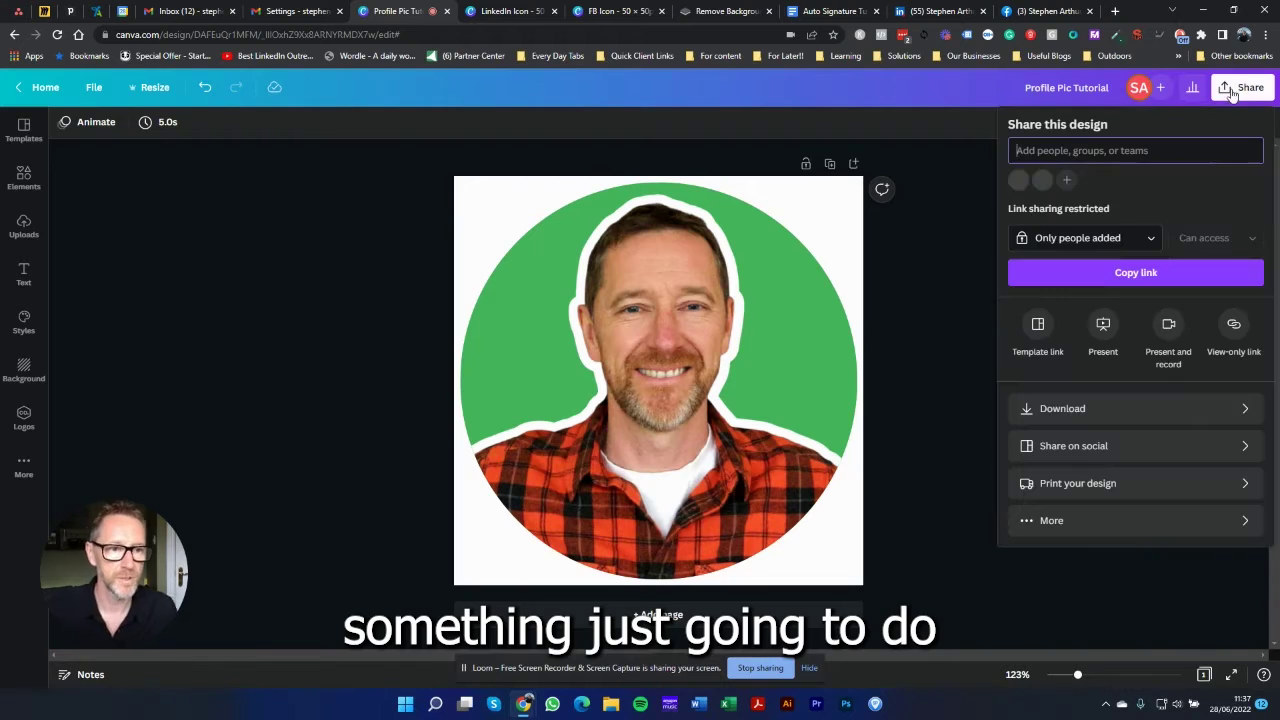
pyautogui.click(1058, 408)
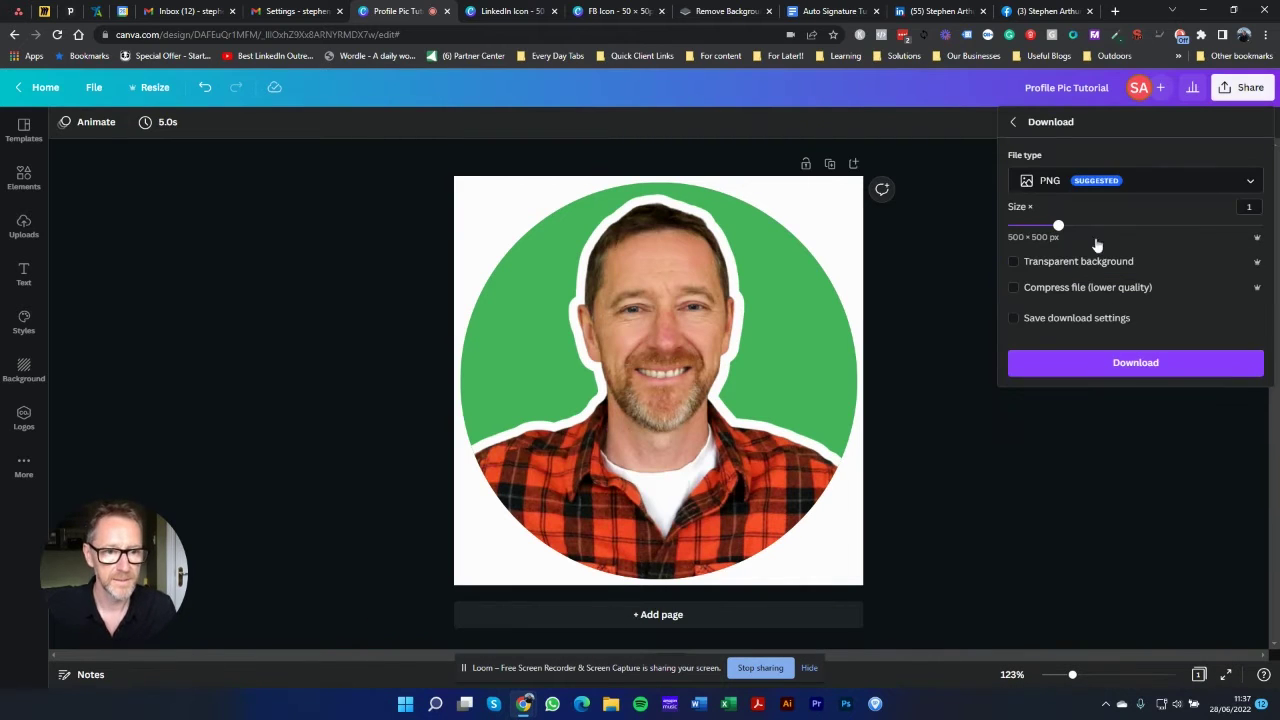
pyautogui.click(1086, 180)
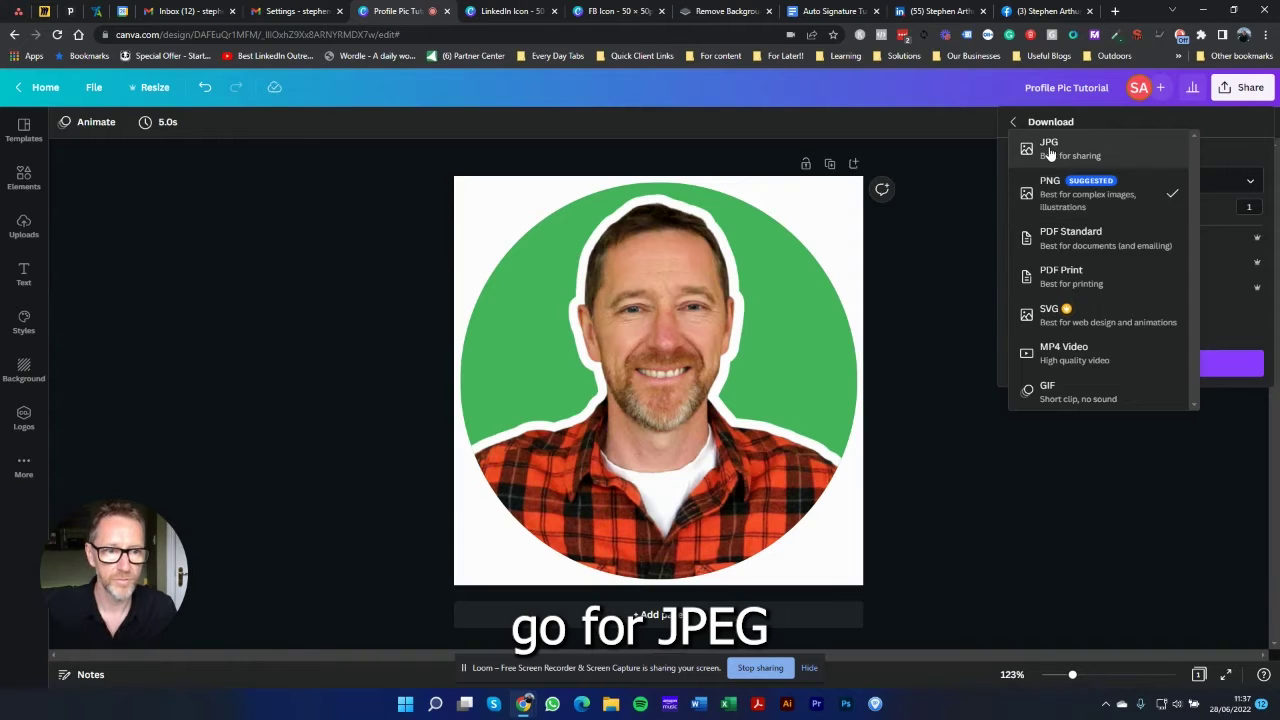
pyautogui.click(1050, 148)
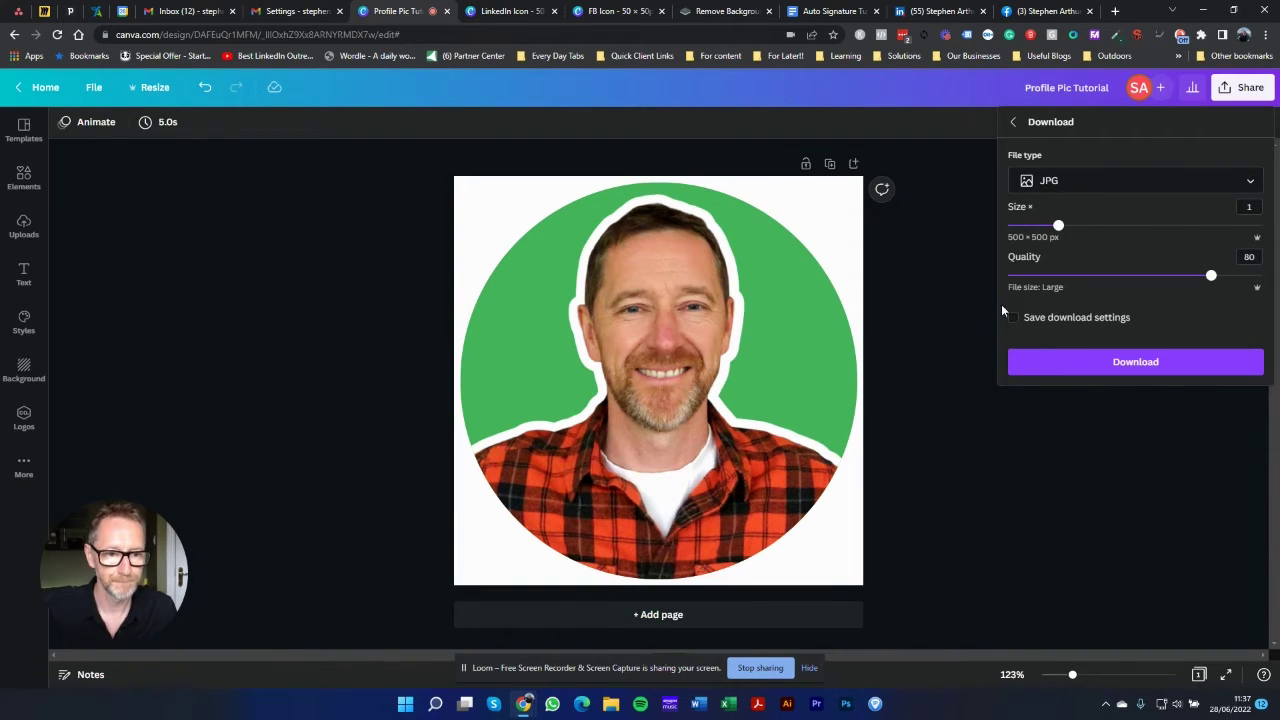
pyautogui.click(1080, 364)
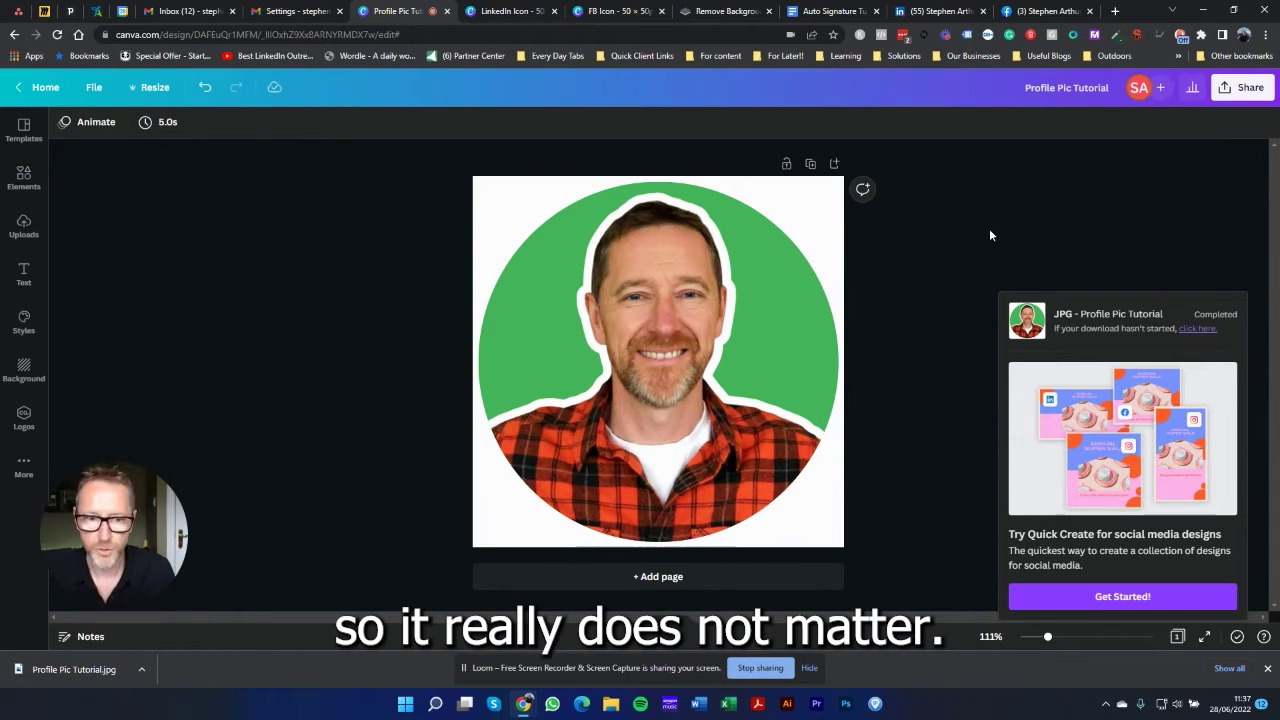
pyautogui.click(990, 235)
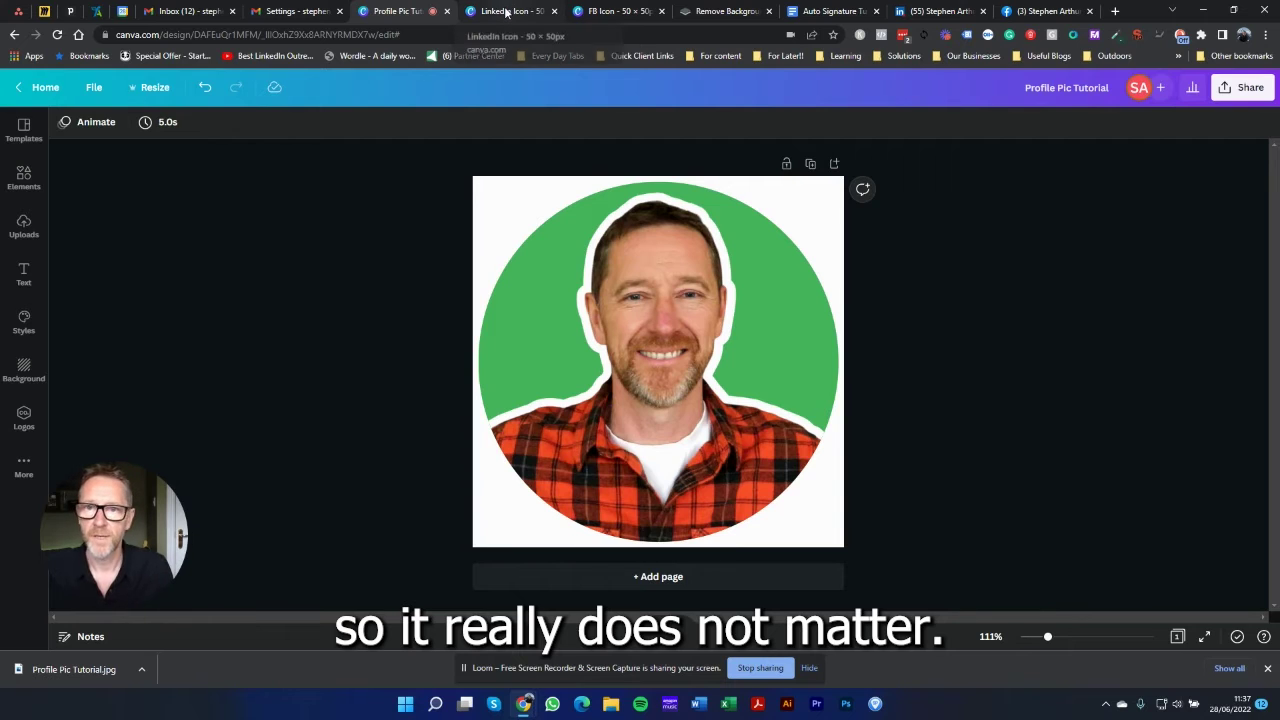
pyautogui.click(830, 12)
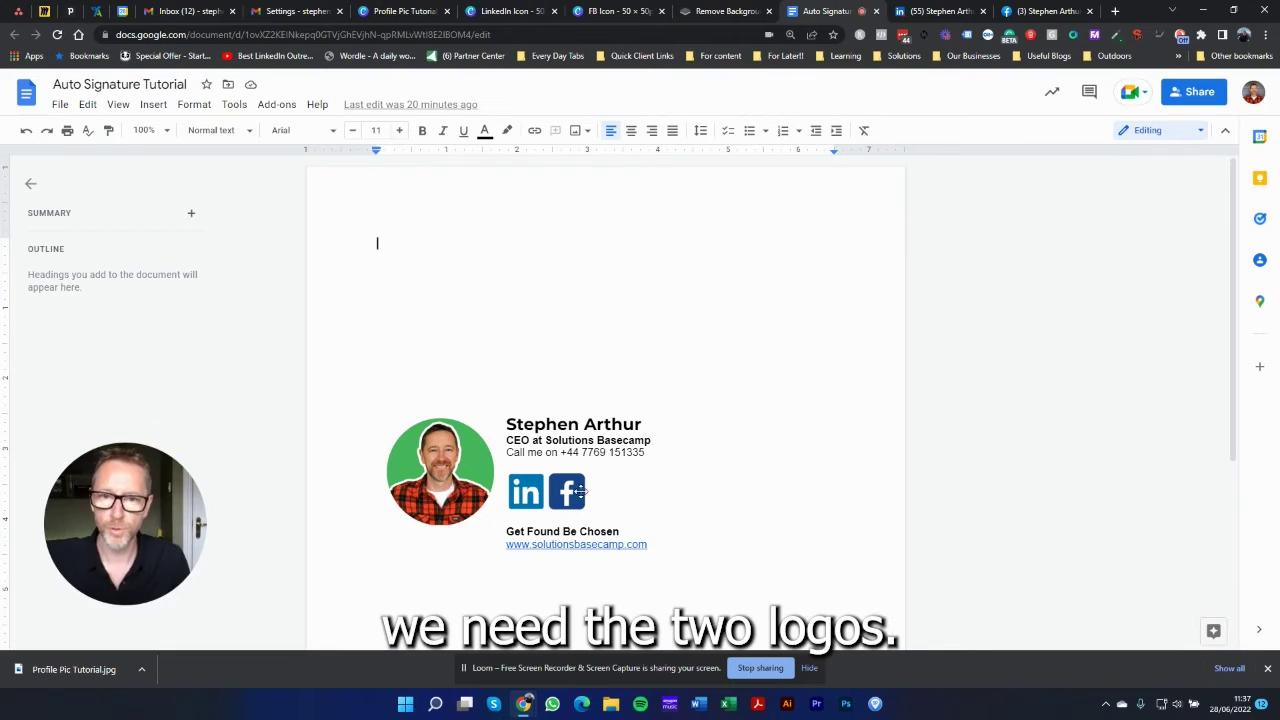
# Step: In the LinkedIn Icon design, search Canva's elements for 'linkedin icon'
pyautogui.click(505, 9)
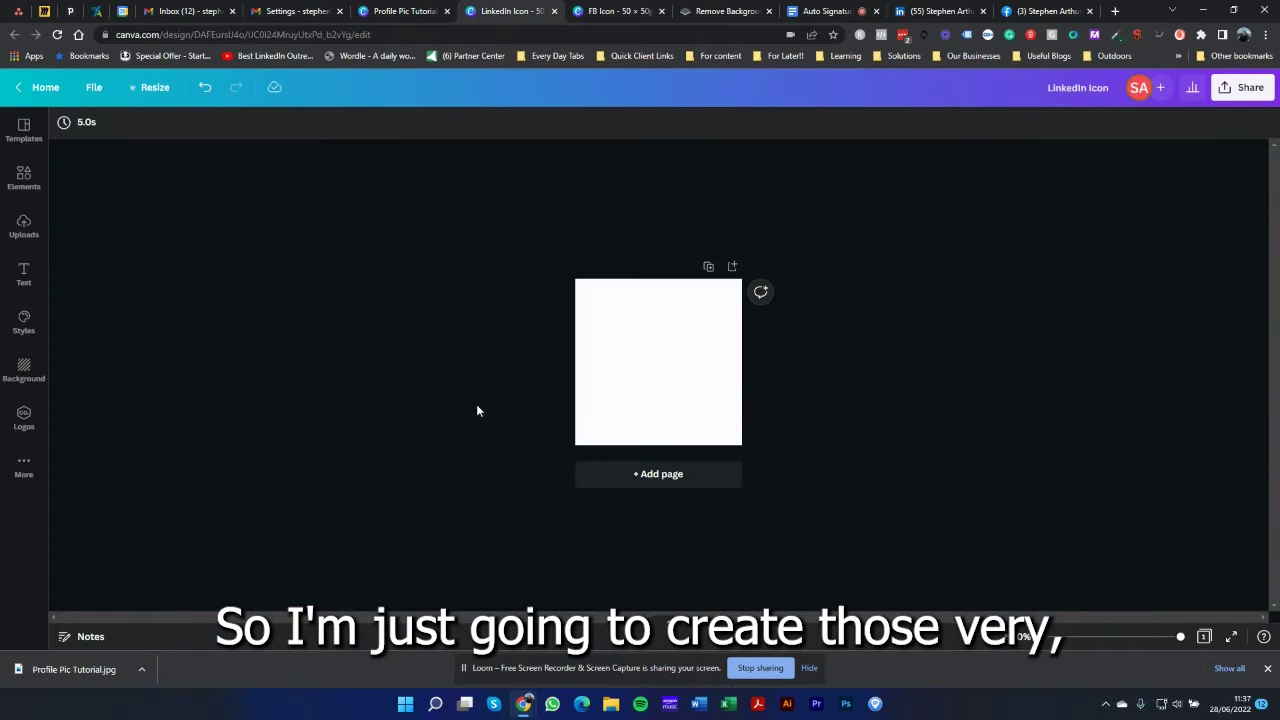
pyautogui.click(24, 177)
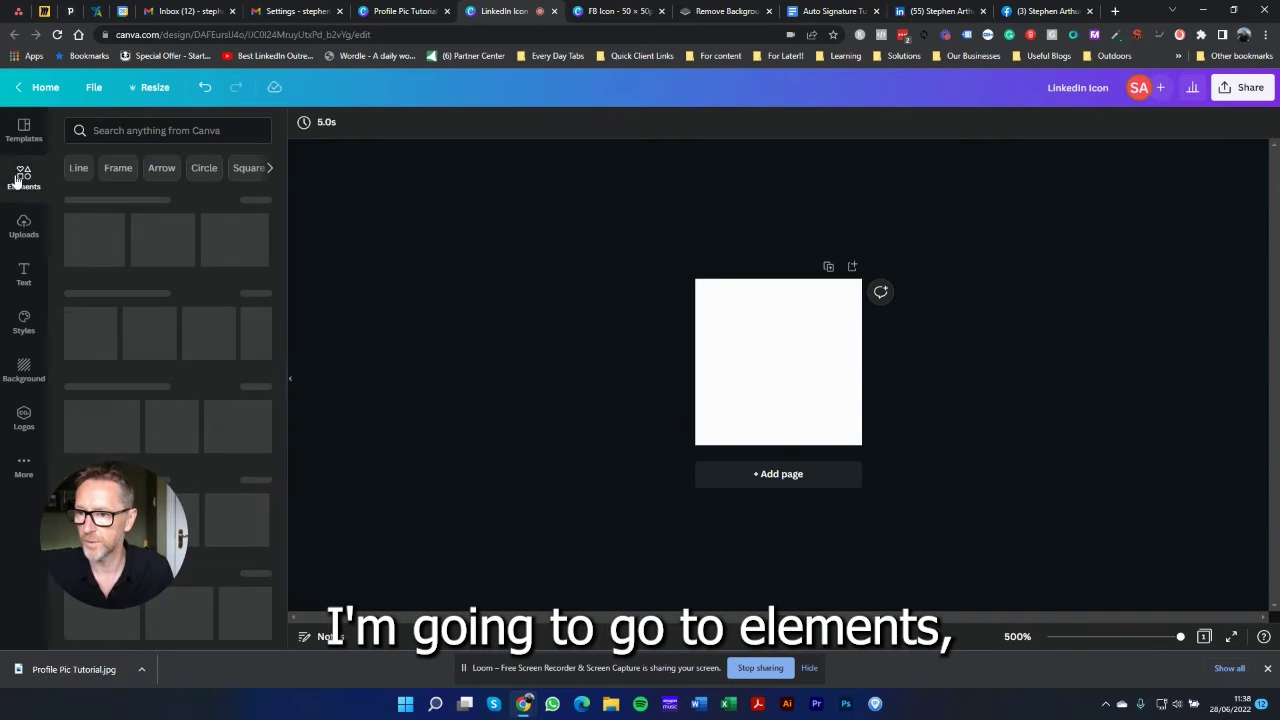
pyautogui.click(106, 131)
pyautogui.write('linke')
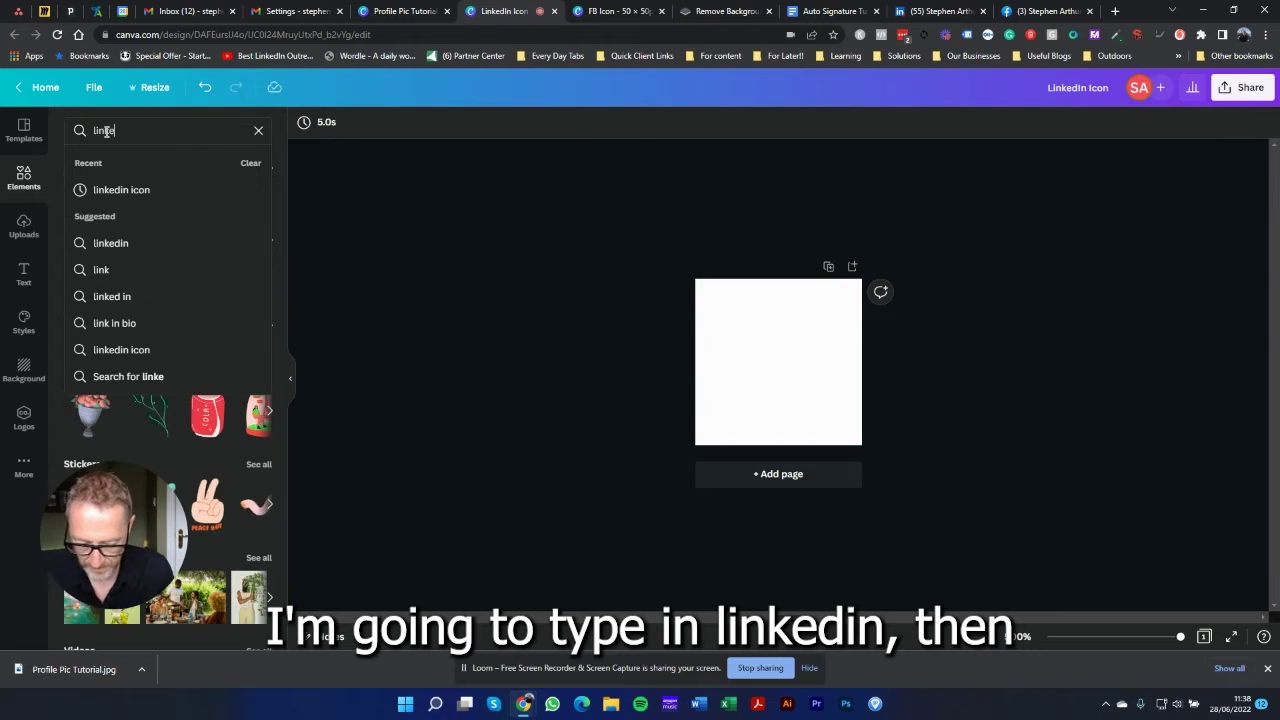
pyautogui.write('di')
pyautogui.press('BackSpace')
pyautogui.press('BackSpace')
pyautogui.press('BackSpace')
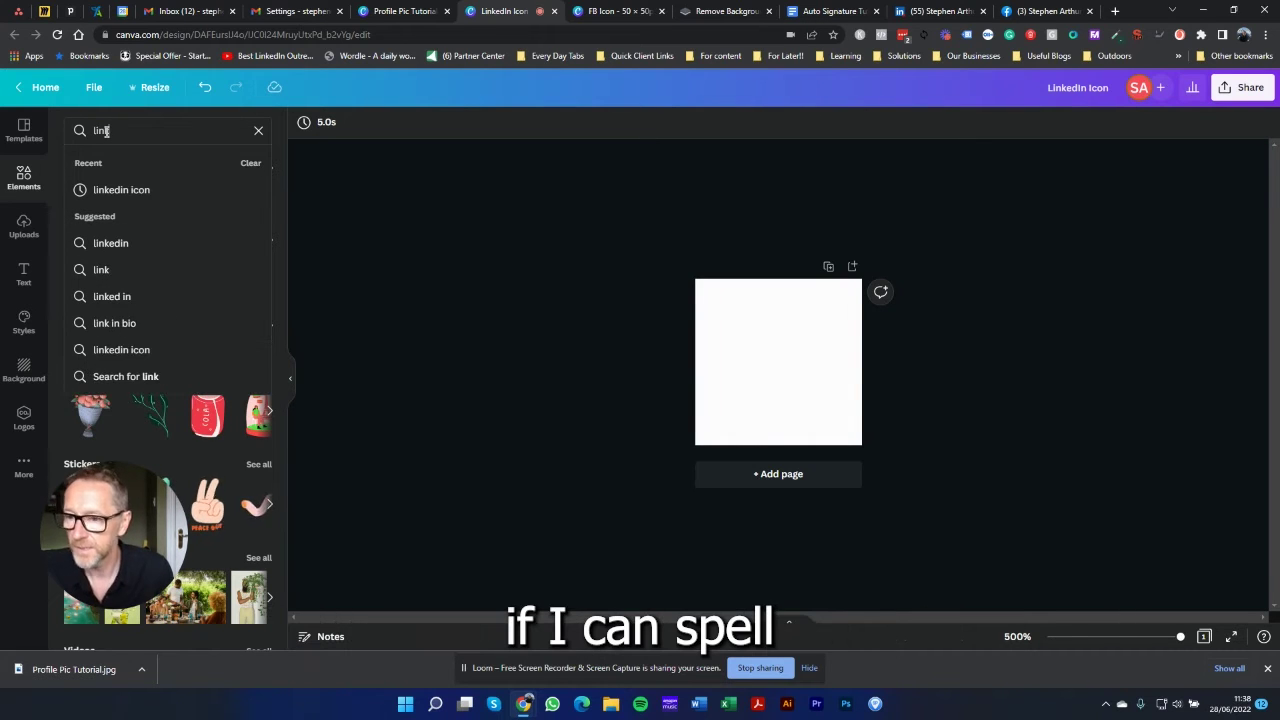
pyautogui.write('edin')
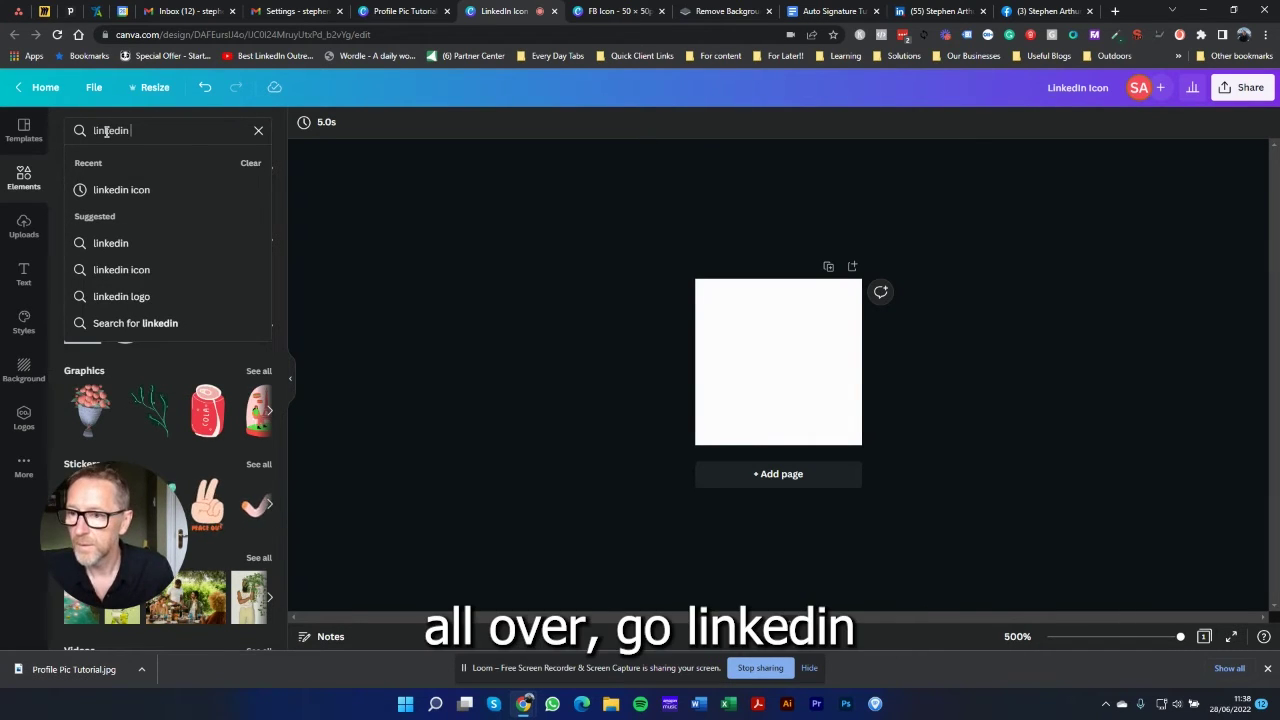
pyautogui.click(131, 191)
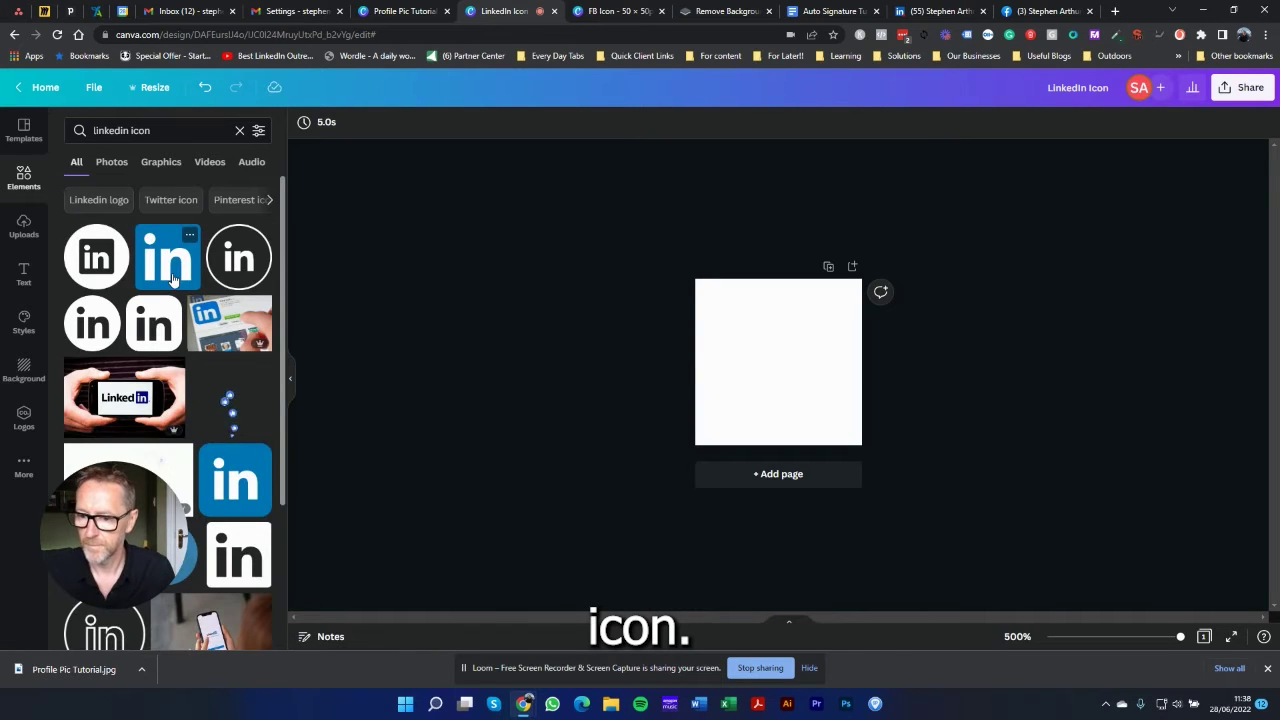
# Step: Add the square blue LinkedIn logo and stretch it to fill the page
pyautogui.click(172, 278)
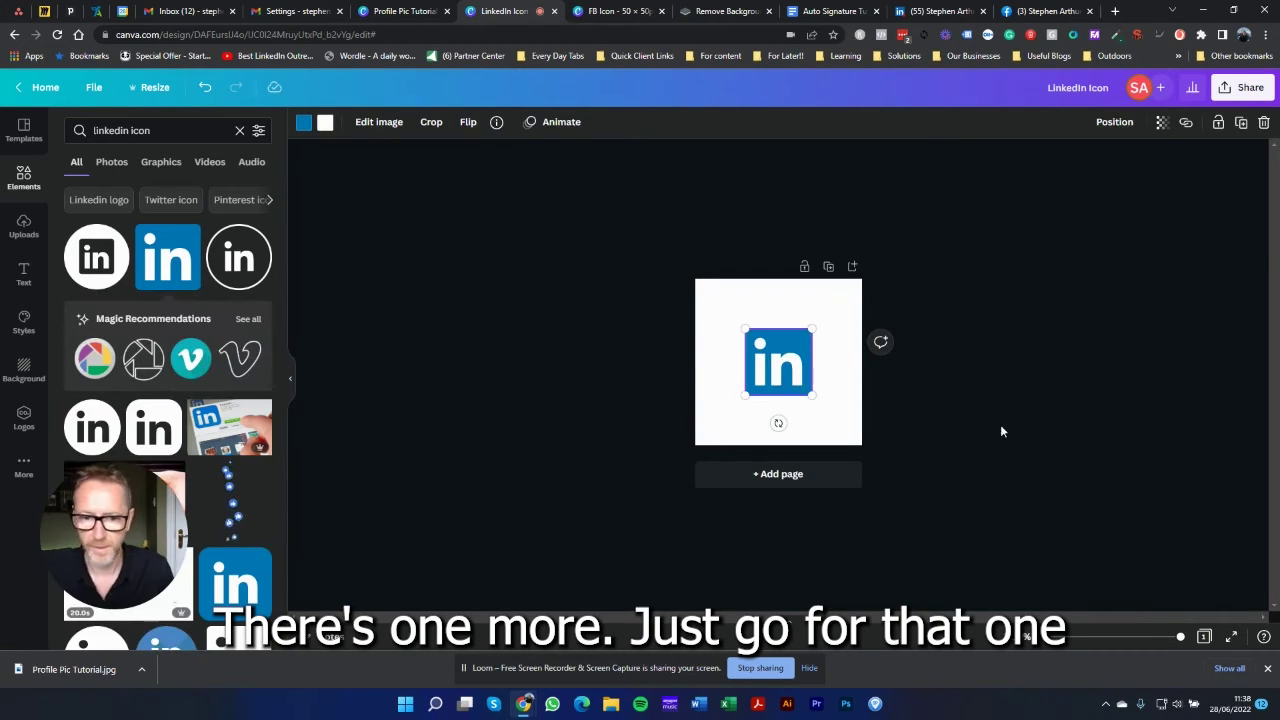
pyautogui.moveTo(744, 329); pyautogui.dragTo(698, 284)
pyautogui.moveTo(812, 394); pyautogui.dragTo(858, 446)
pyautogui.click(1028, 320)
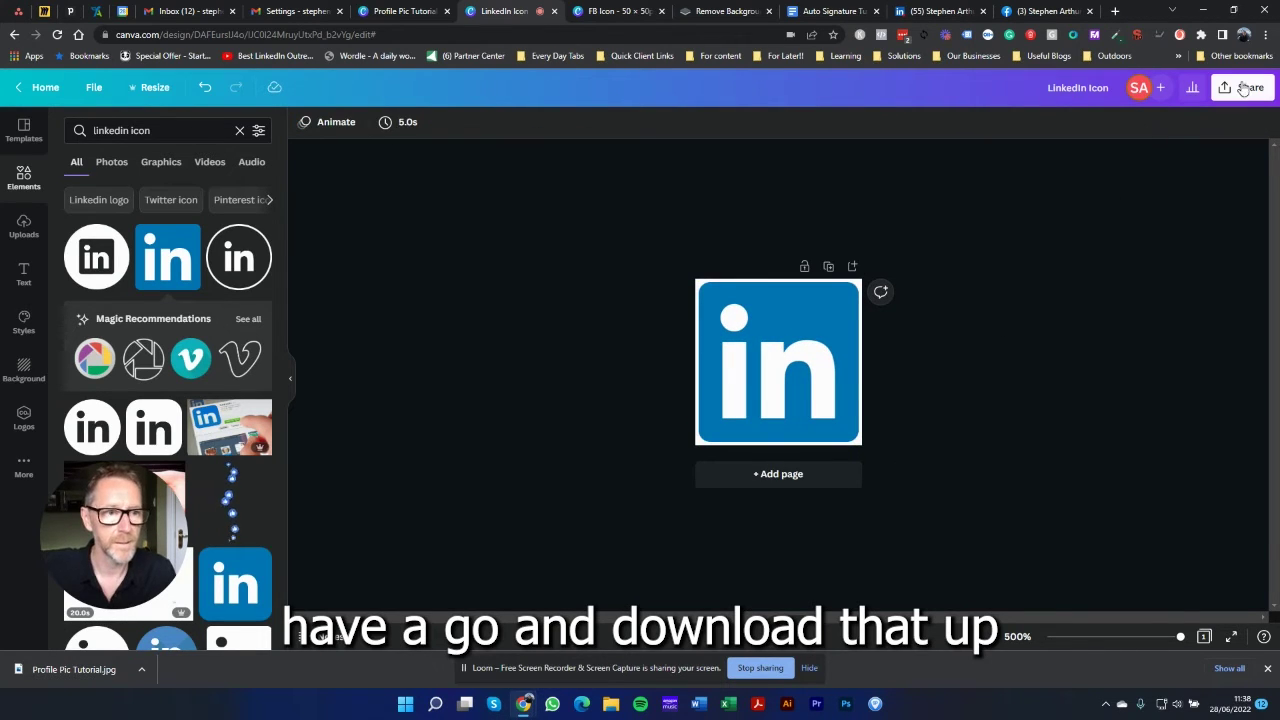
# Step: Download the LinkedIn Icon design as a JPG file
pyautogui.click(1243, 88)
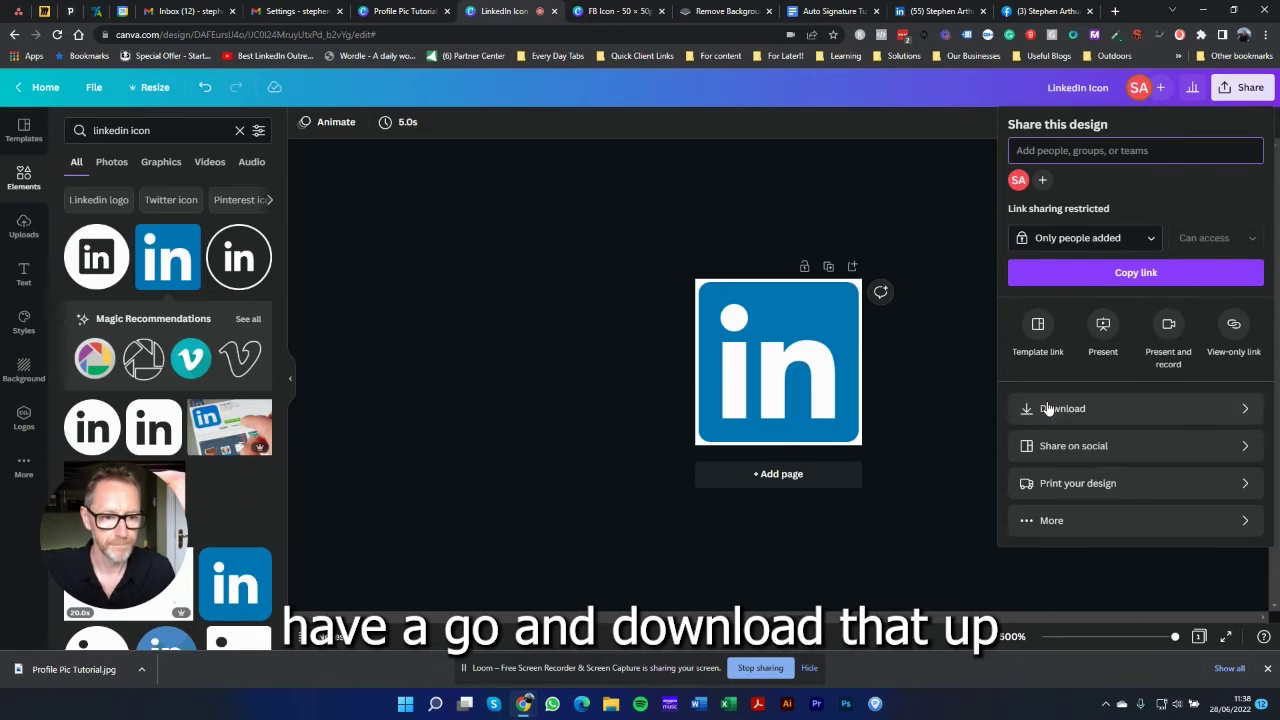
pyautogui.click(1047, 410)
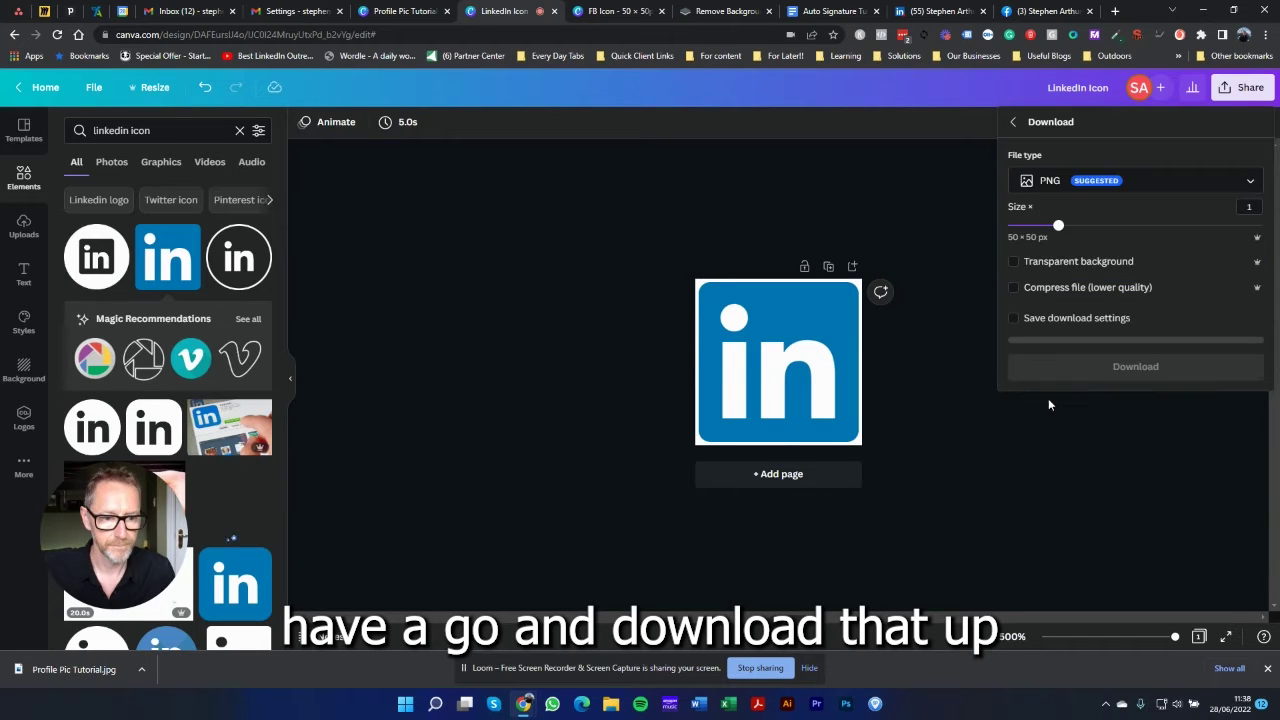
pyautogui.click(1038, 182)
pyautogui.click(1034, 148)
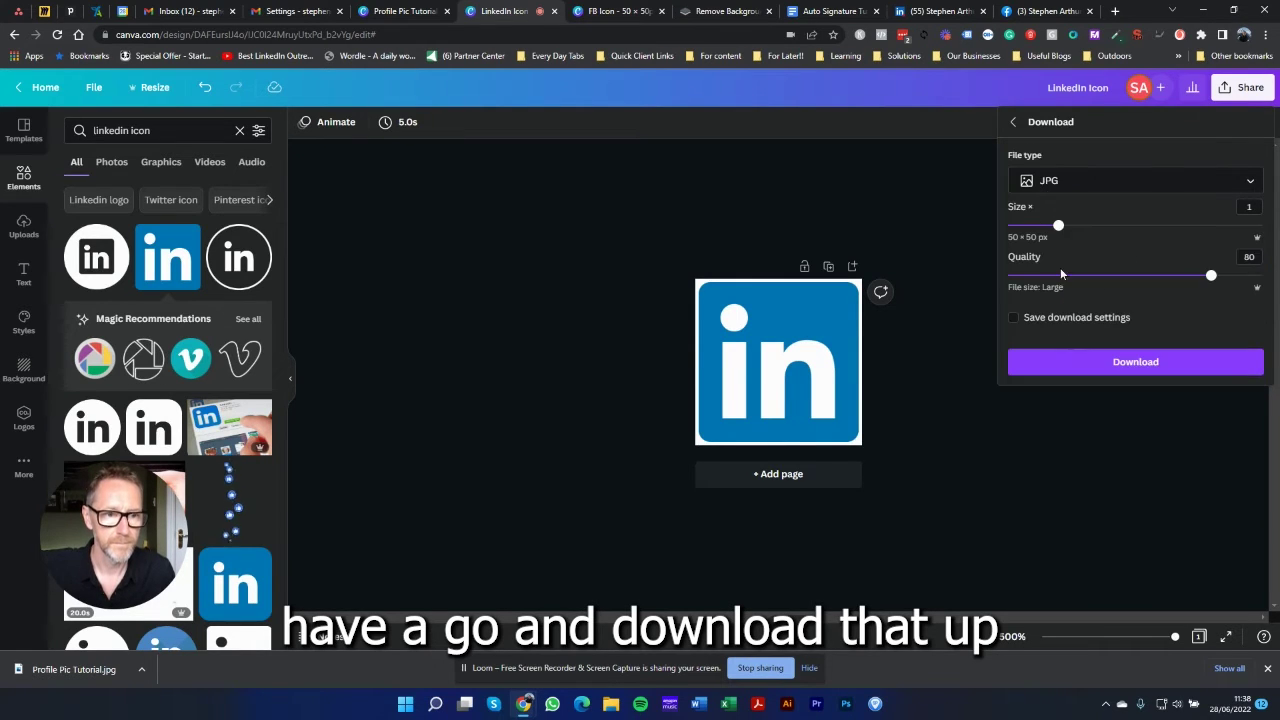
pyautogui.click(1074, 364)
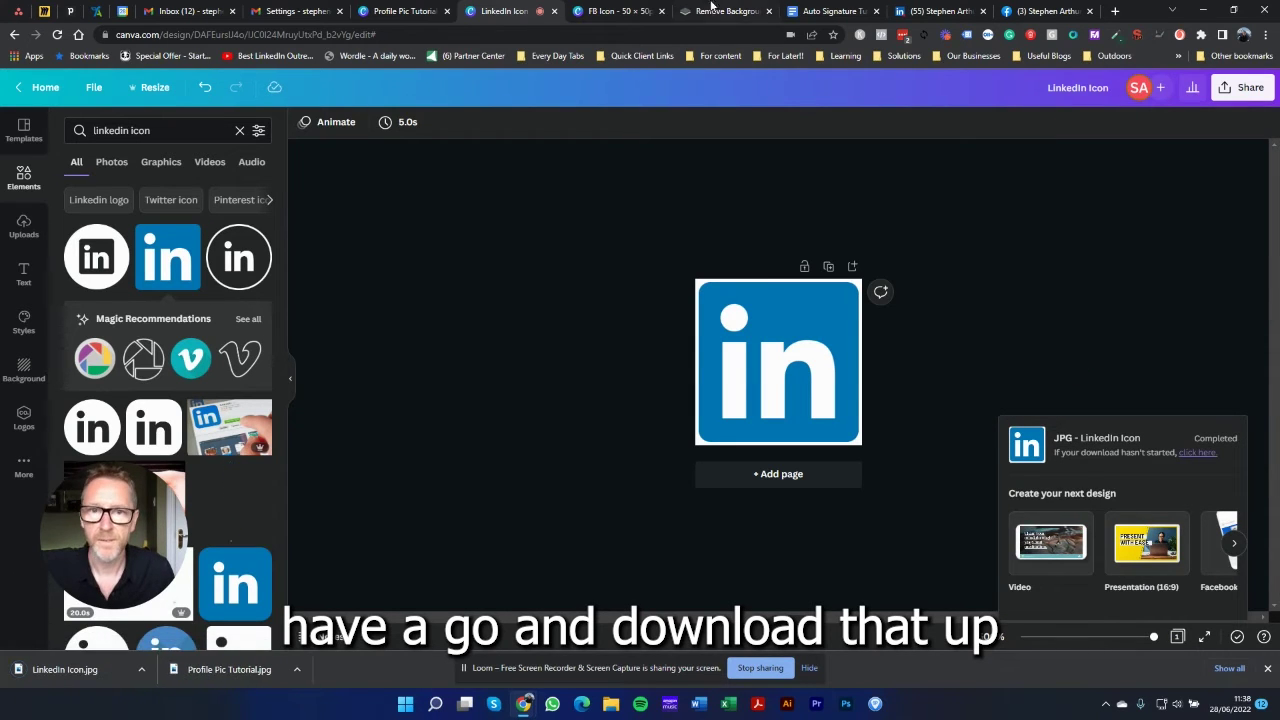
pyautogui.click(609, 10)
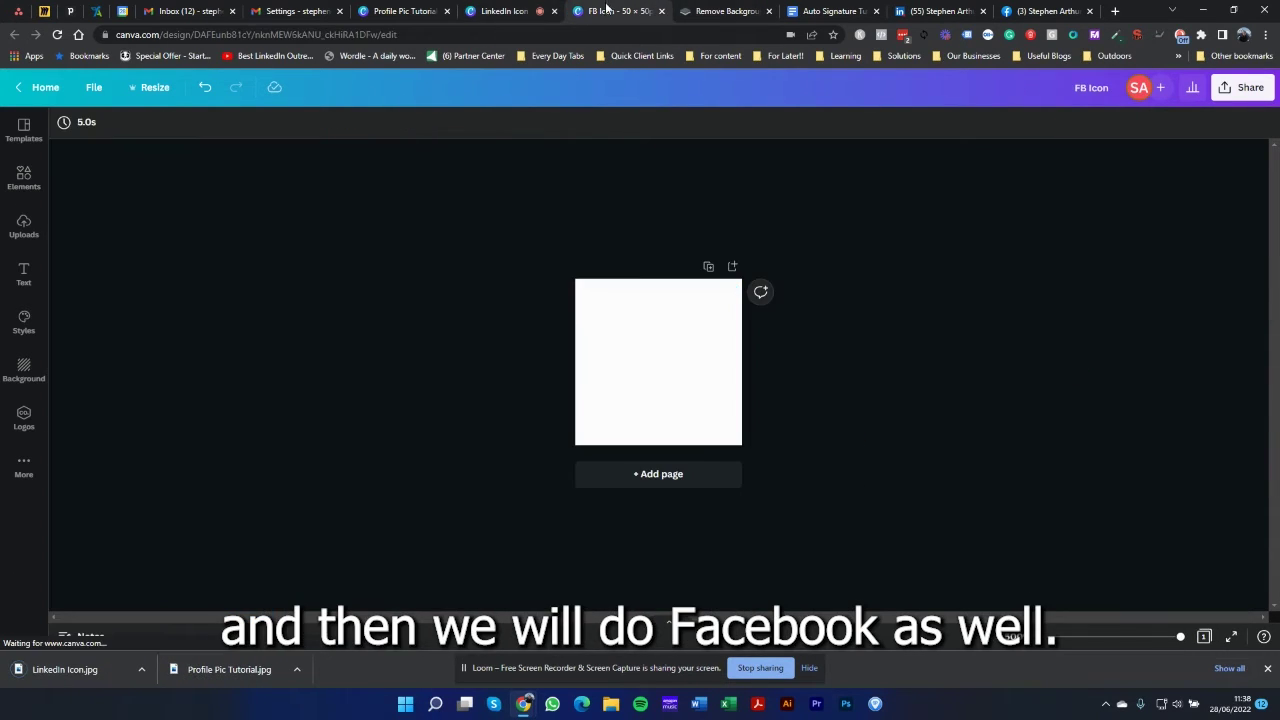
# Step: Add the square blue Facebook logo from Elements and stretch it to fill the page
pyautogui.click(22, 186)
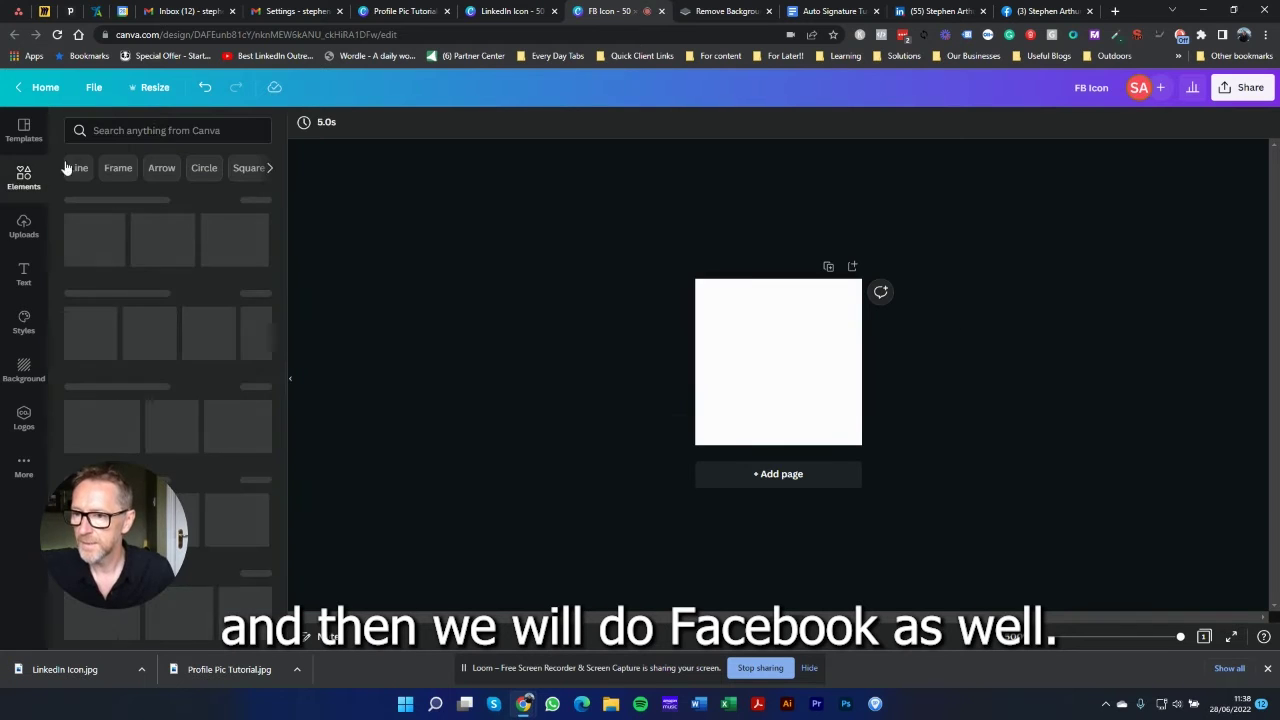
pyautogui.click(163, 131)
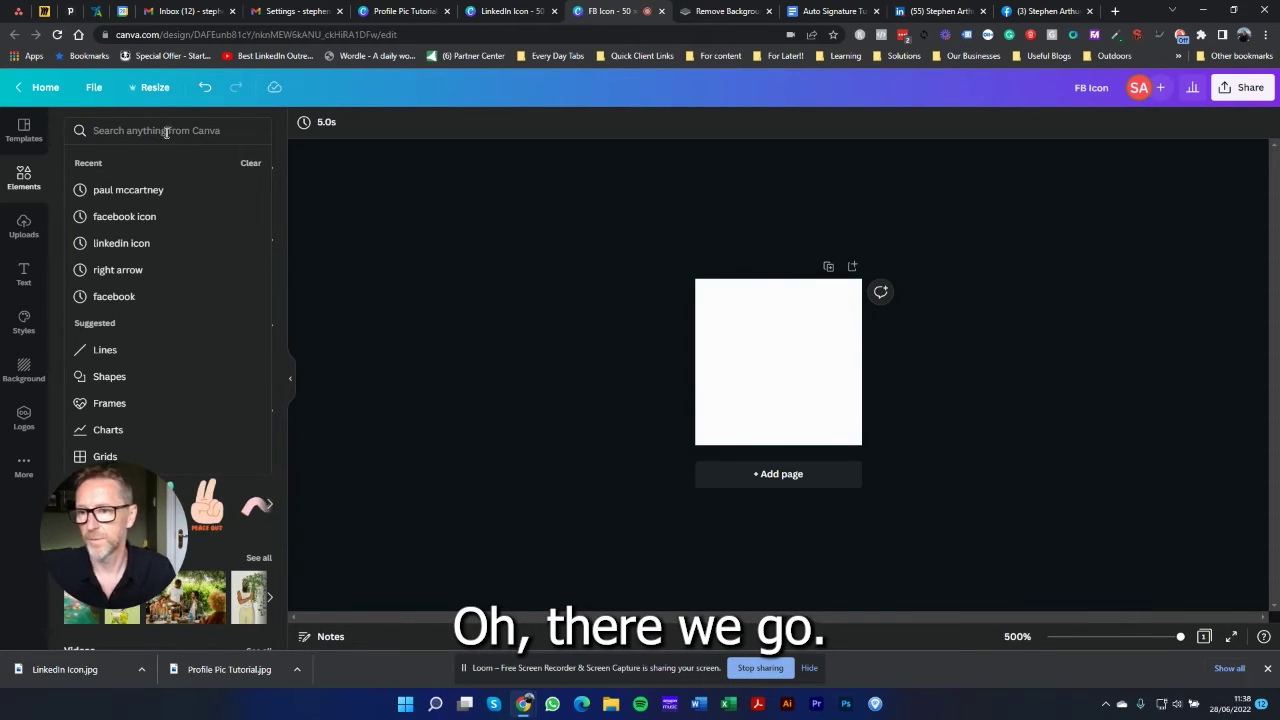
pyautogui.click(115, 216)
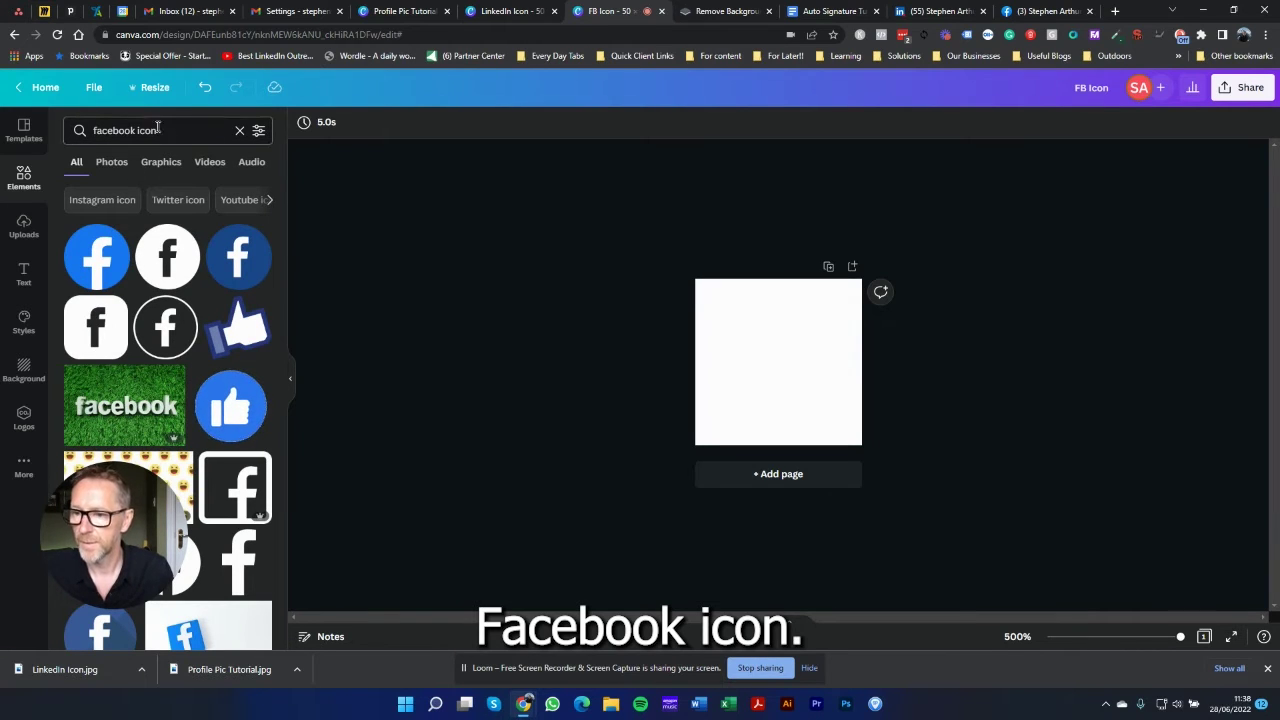
pyautogui.scroll(-4, 124, 247)
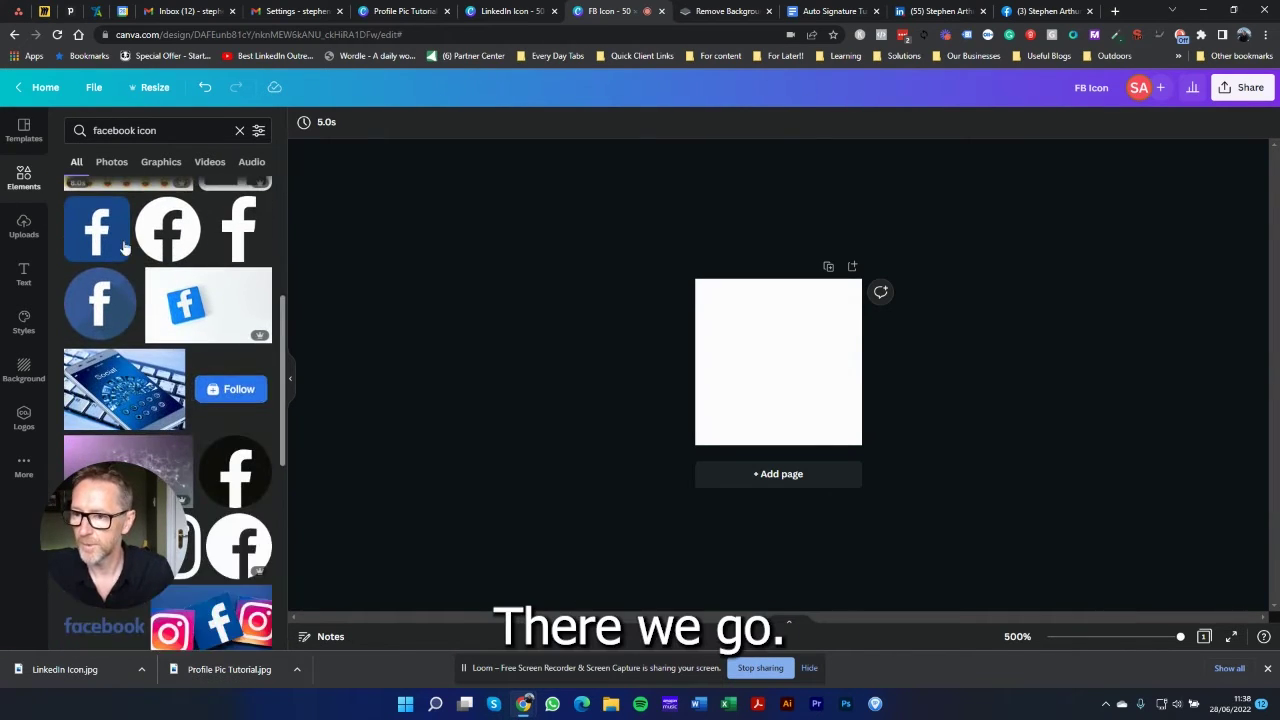
pyautogui.click(110, 237)
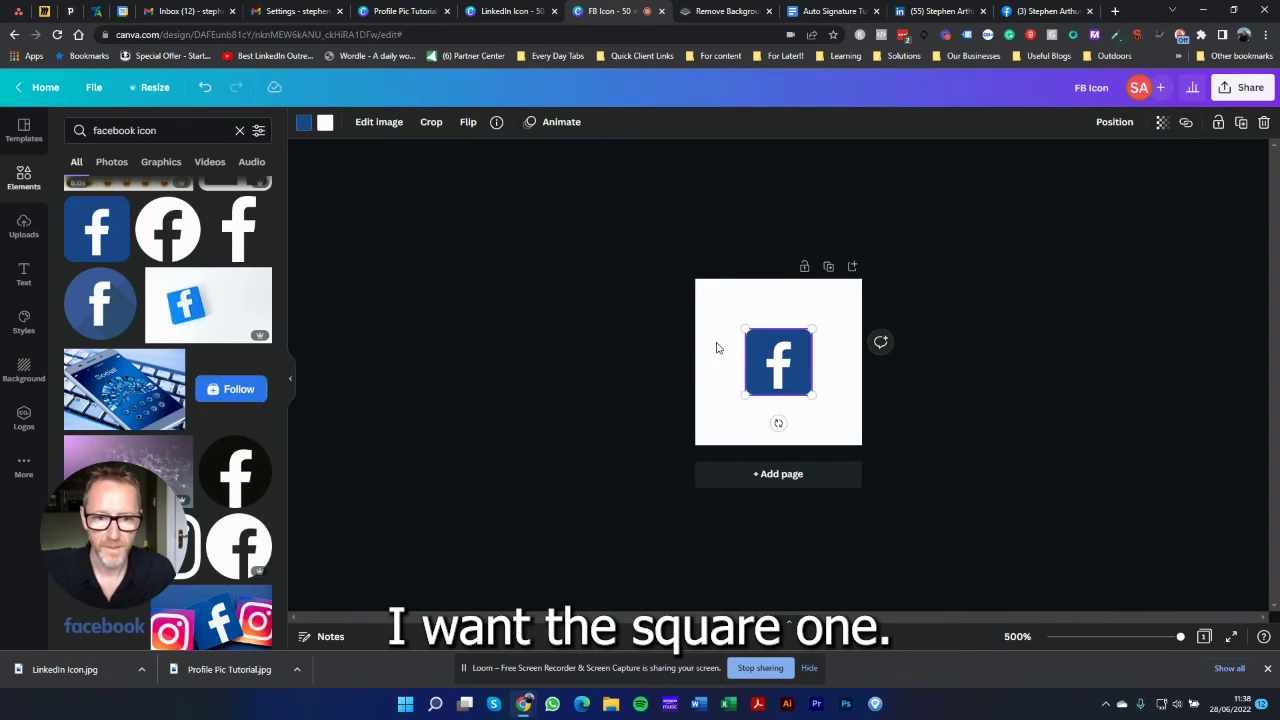
pyautogui.moveTo(745, 330); pyautogui.dragTo(702, 285)
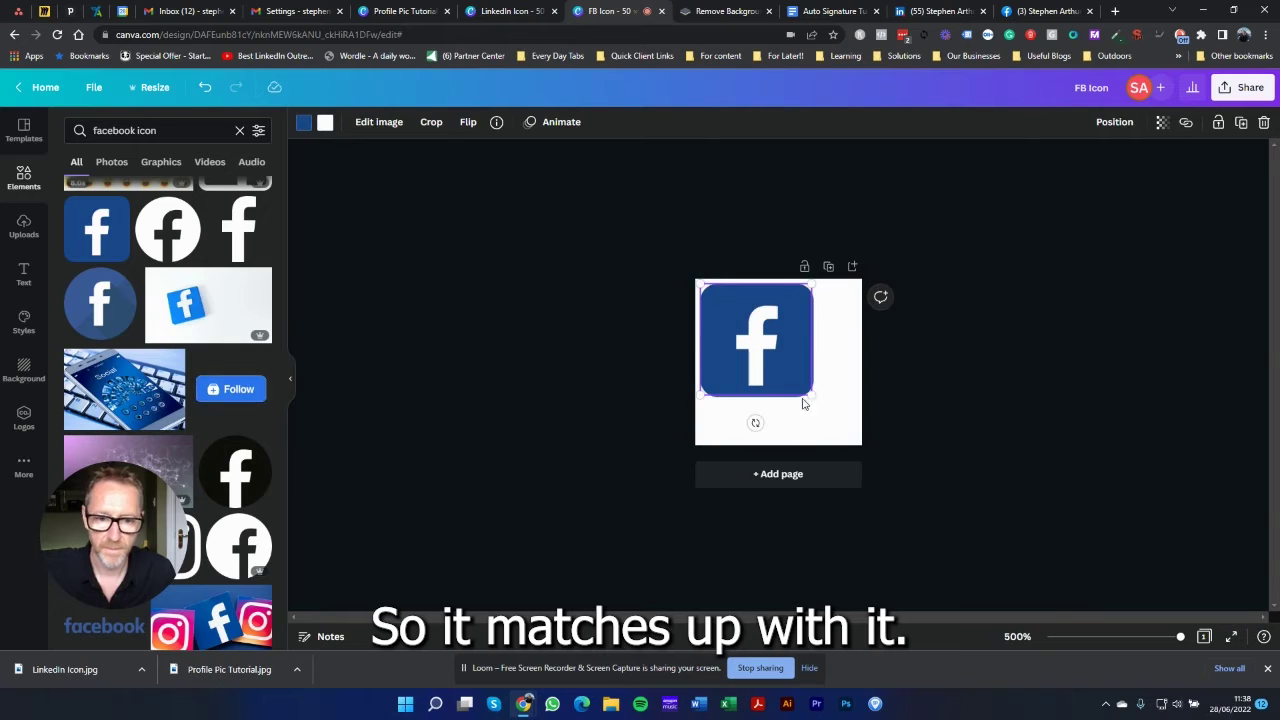
pyautogui.moveTo(810, 393); pyautogui.dragTo(853, 439)
pyautogui.click(1048, 268)
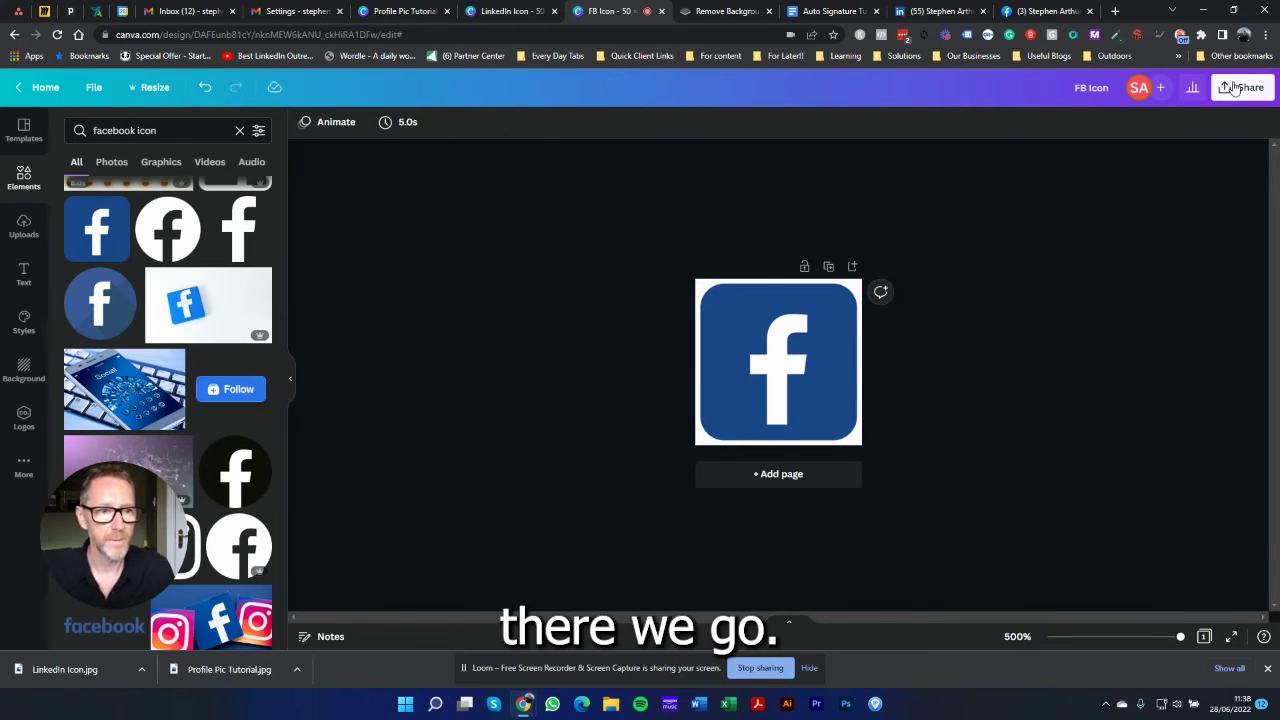
# Step: Download the FB Icon design as a JPG, then return to the Auto Signature Tutorial document
pyautogui.click(1243, 87)
pyautogui.click(1057, 408)
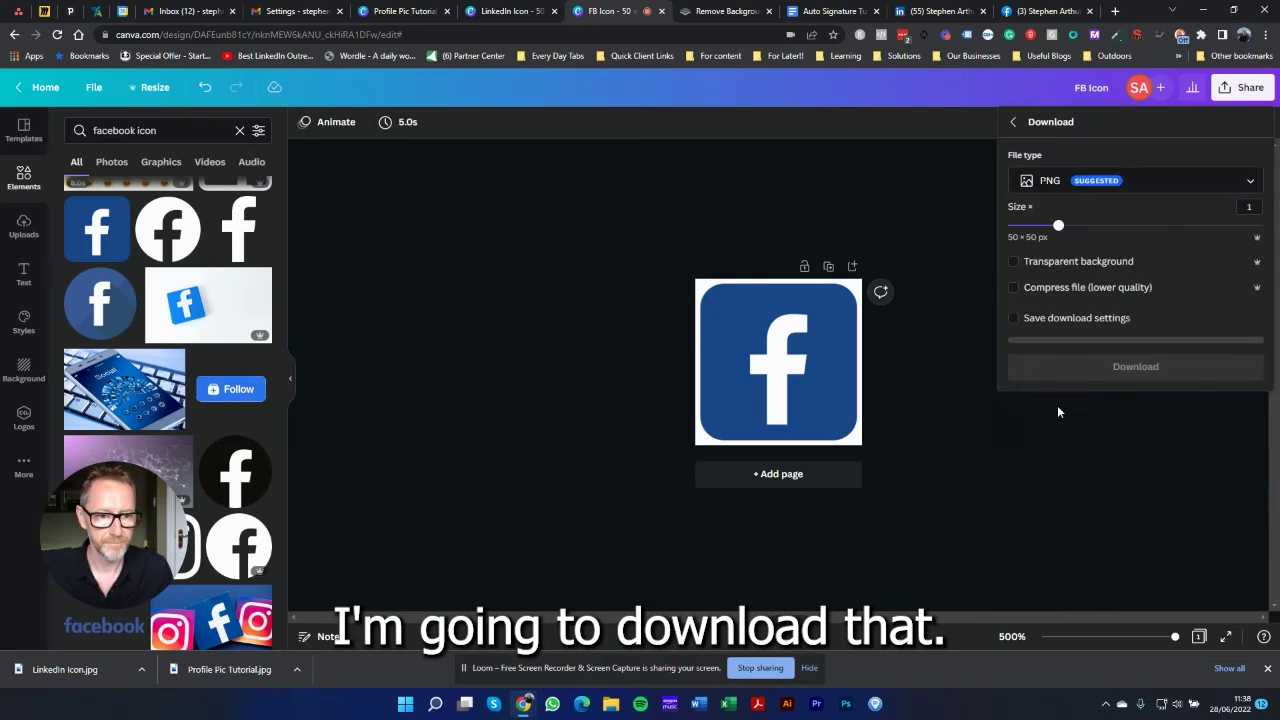
pyautogui.click(1070, 182)
pyautogui.click(1066, 145)
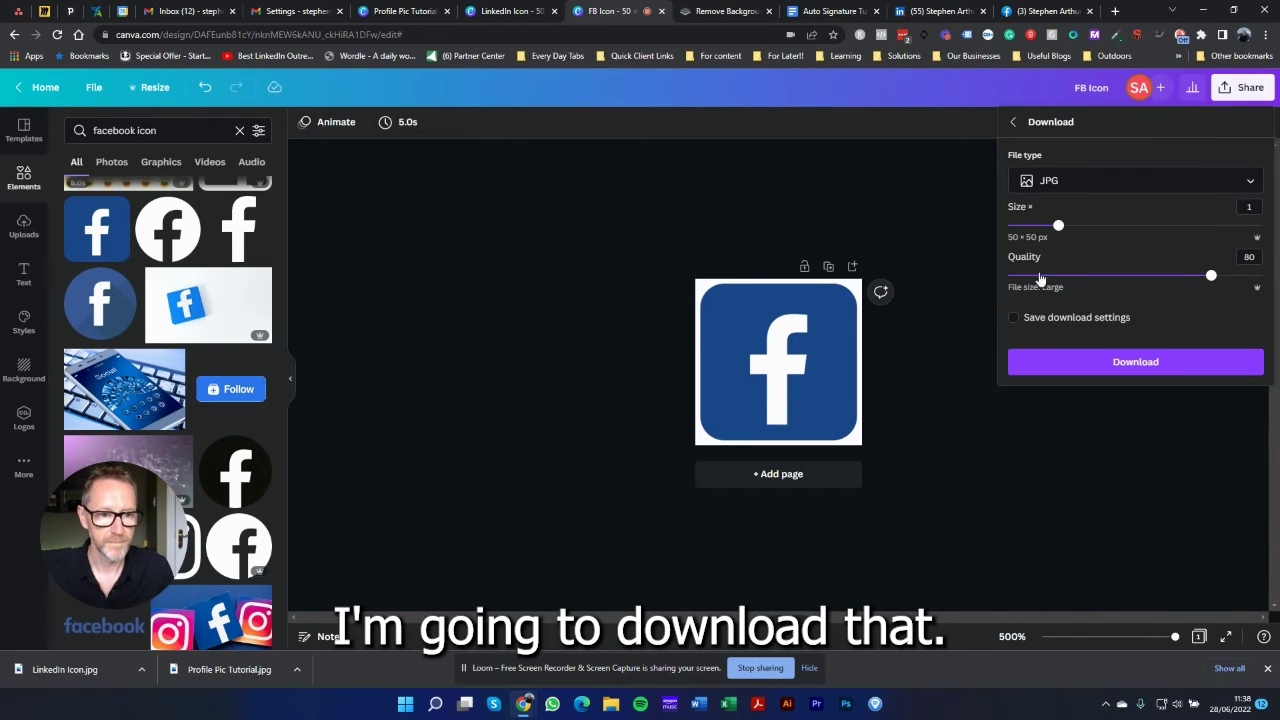
pyautogui.click(1073, 363)
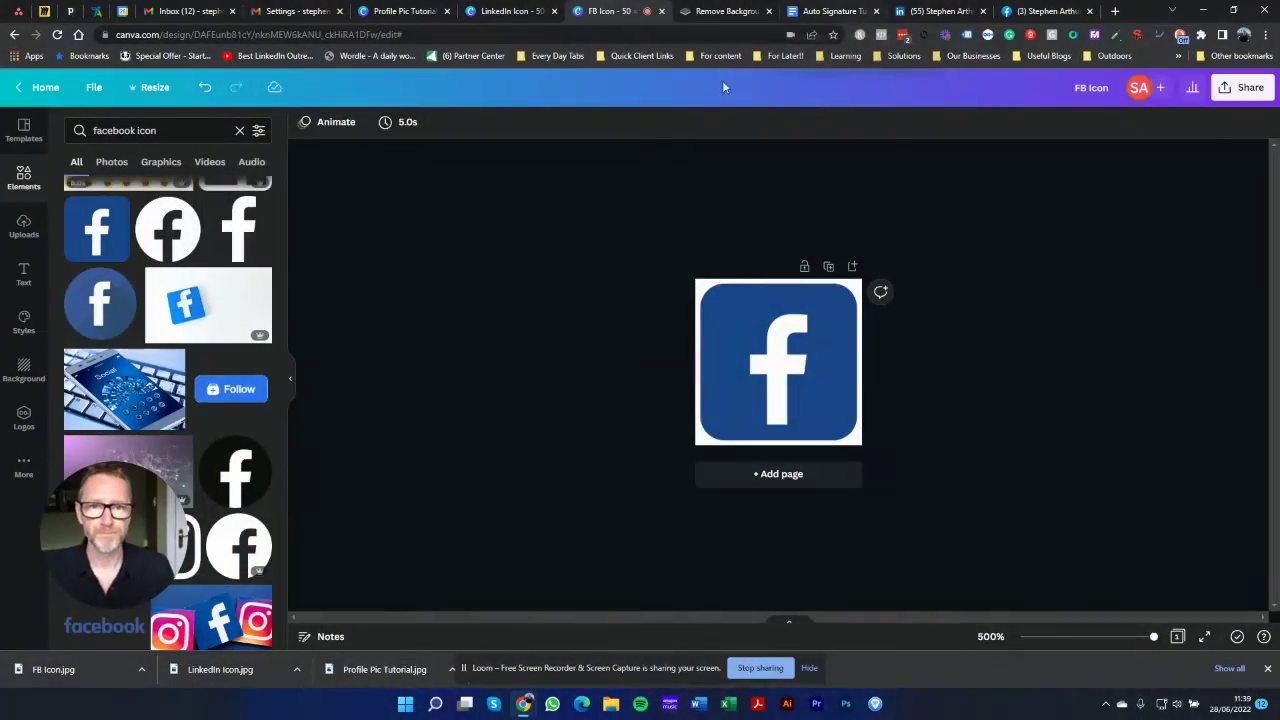
pyautogui.click(769, 11)
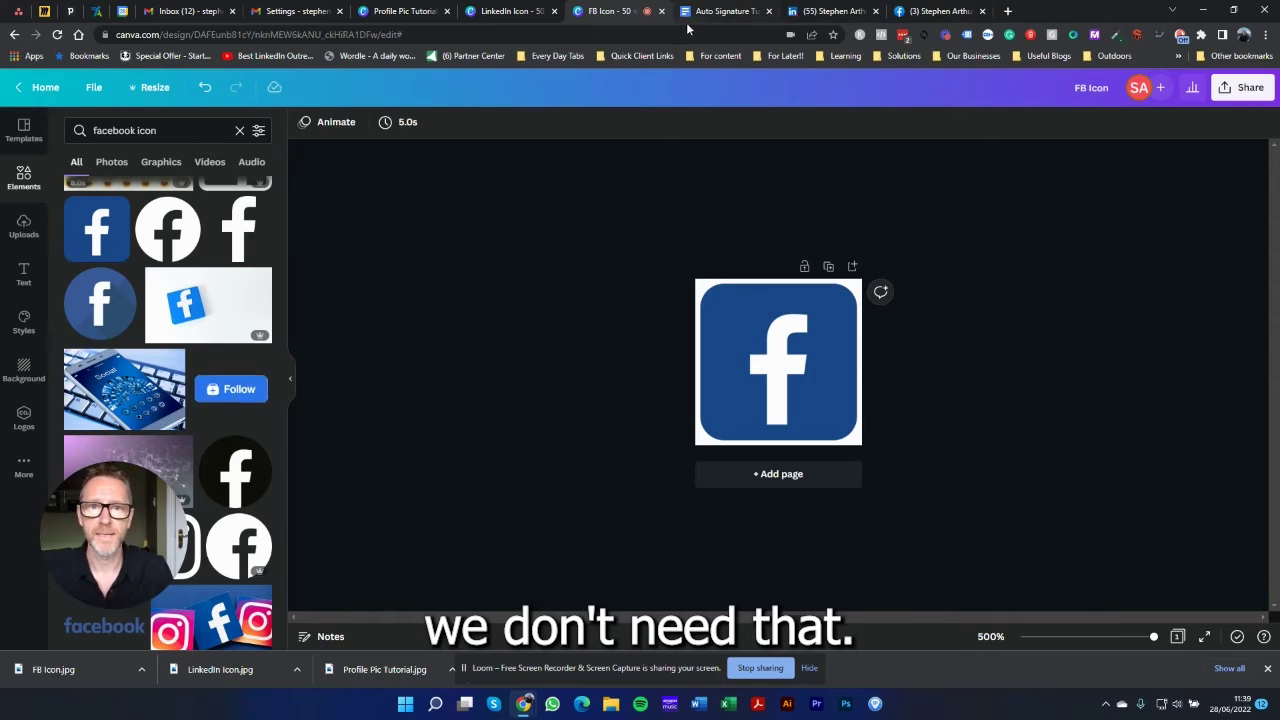
pyautogui.click(735, 11)
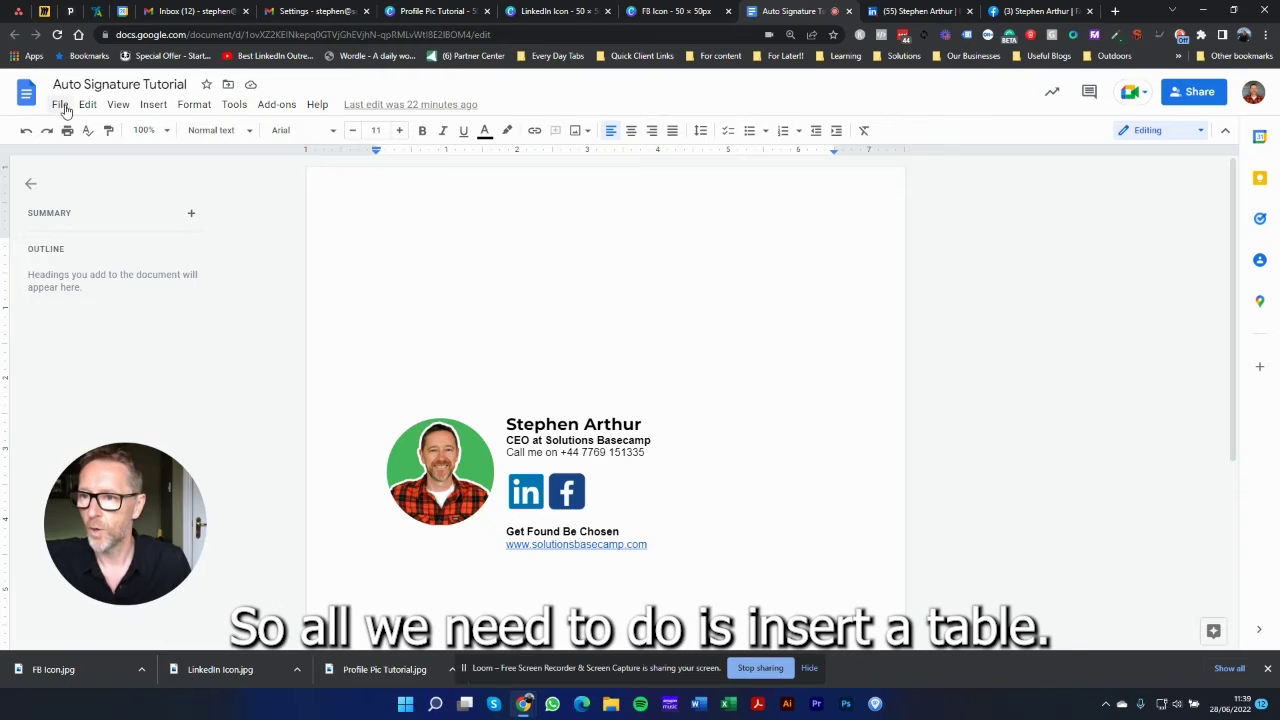
# Step: Insert a 2 x 1 table at the top of the document and narrow its left column
pyautogui.click(150, 105)
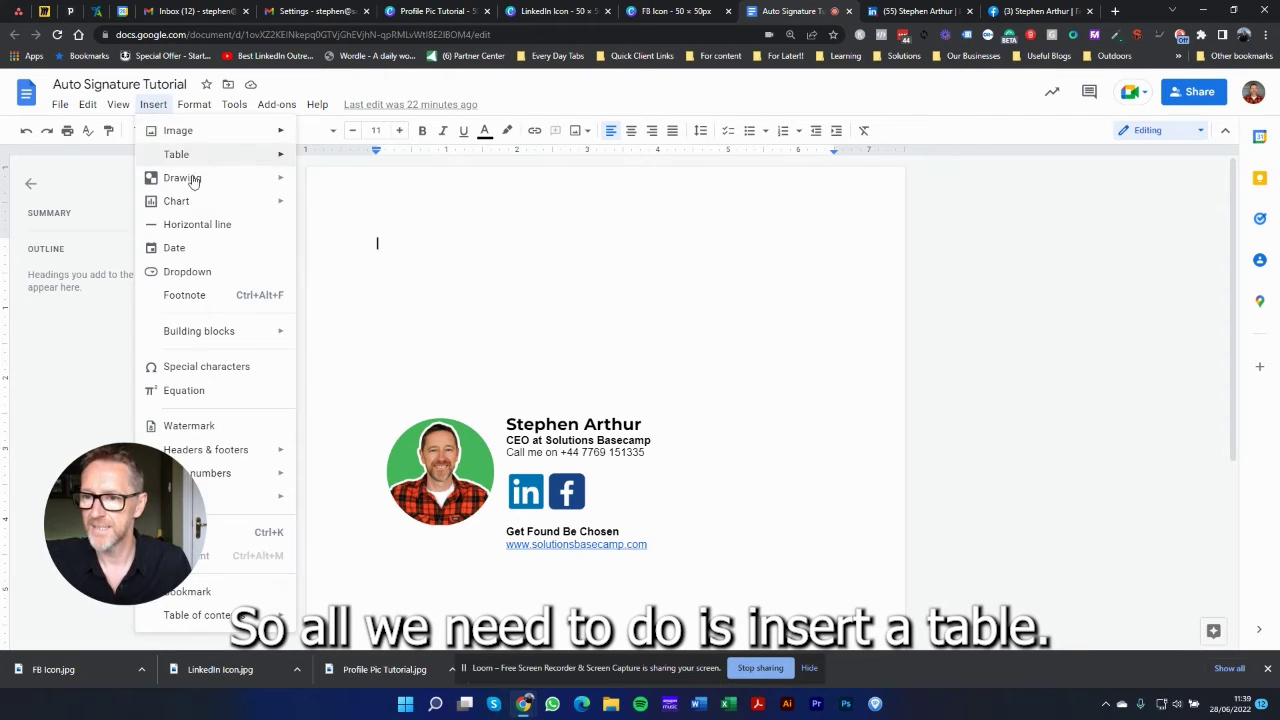
pyautogui.moveTo(212, 163)
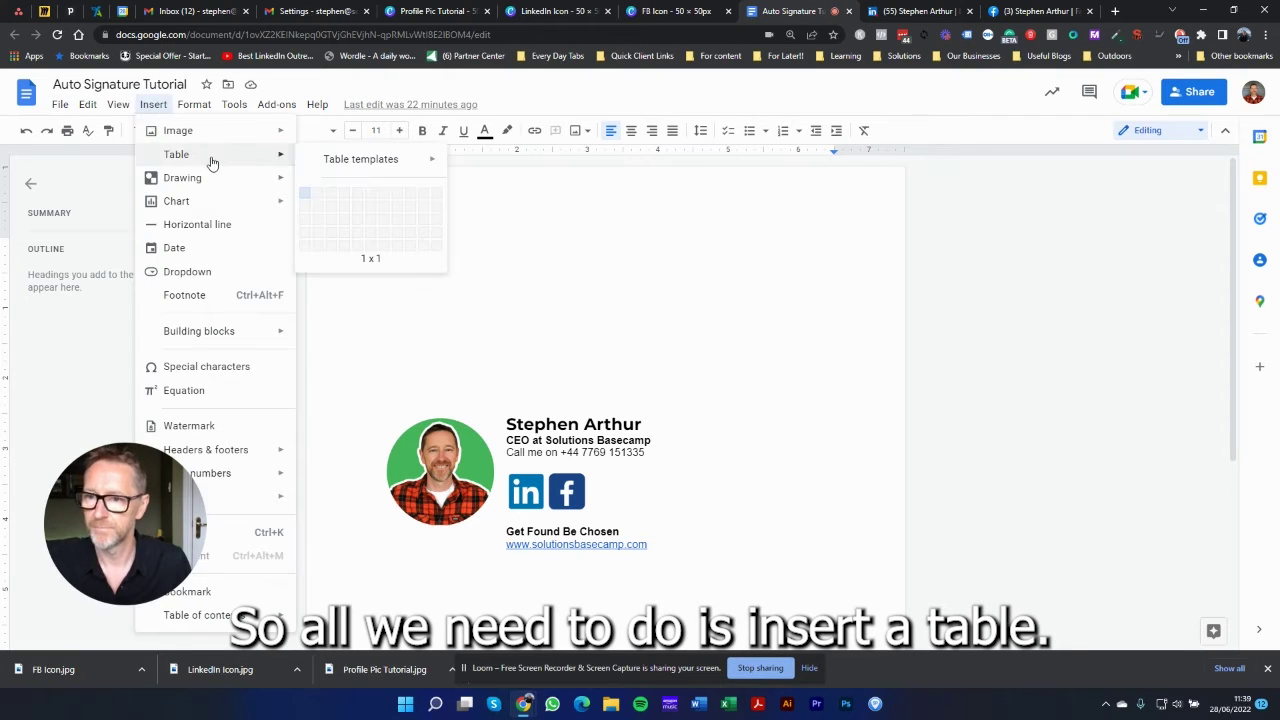
pyautogui.click(320, 194)
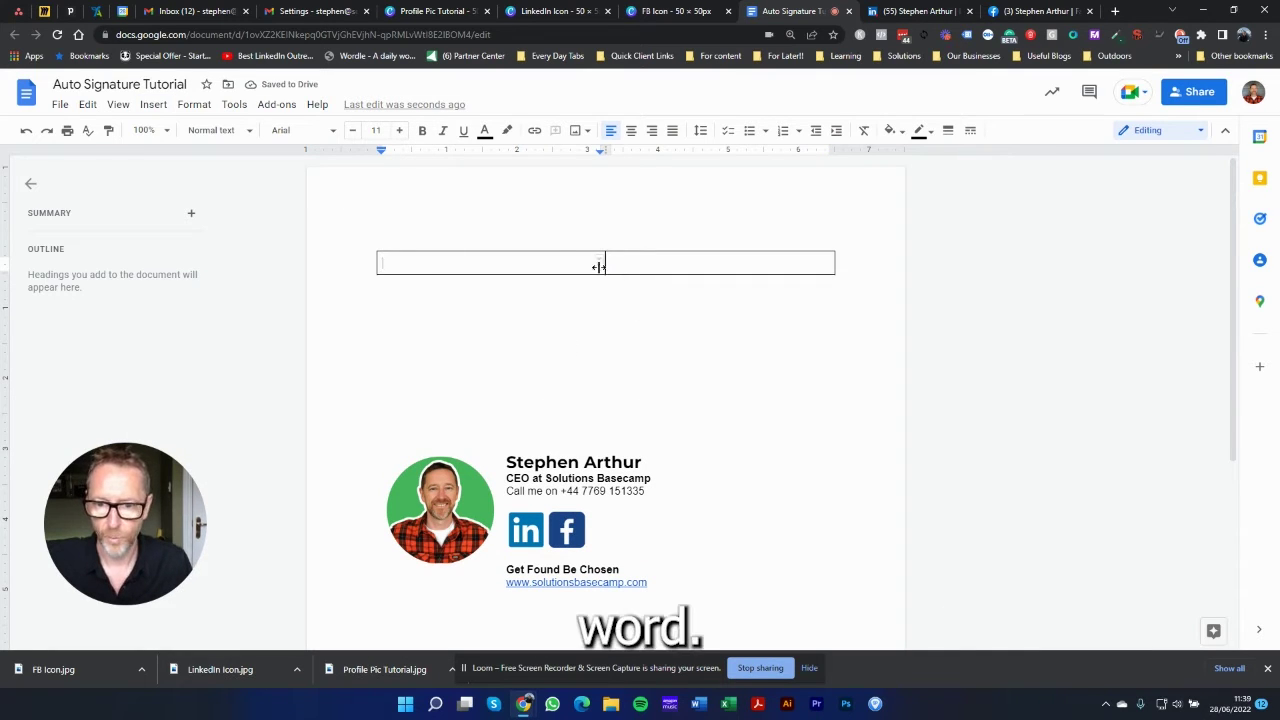
pyautogui.moveTo(604, 265); pyautogui.dragTo(501, 263)
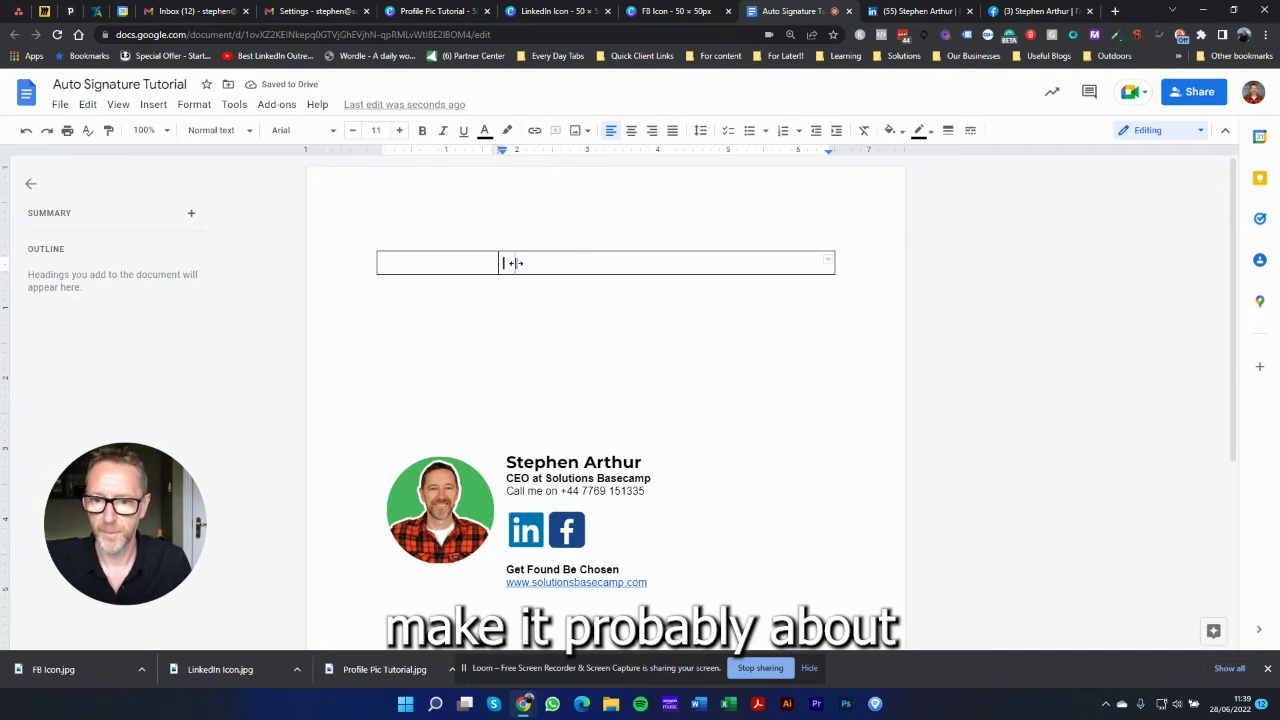
pyautogui.moveTo(511, 263); pyautogui.dragTo(517, 263)
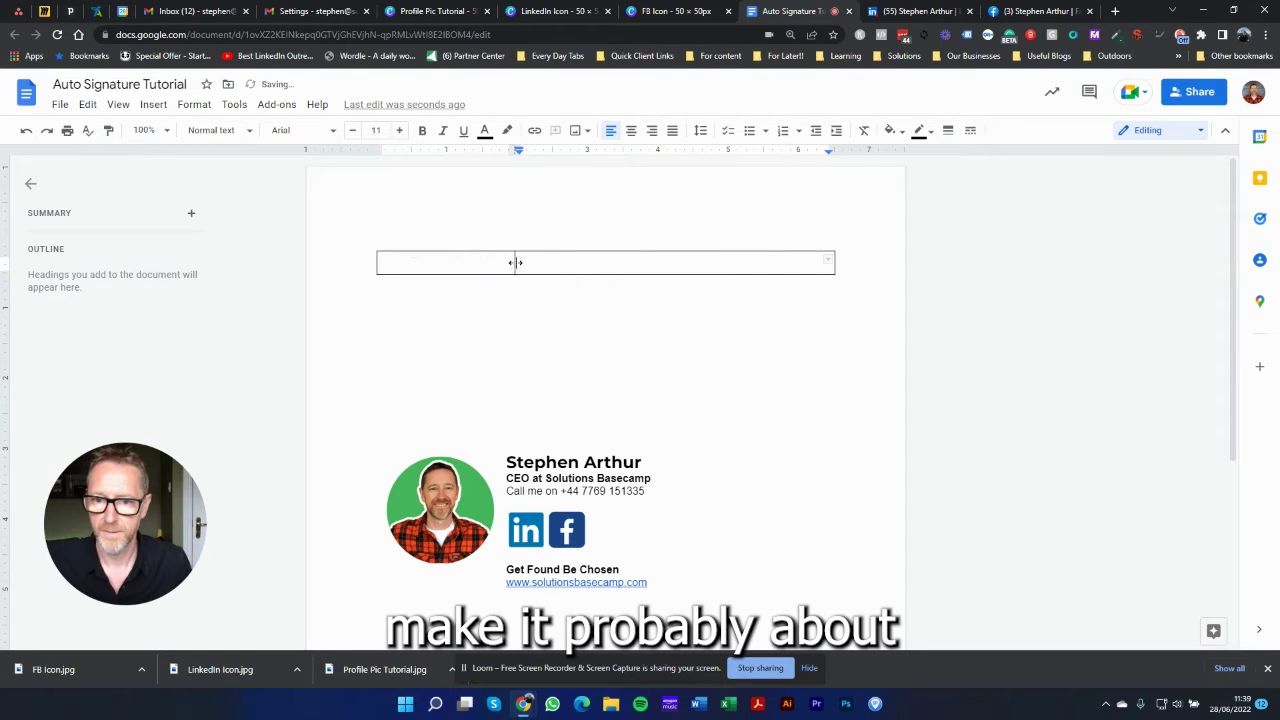
pyautogui.click(152, 104)
# Step: Upload the Profile Pic Tutorial image from Downloads into the table's left cell
pyautogui.moveTo(181, 138)
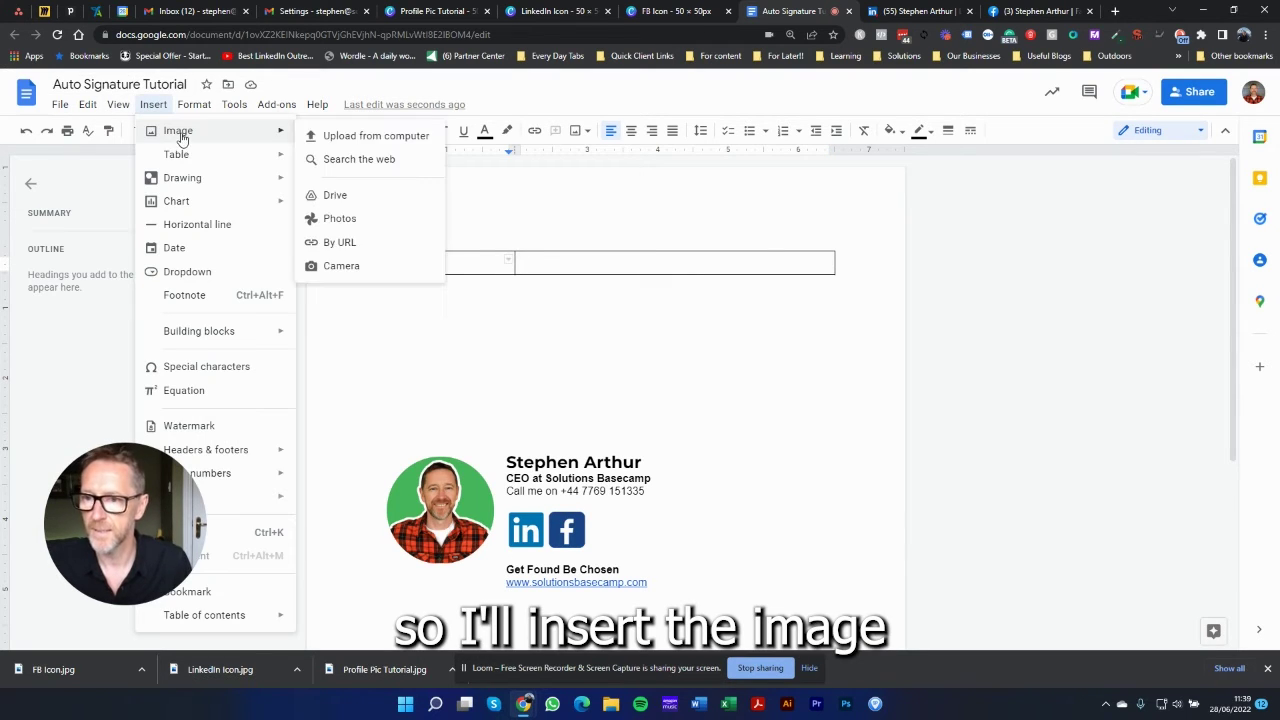
pyautogui.click(355, 135)
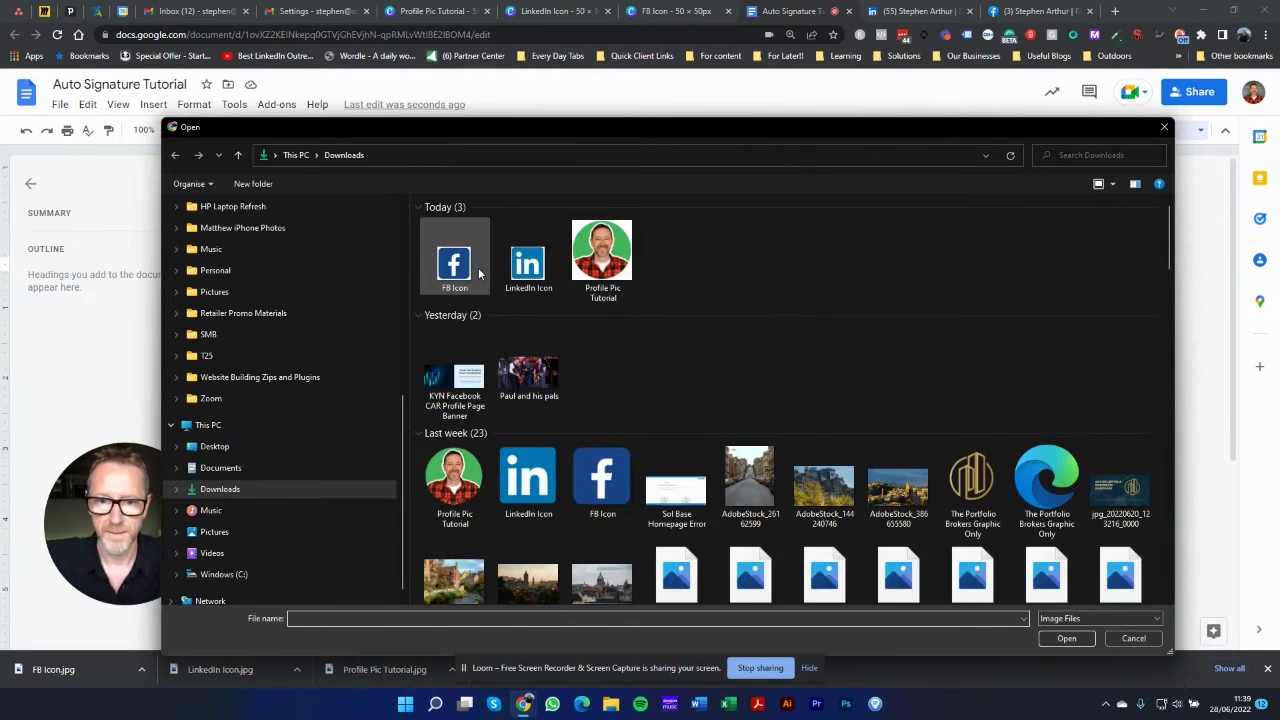
pyautogui.click(596, 256)
pyautogui.doubleClick(596, 256)
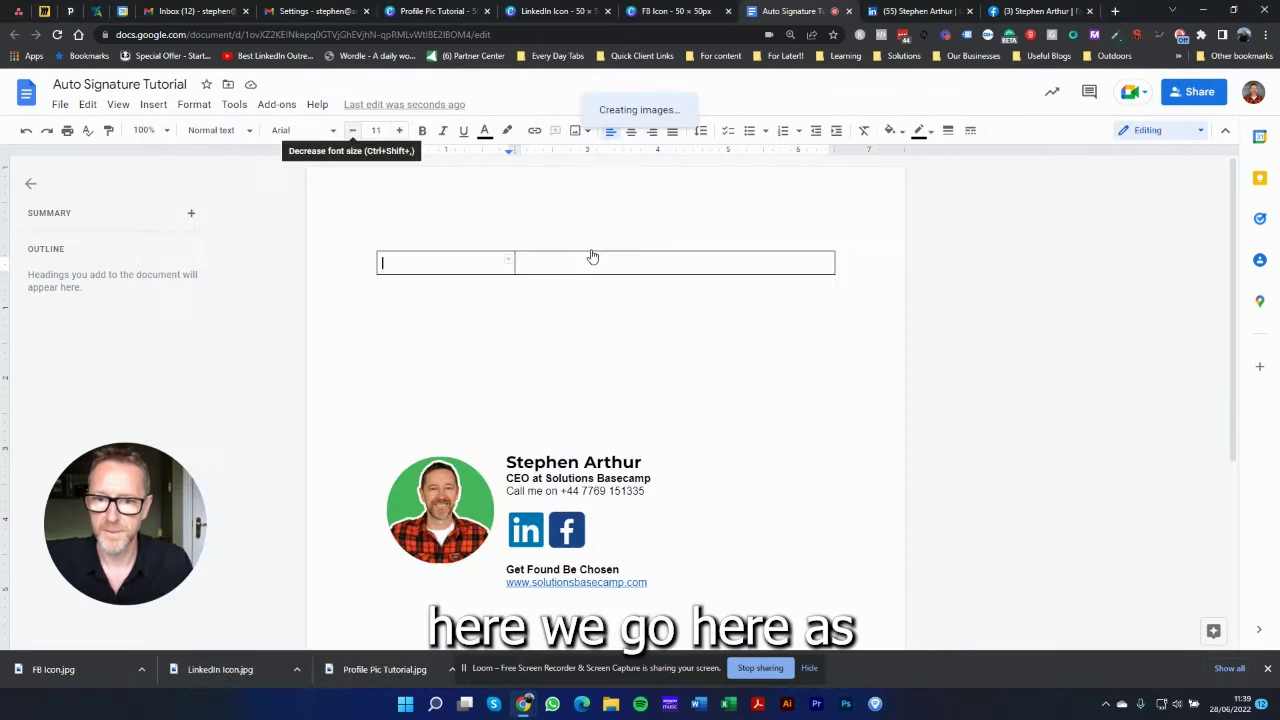
pyautogui.click(540, 272)
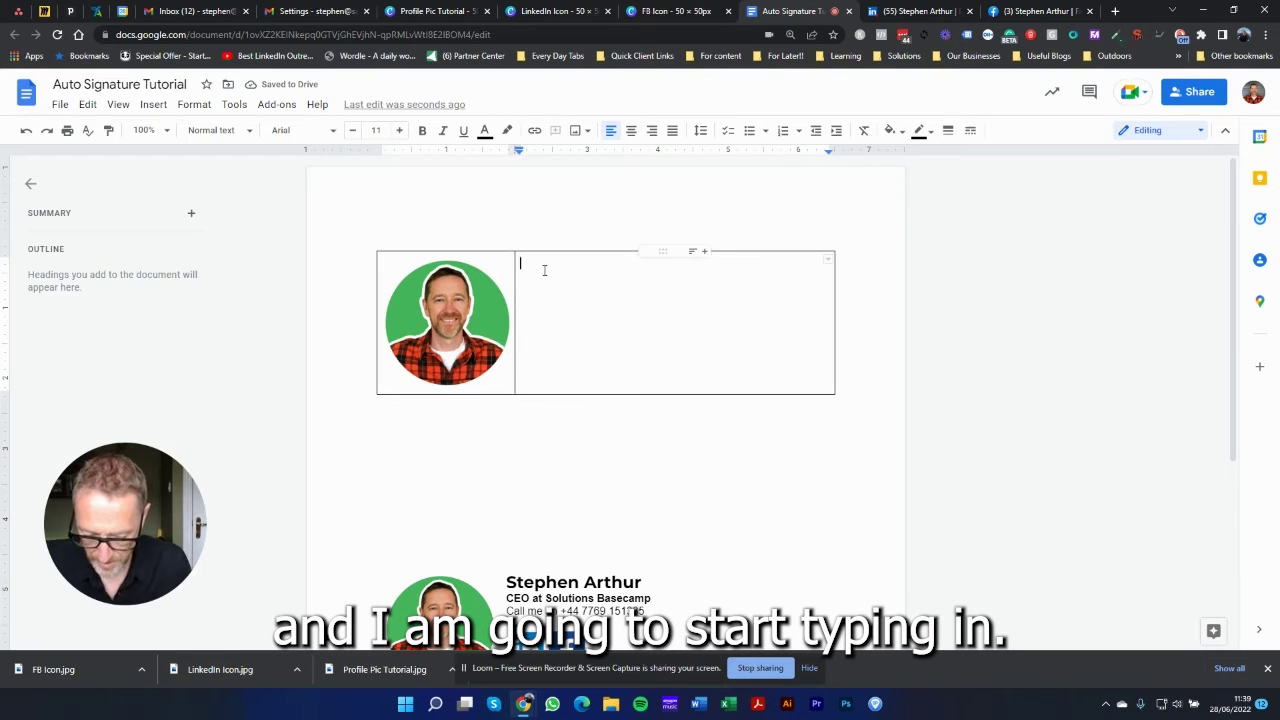
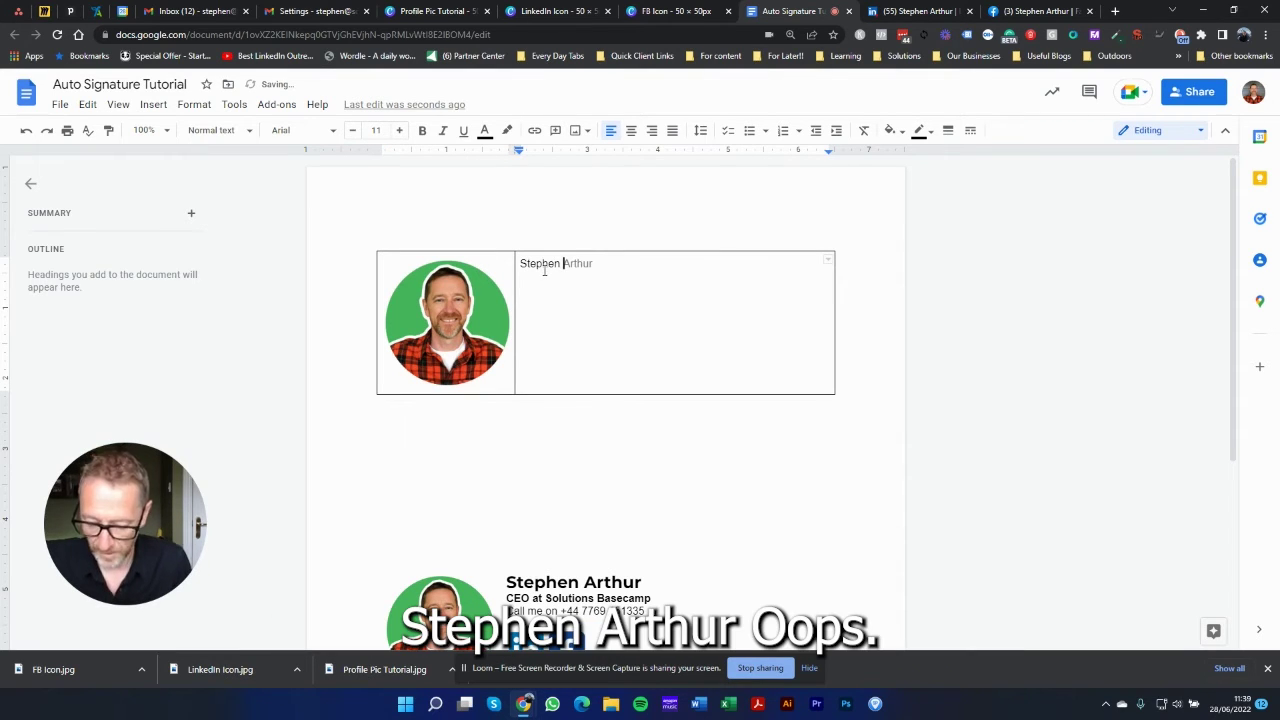
# Step: Type the name, CEO title and phone number into the right table cell
pyautogui.press('Tab')
pyautogui.press('BackSpace')
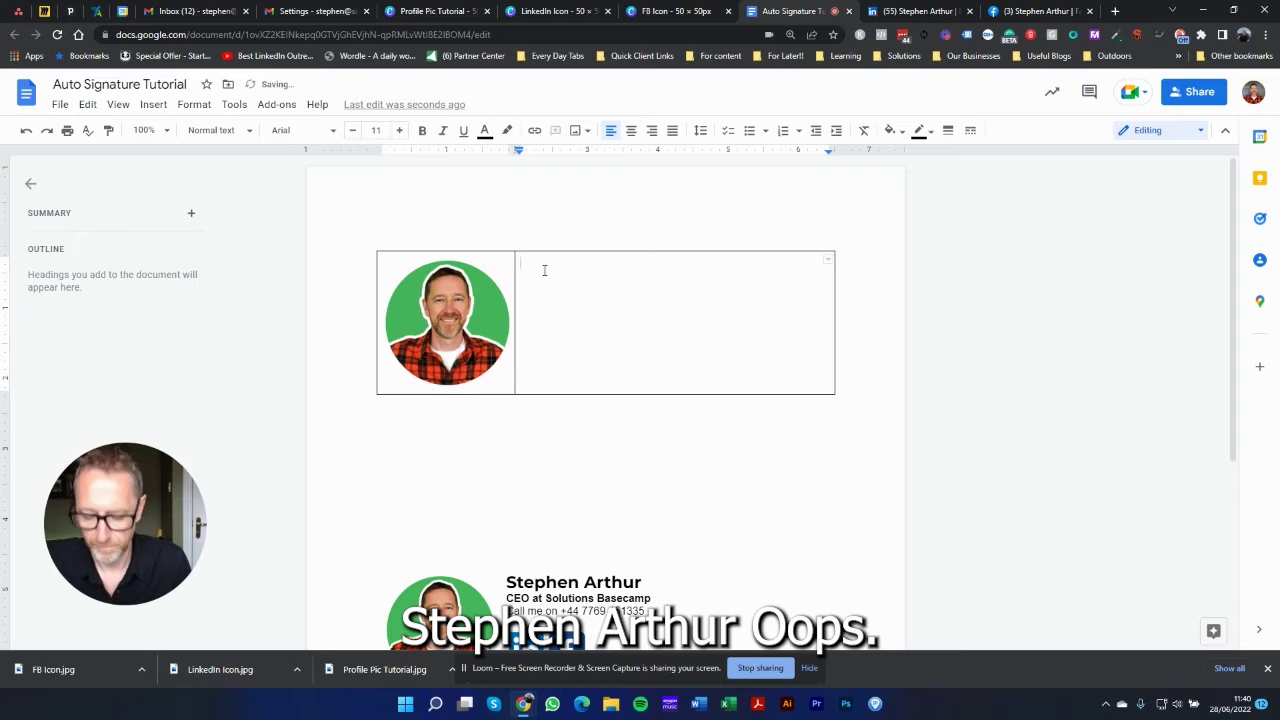
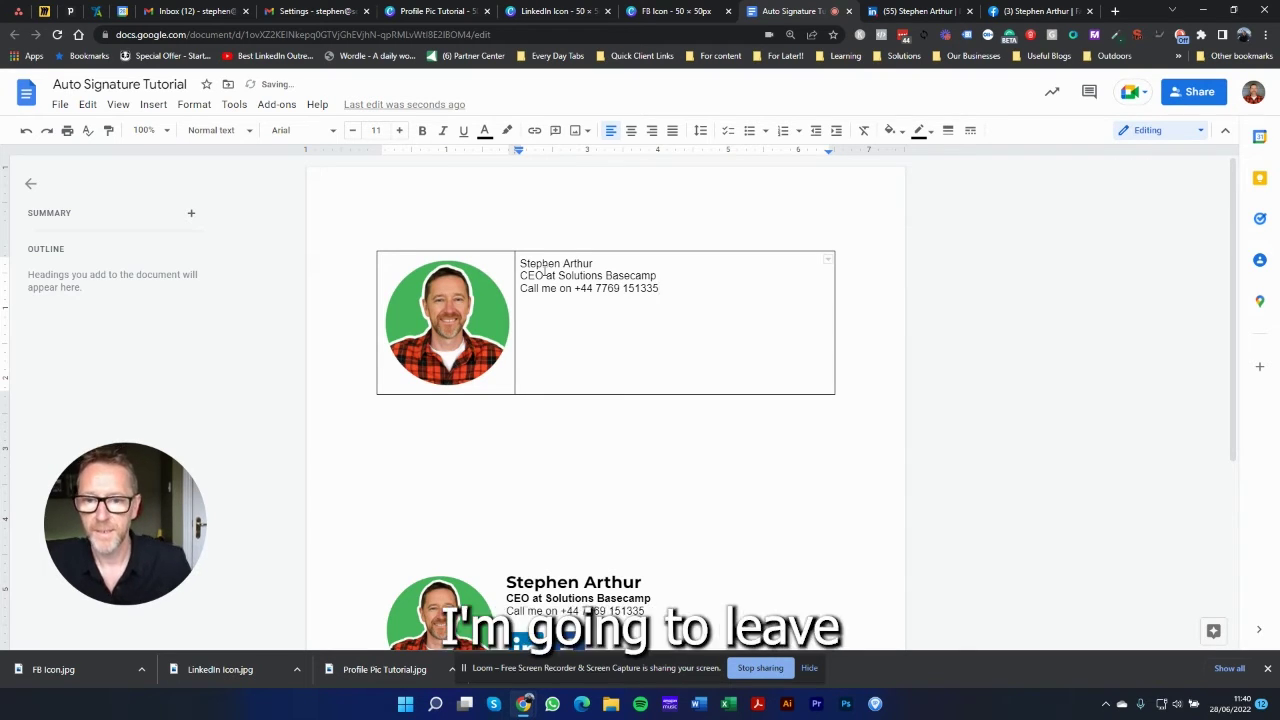
pyautogui.press('Return')
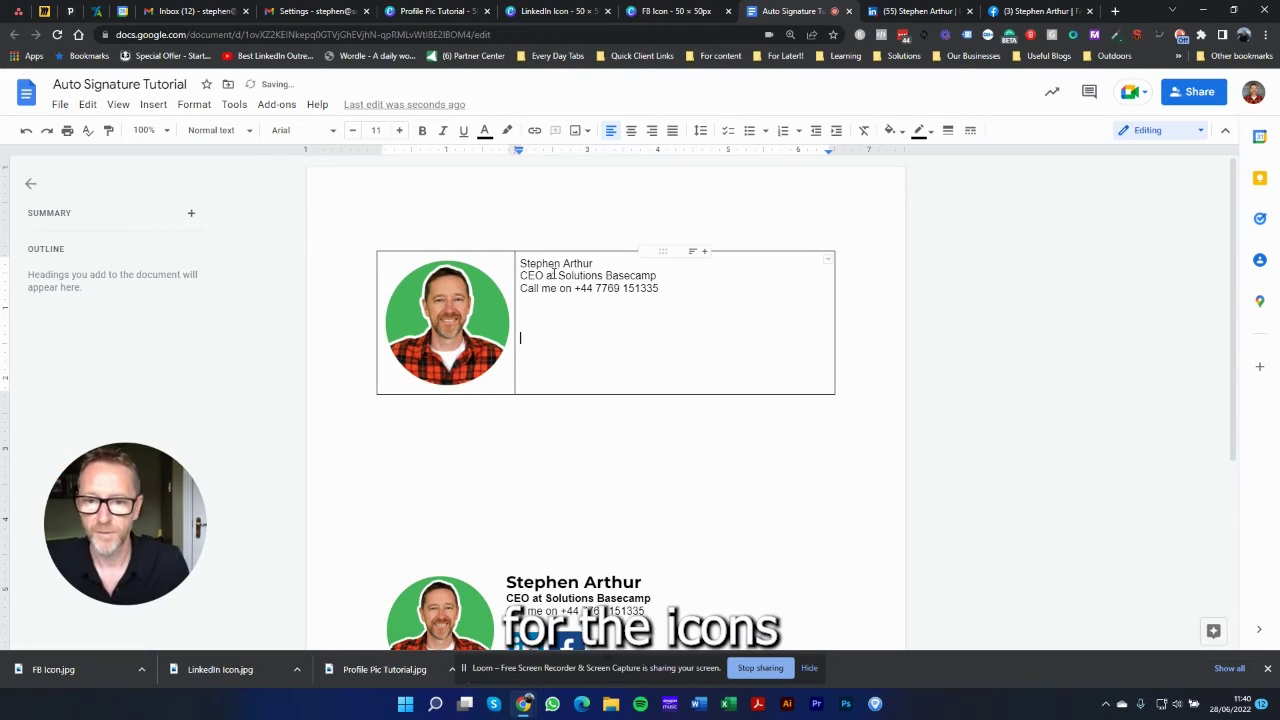
pyautogui.scroll(-2, 587, 345)
pyautogui.scroll(1, 587, 345)
pyautogui.scroll(-1, 587, 345)
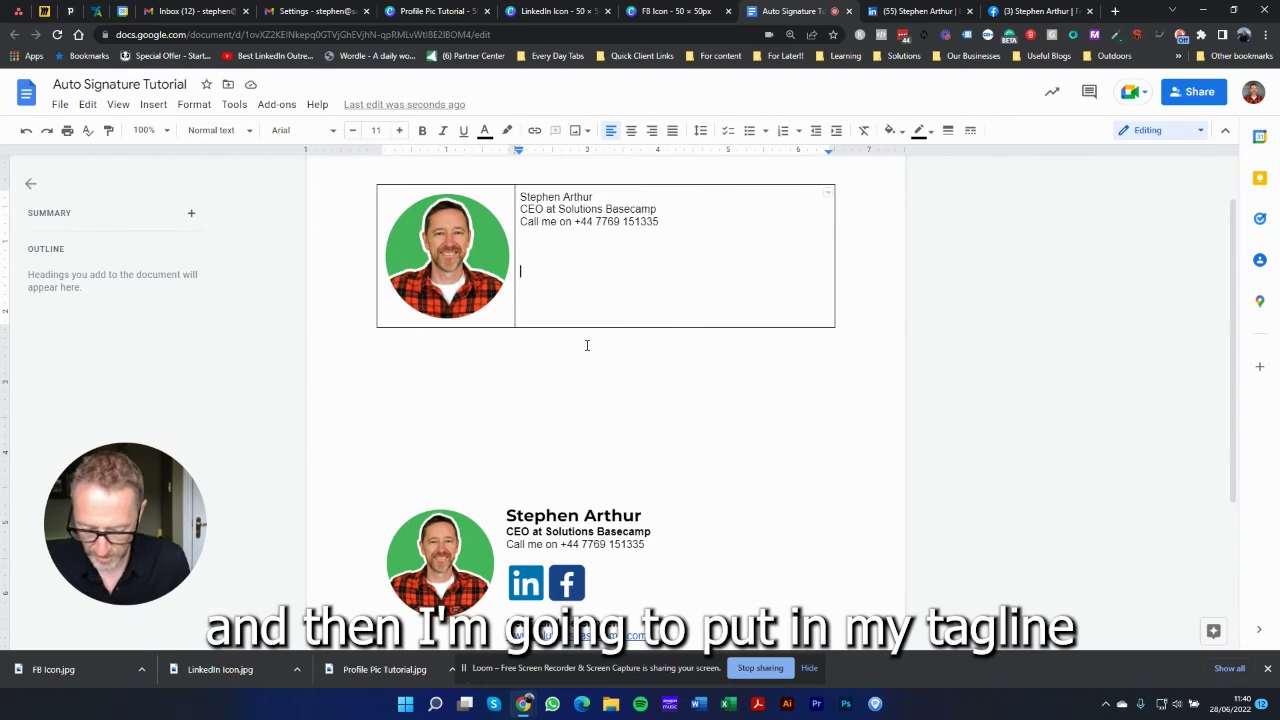
pyautogui.write('Get ')
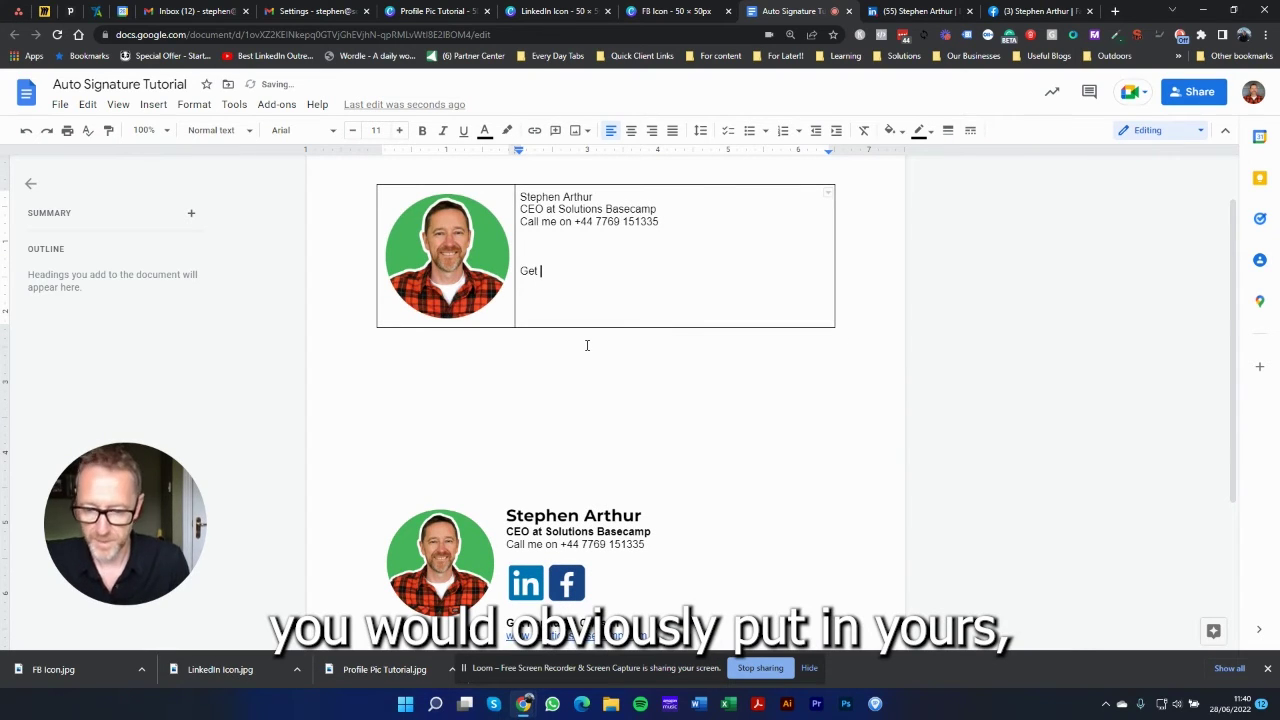
pyautogui.write('Fo')
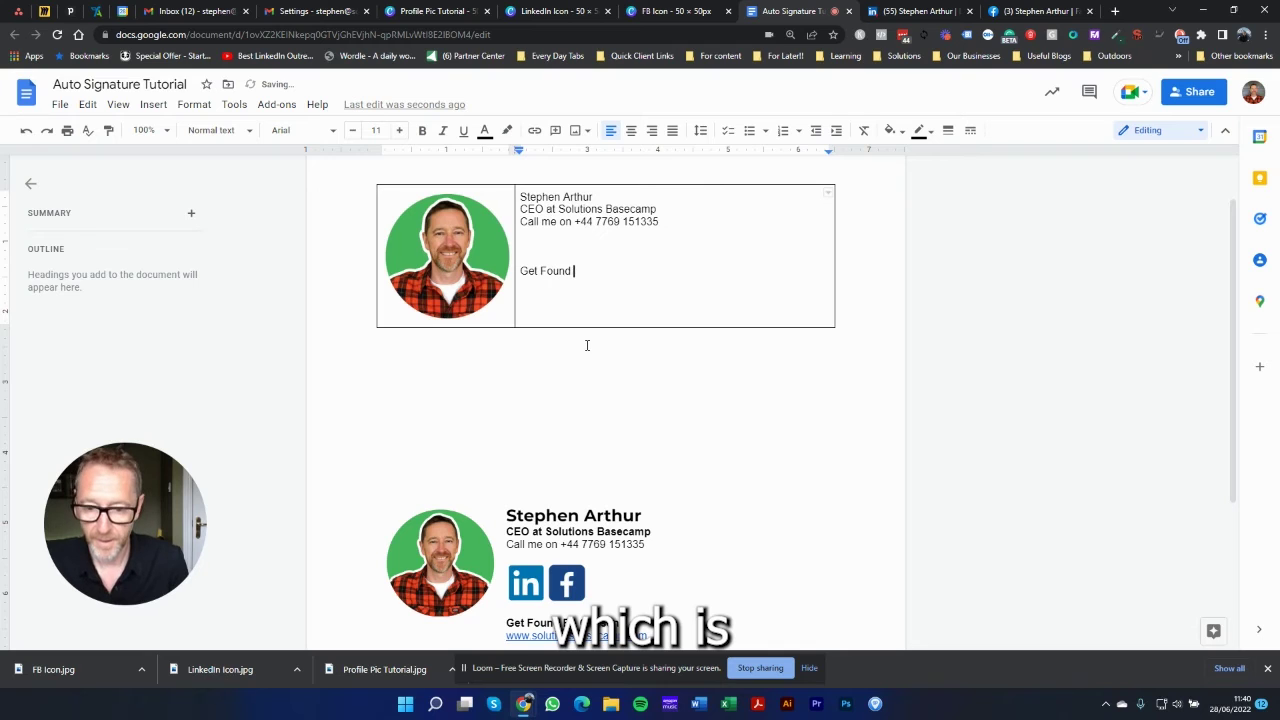
pyautogui.write('und ')
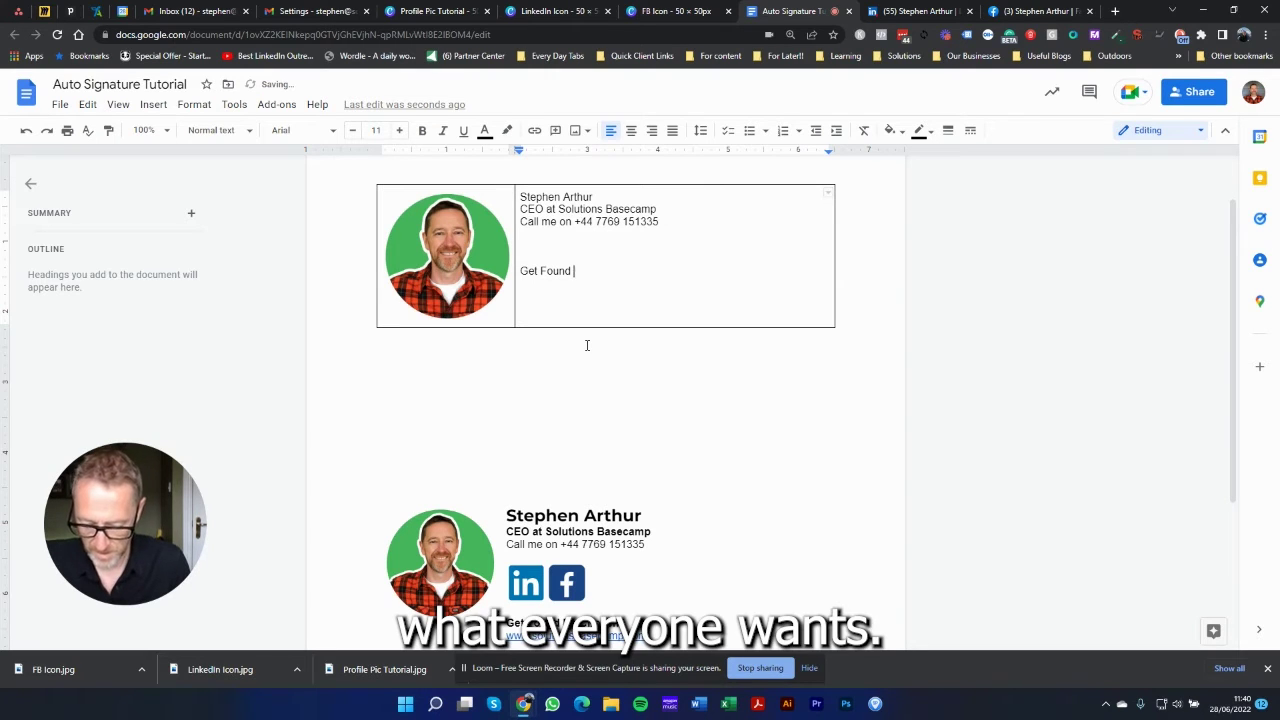
pyautogui.write('Be C')
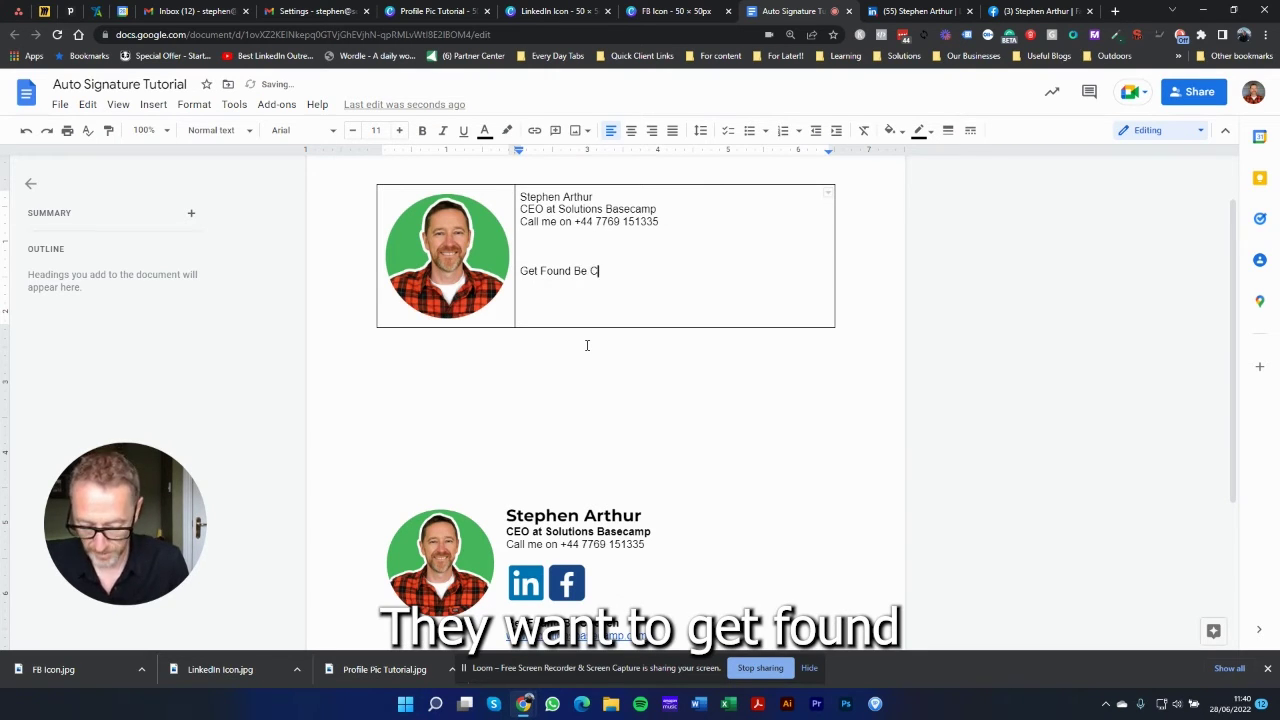
pyautogui.write('hosen')
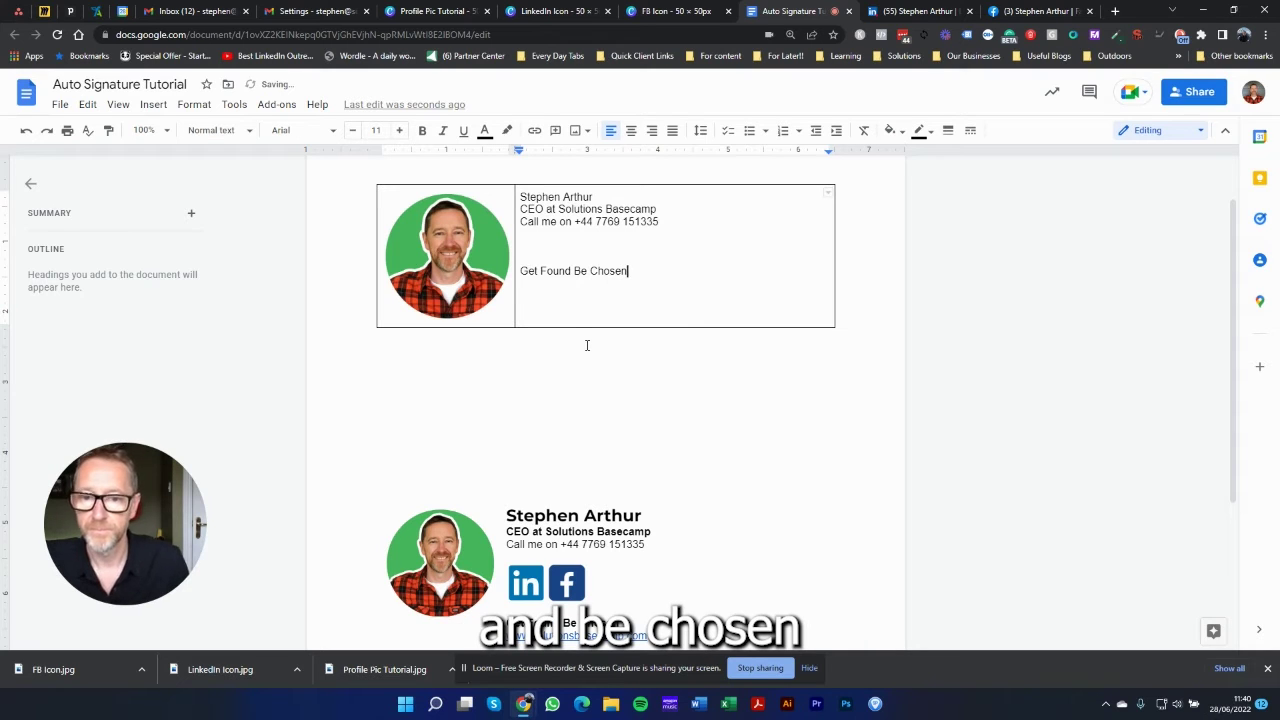
pyautogui.press('Return')
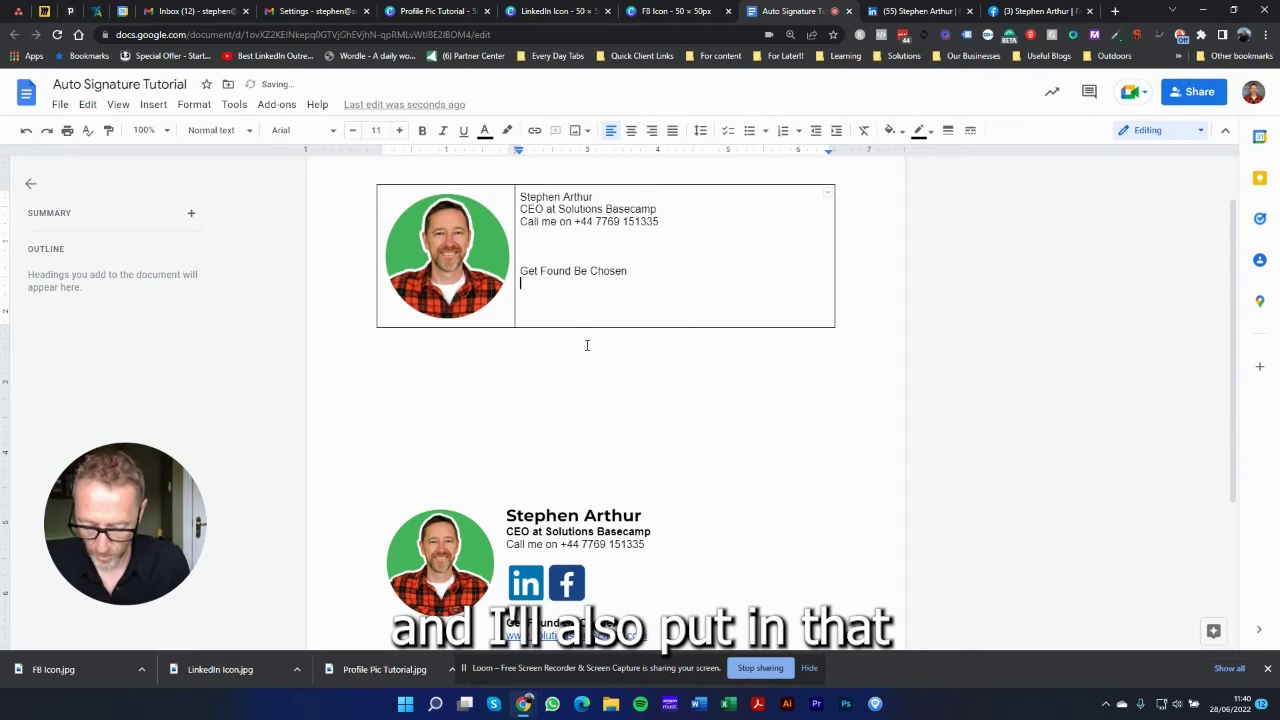
pyautogui.write('ww')
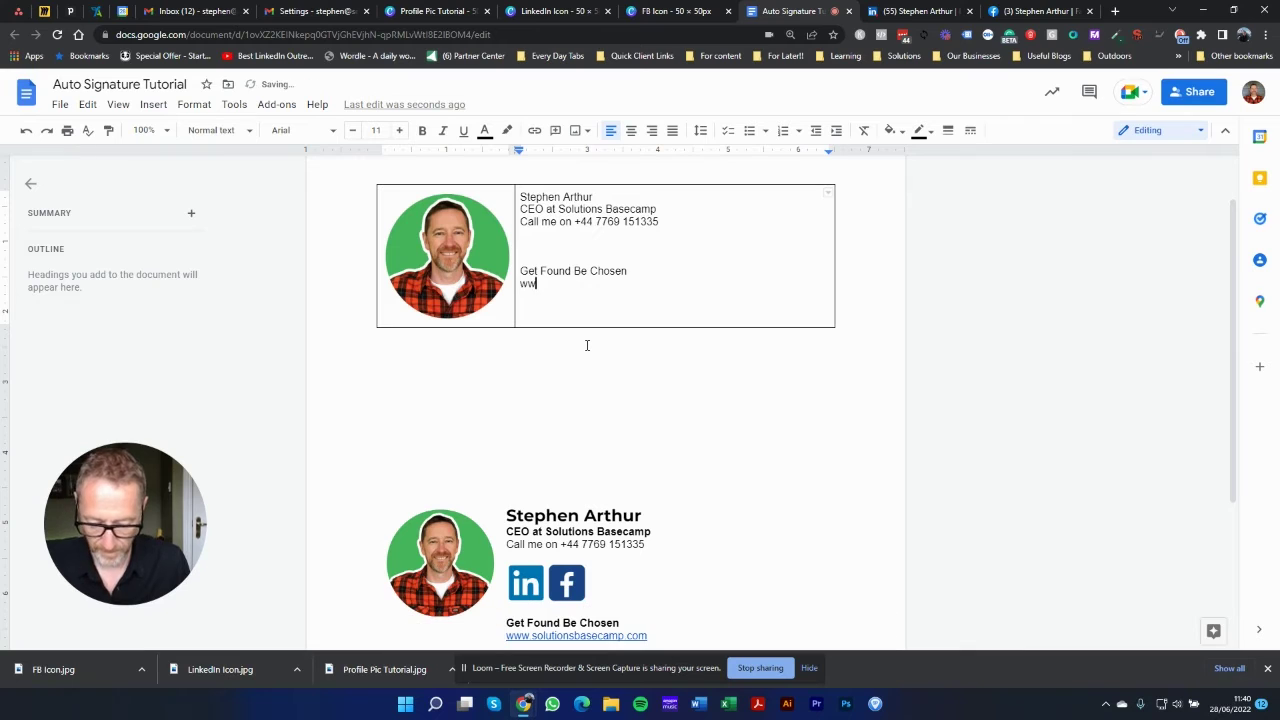
pyautogui.write('w.')
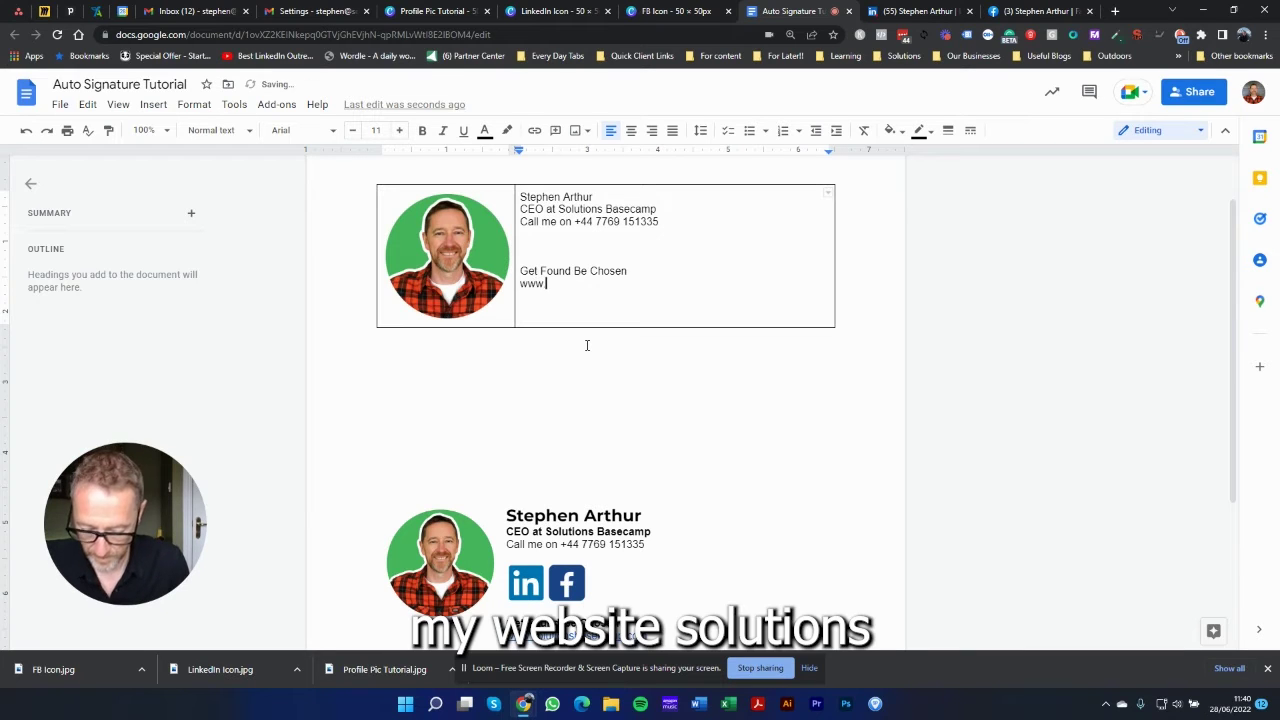
pyautogui.write('solutionsbasecamp.com')
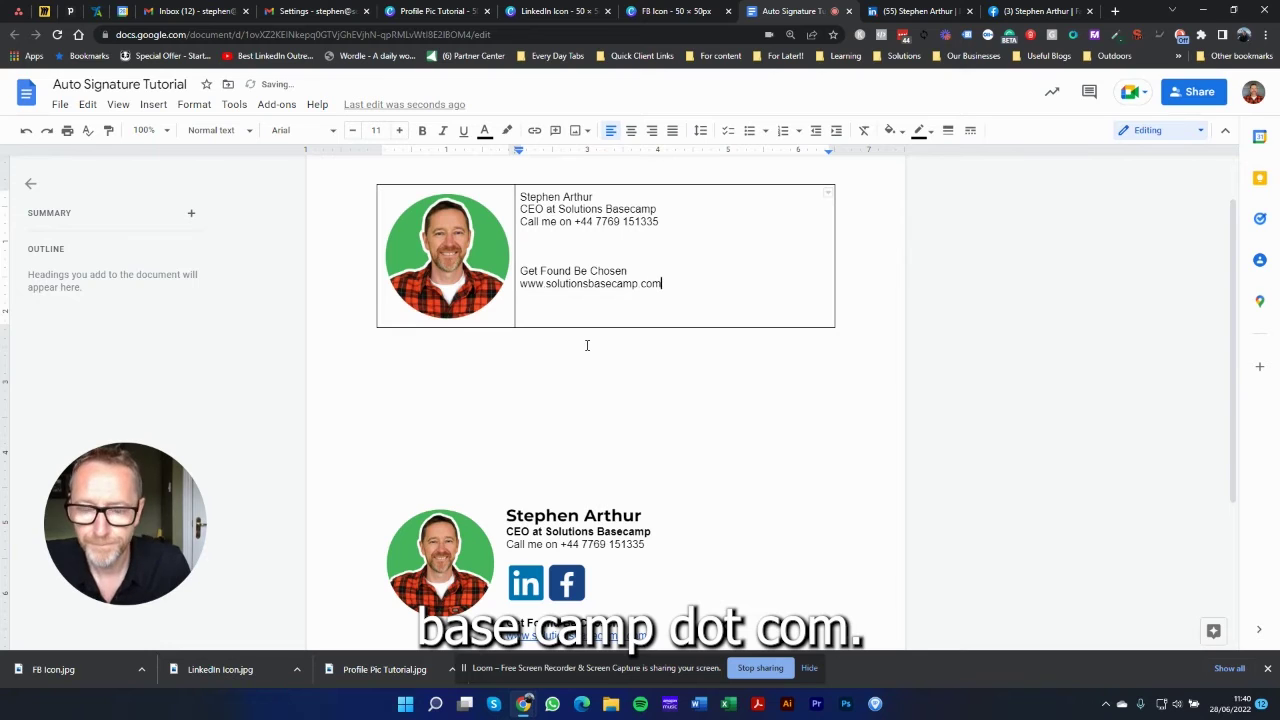
pyautogui.hotkey('shift', 'Home')
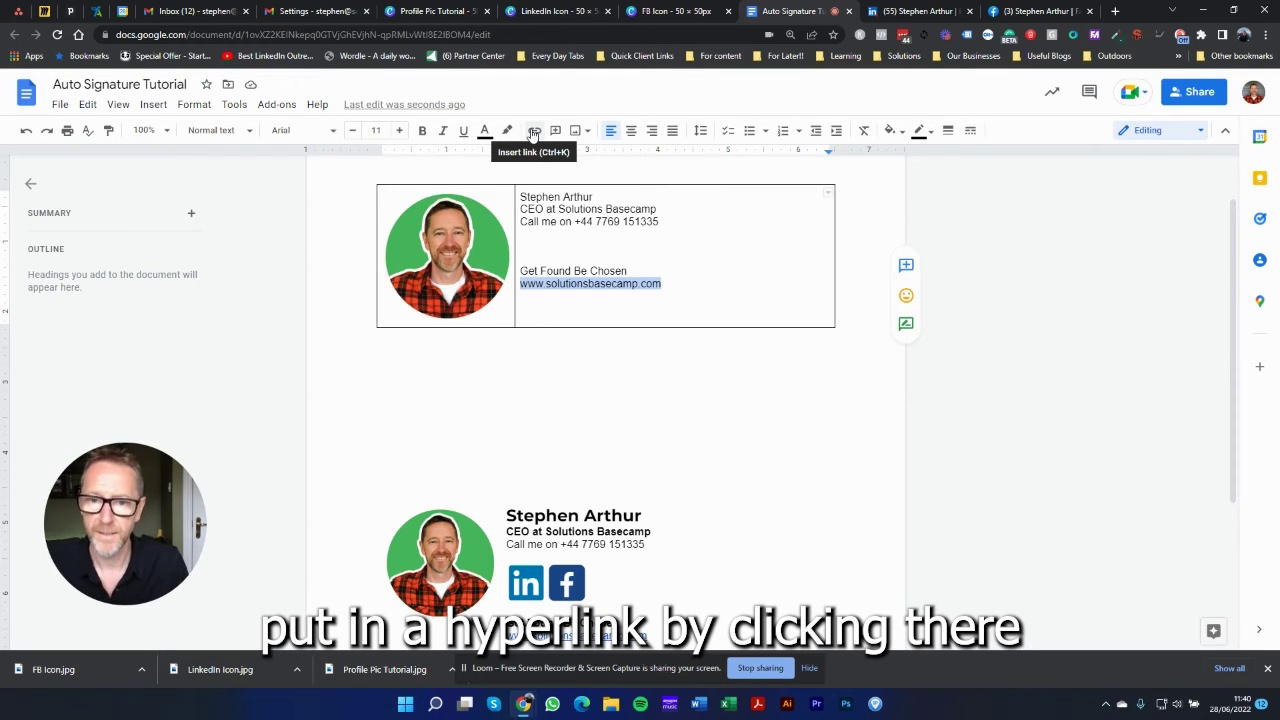
pyautogui.click(664, 284)
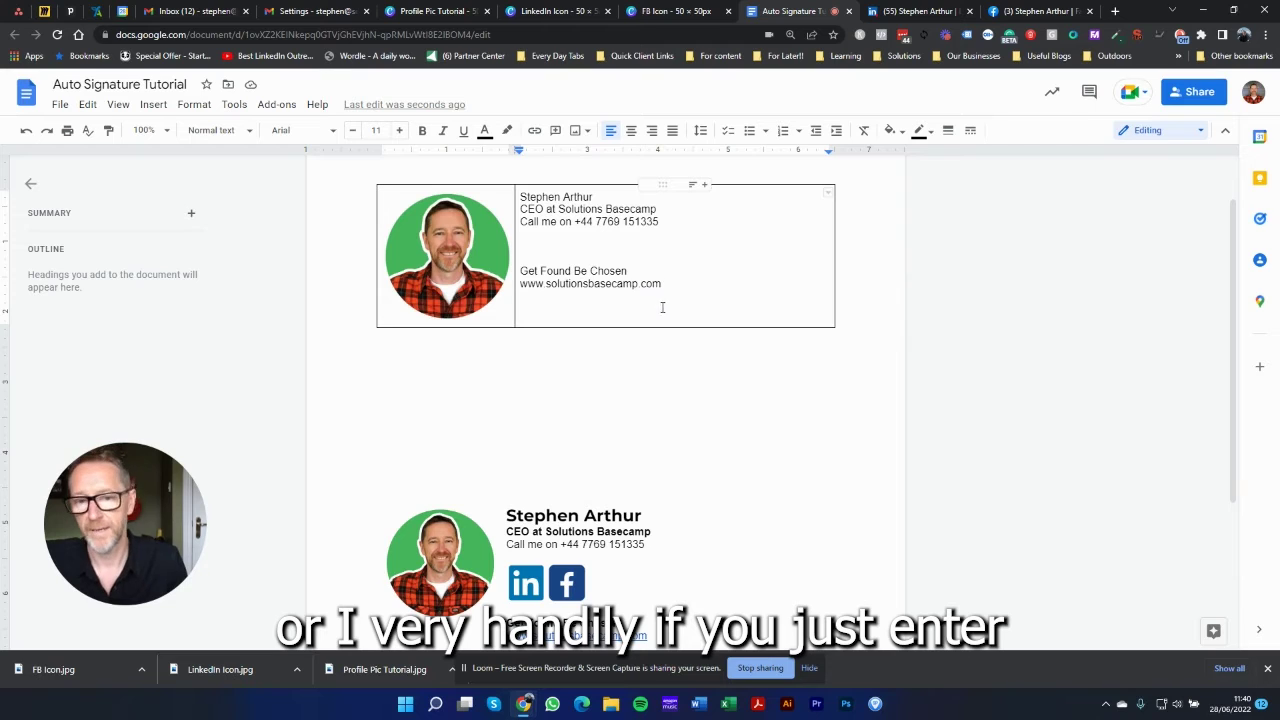
pyautogui.press('Return')
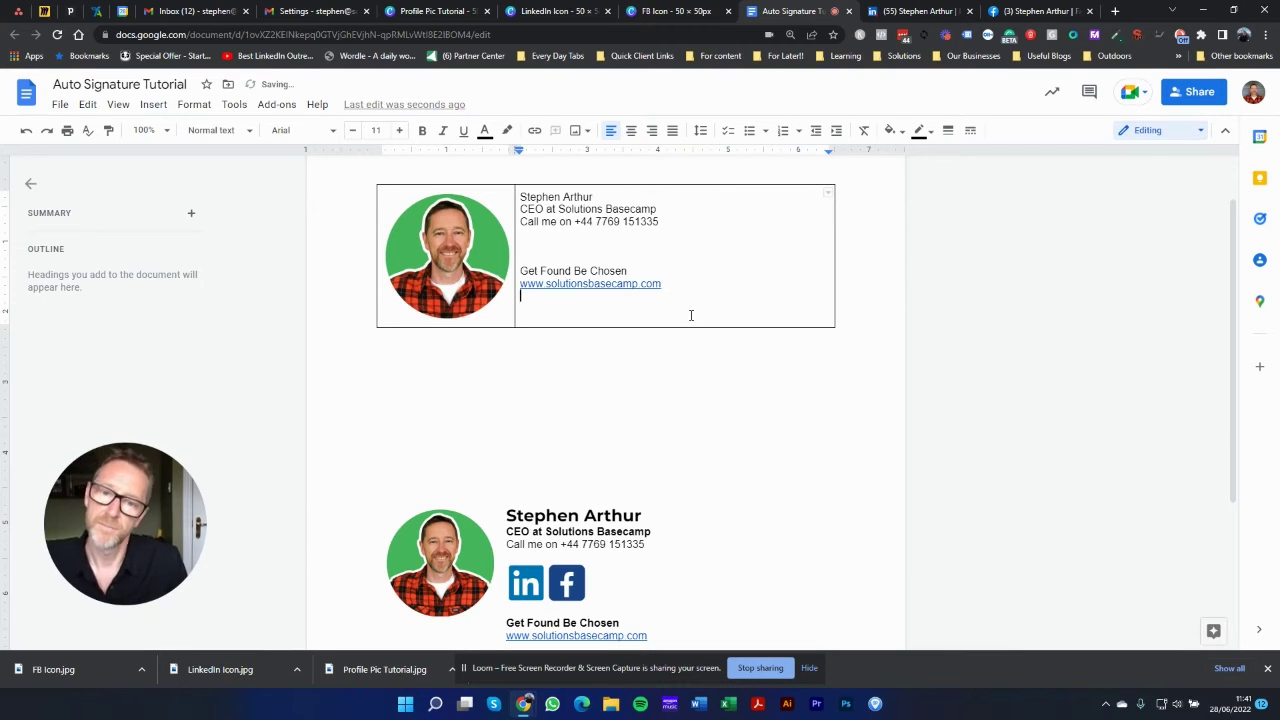
# Step: Increase the font size of all the signature text in the right cell
pyautogui.doubleClick(533, 198)
pyautogui.click(531, 198)
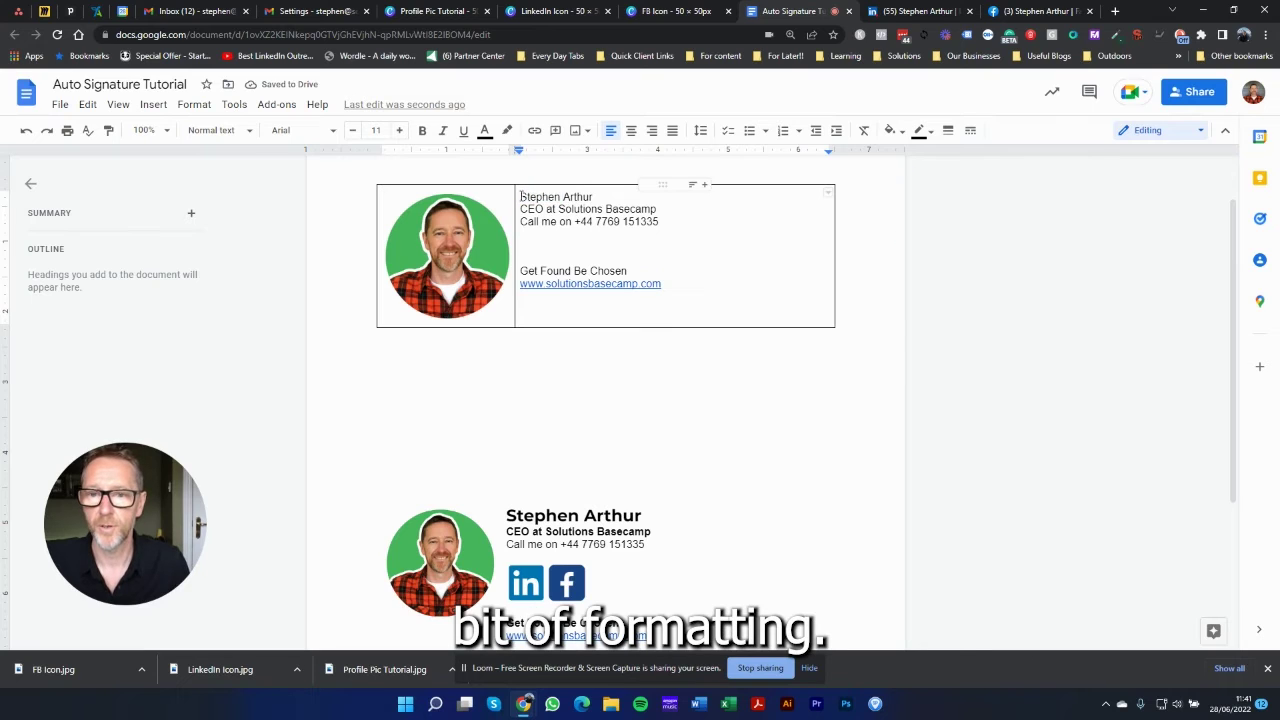
pyautogui.moveTo(520, 196); pyautogui.dragTo(671, 286)
pyautogui.click(671, 288)
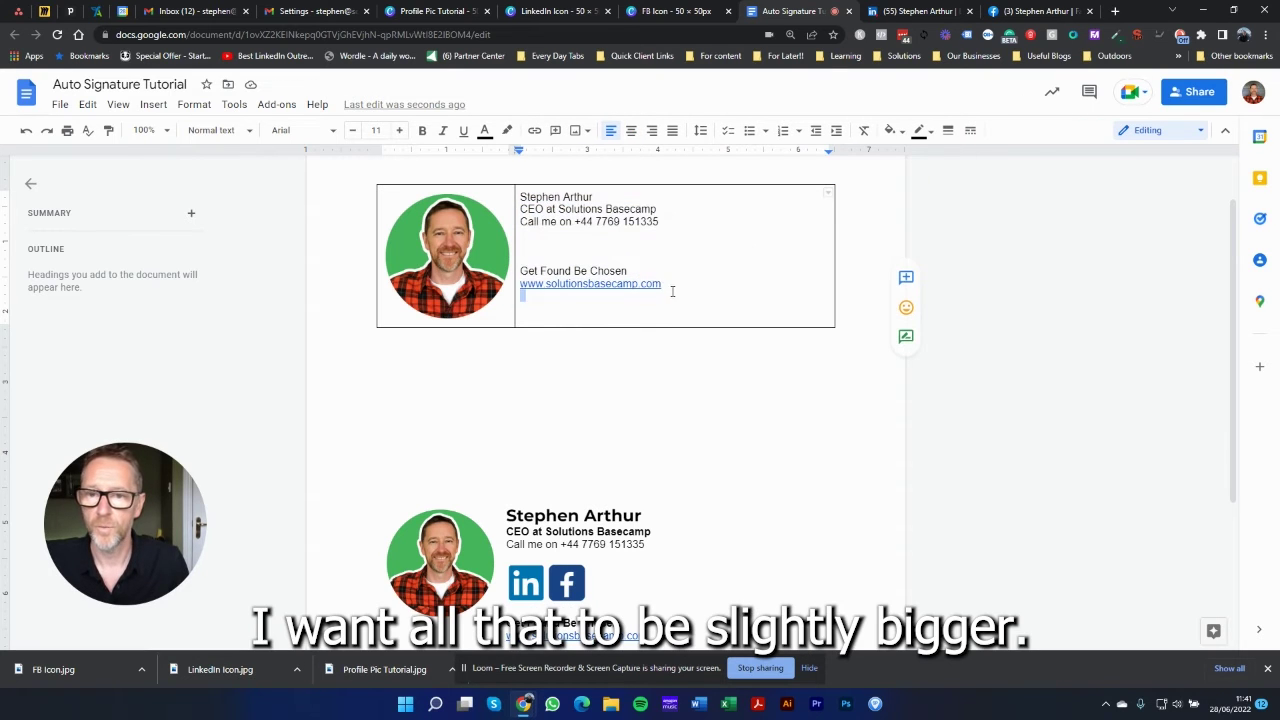
pyautogui.click(399, 130)
pyautogui.click(524, 197)
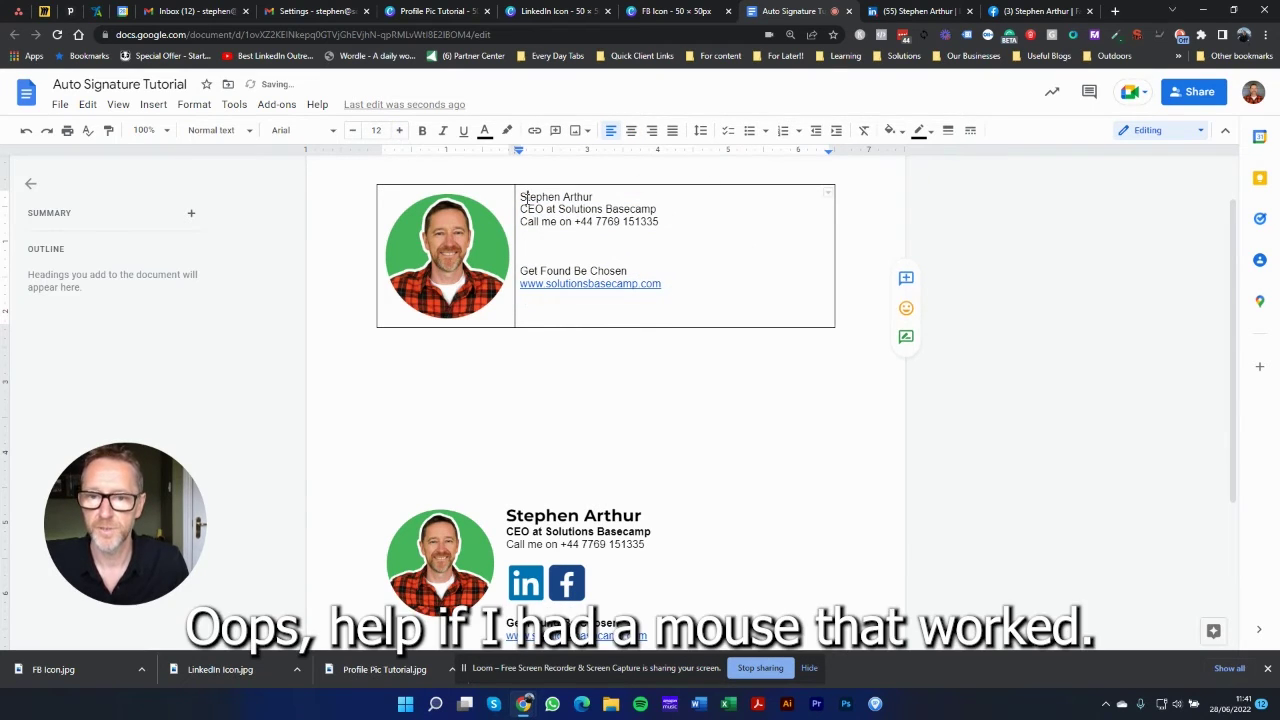
pyautogui.hotkey('ctrl', 'a')
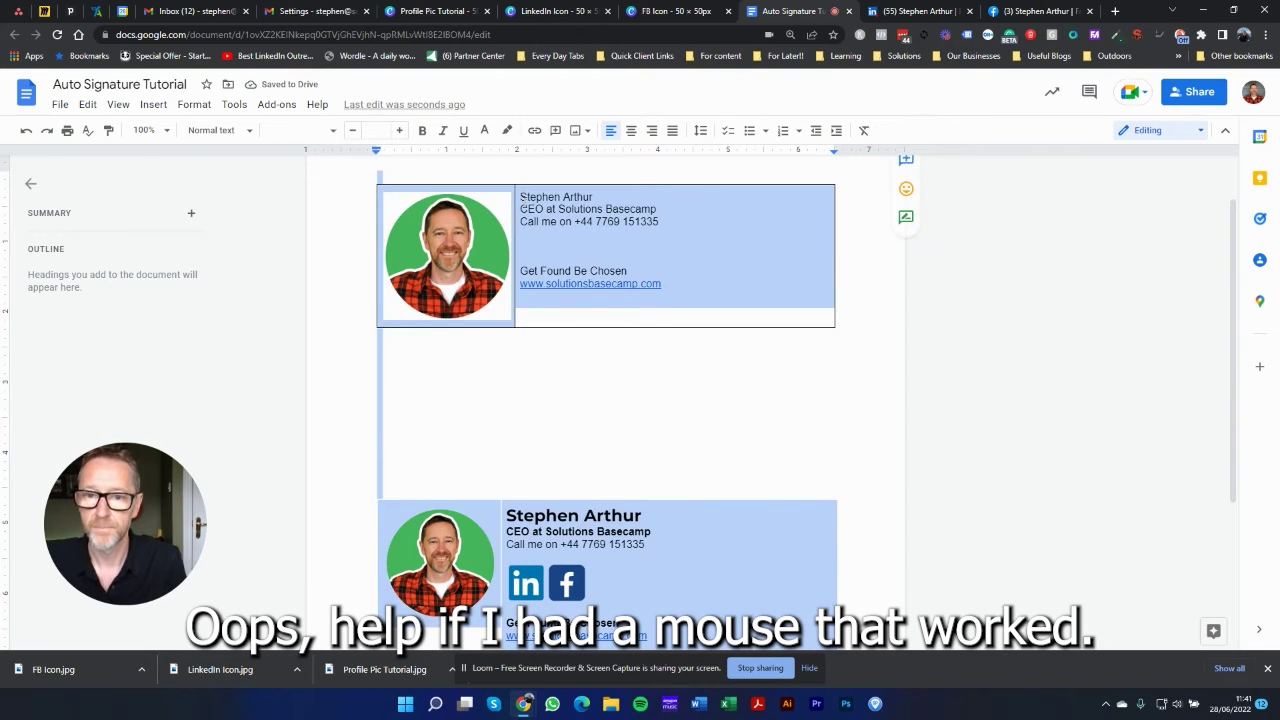
pyautogui.click(520, 197)
pyautogui.moveTo(520, 197); pyautogui.dragTo(667, 289)
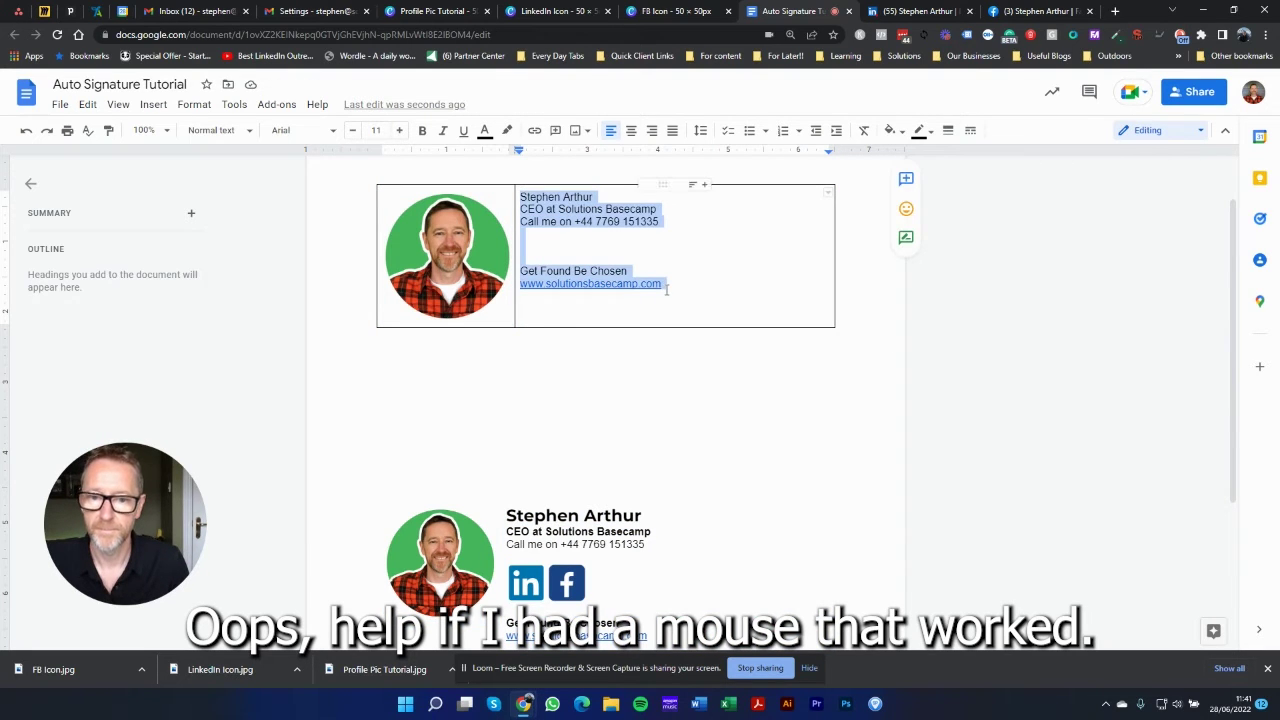
pyautogui.click(399, 131)
pyautogui.click(399, 131)
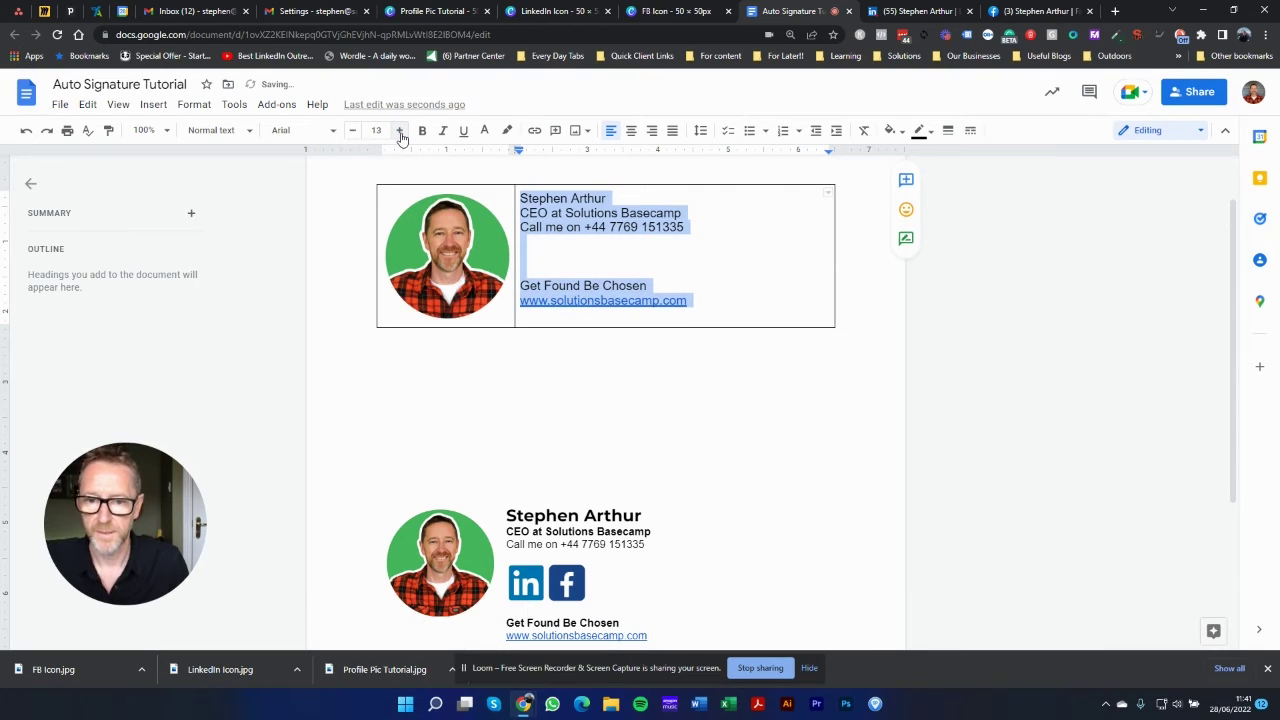
pyautogui.click(520, 198)
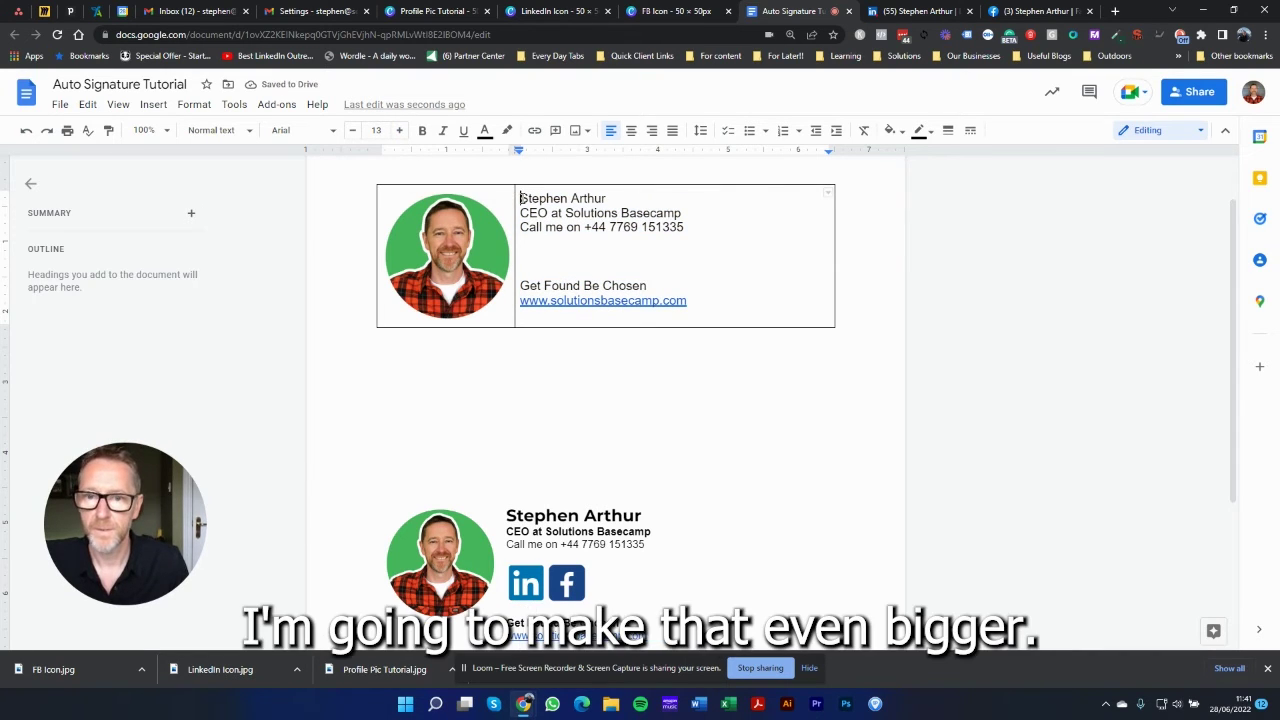
# Step: Make the name bold and enlarge it to 22 pt
pyautogui.moveTo(520, 198); pyautogui.dragTo(607, 198)
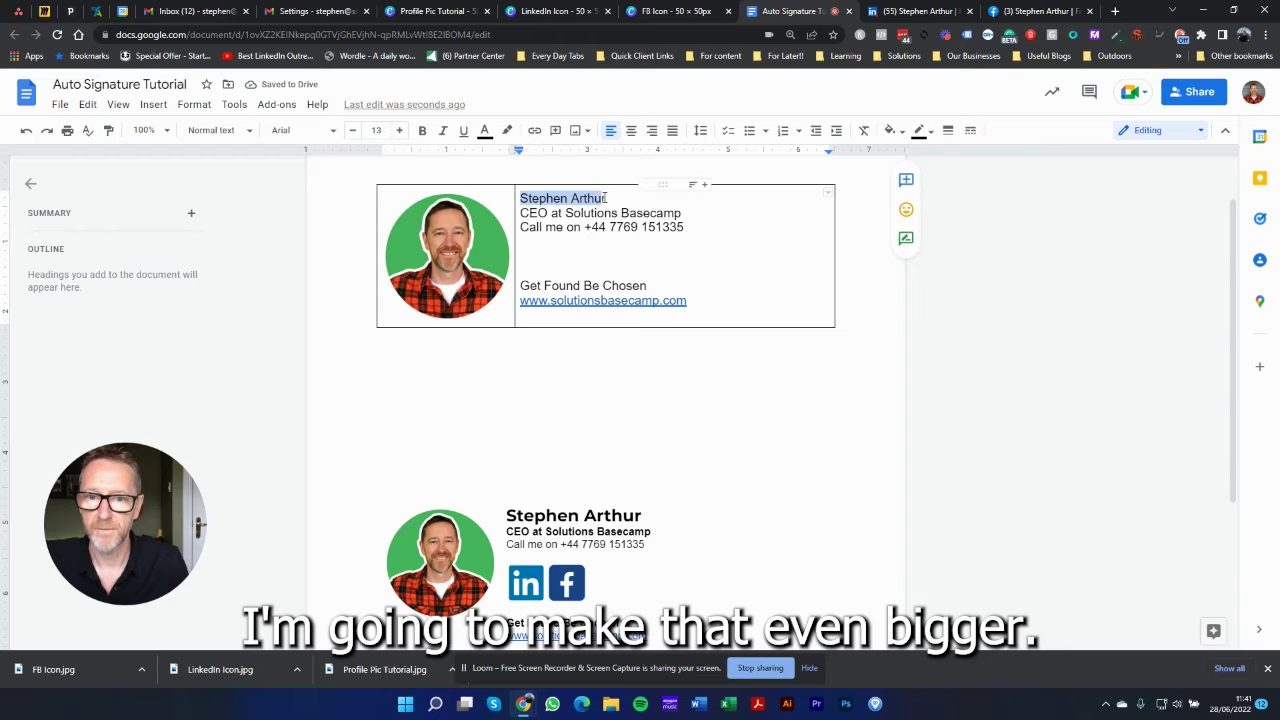
pyautogui.click(398, 131)
pyautogui.click(398, 131)
pyautogui.click(398, 131)
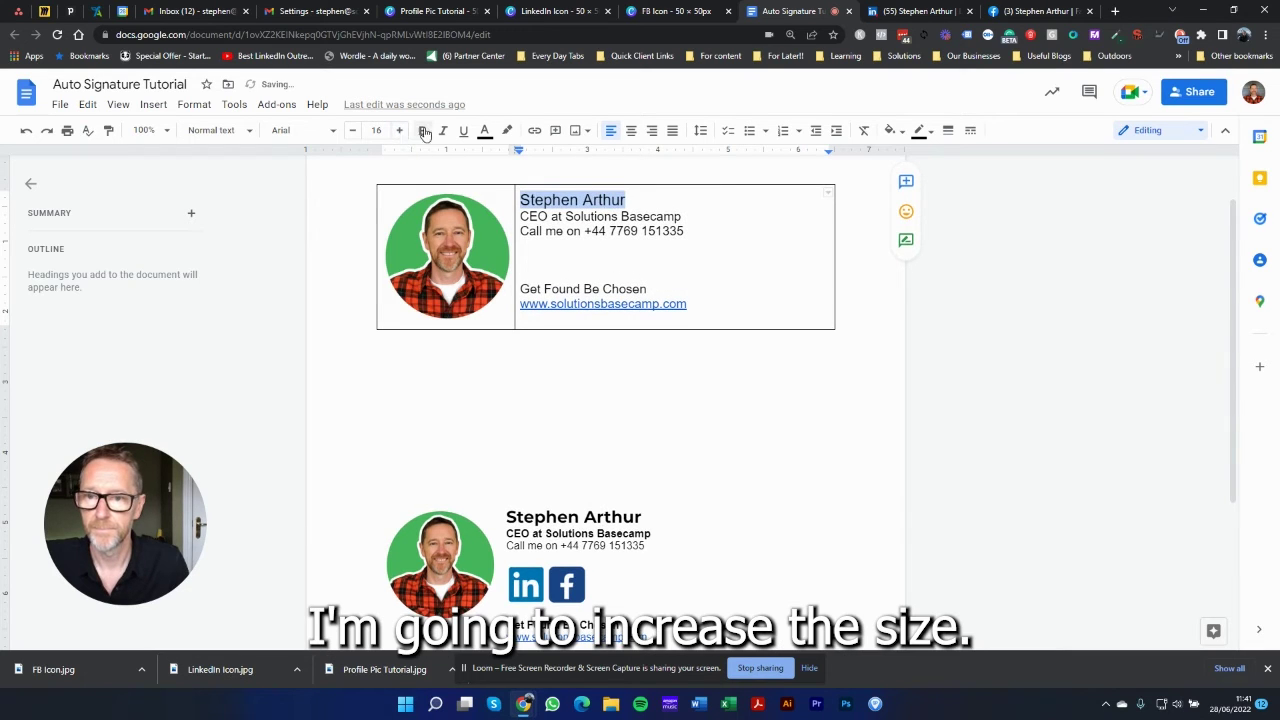
pyautogui.click(424, 131)
pyautogui.click(400, 131)
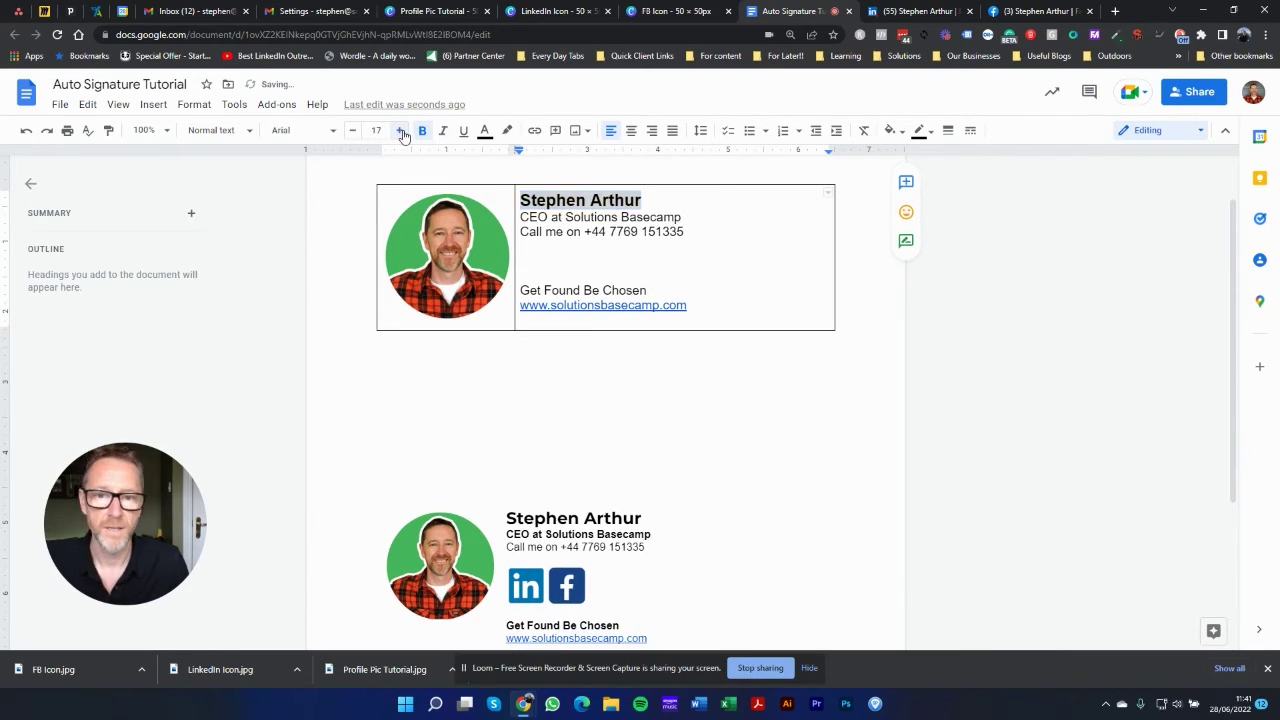
pyautogui.click(400, 131)
pyautogui.click(400, 131)
pyautogui.click(400, 131)
pyautogui.click(400, 131)
pyautogui.click(400, 131)
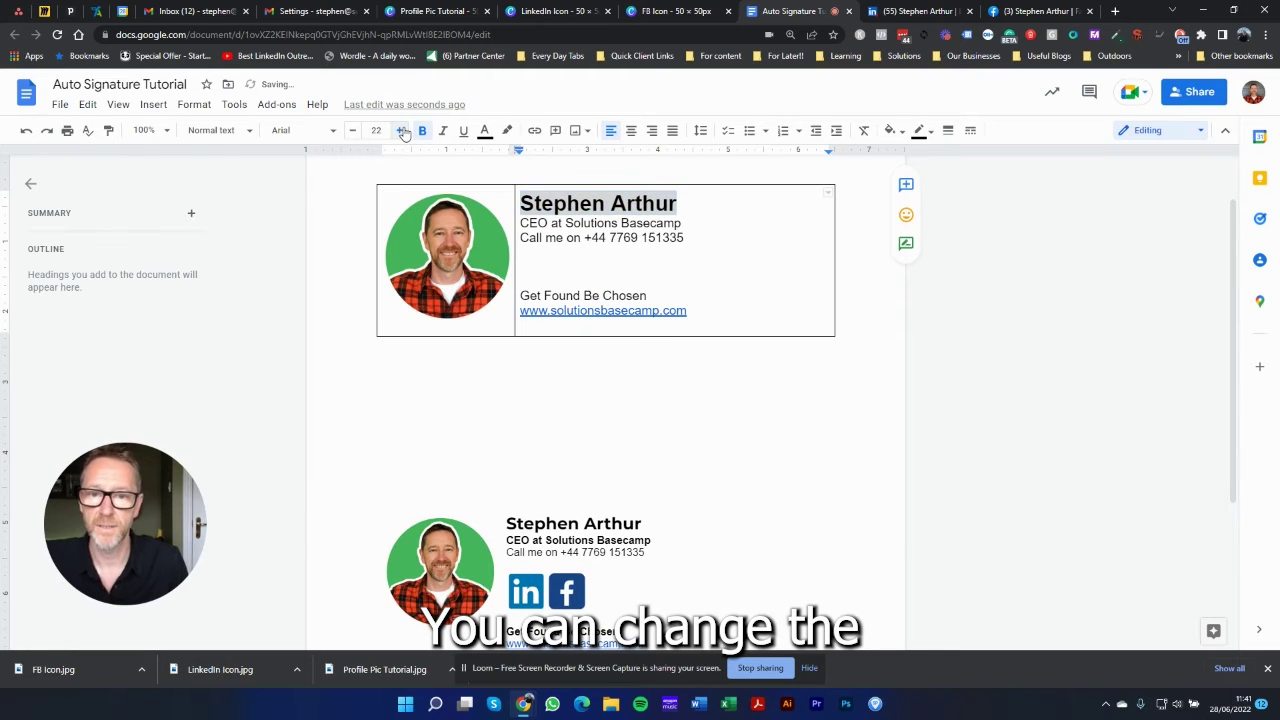
pyautogui.click(400, 131)
pyautogui.click(522, 238)
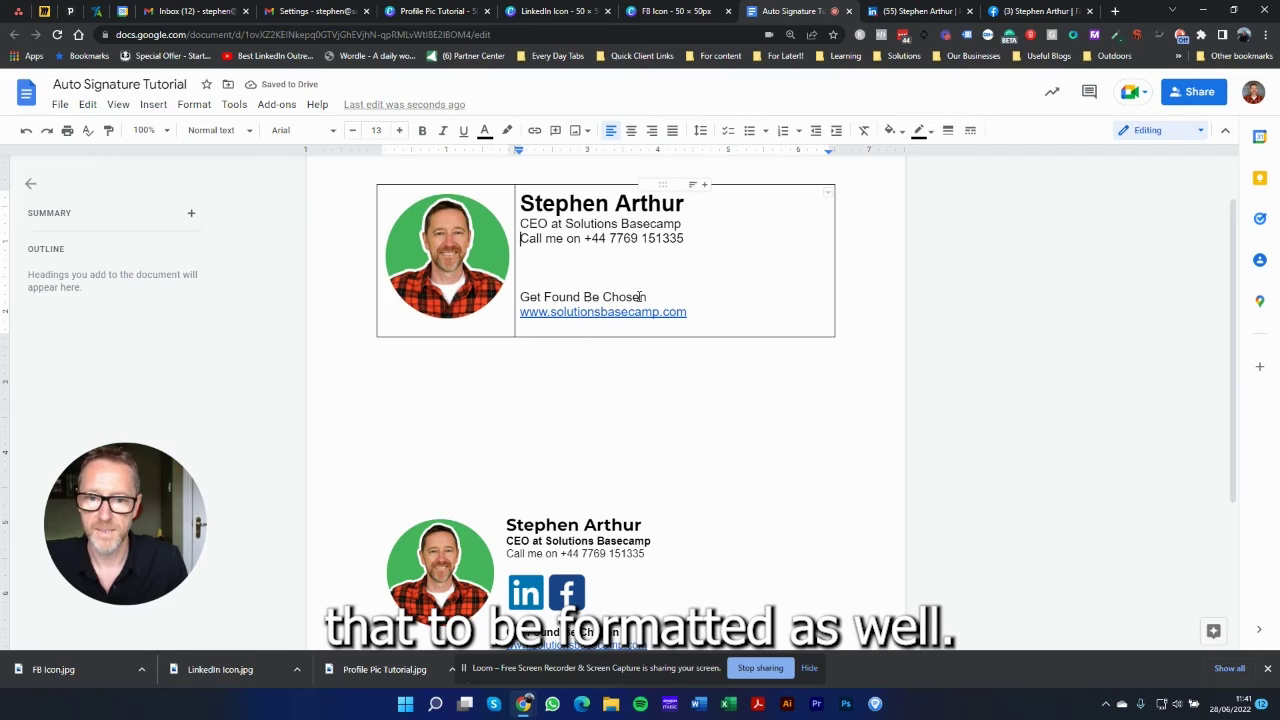
# Step: Make the tagline 'Get Found Be Chosen' bold at size 16
pyautogui.moveTo(661, 302); pyautogui.dragTo(522, 297)
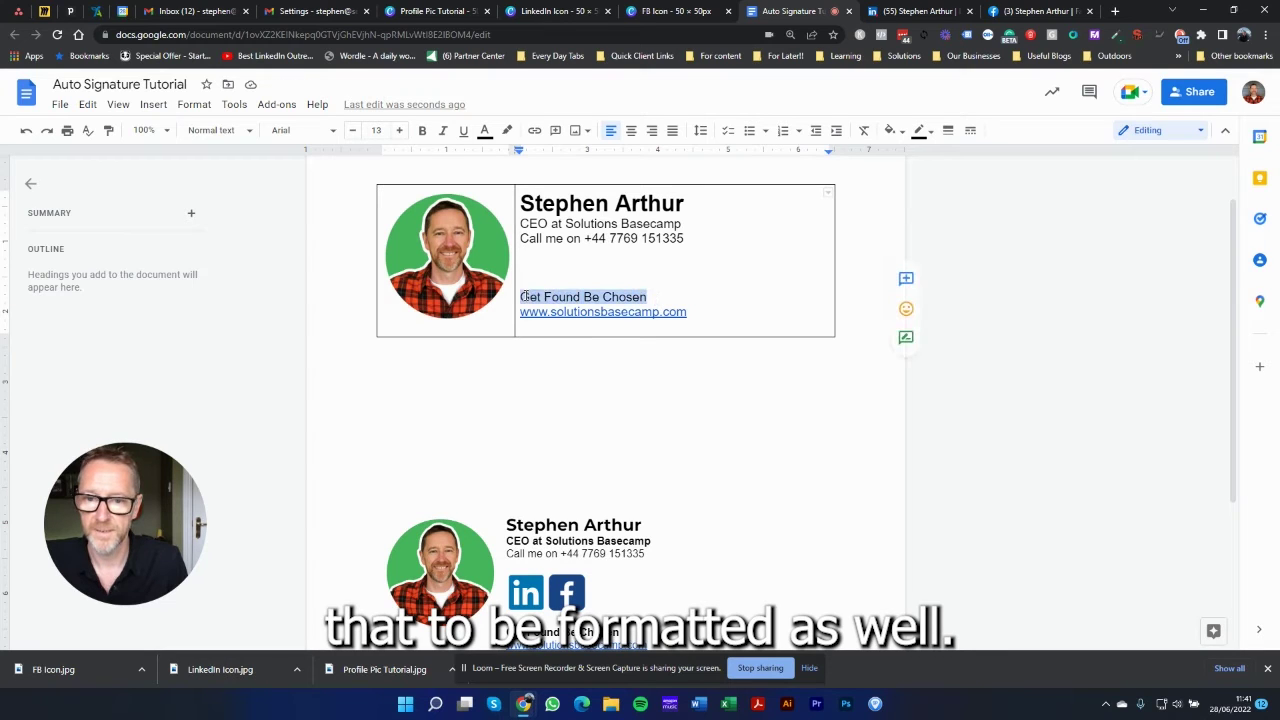
pyautogui.click(422, 131)
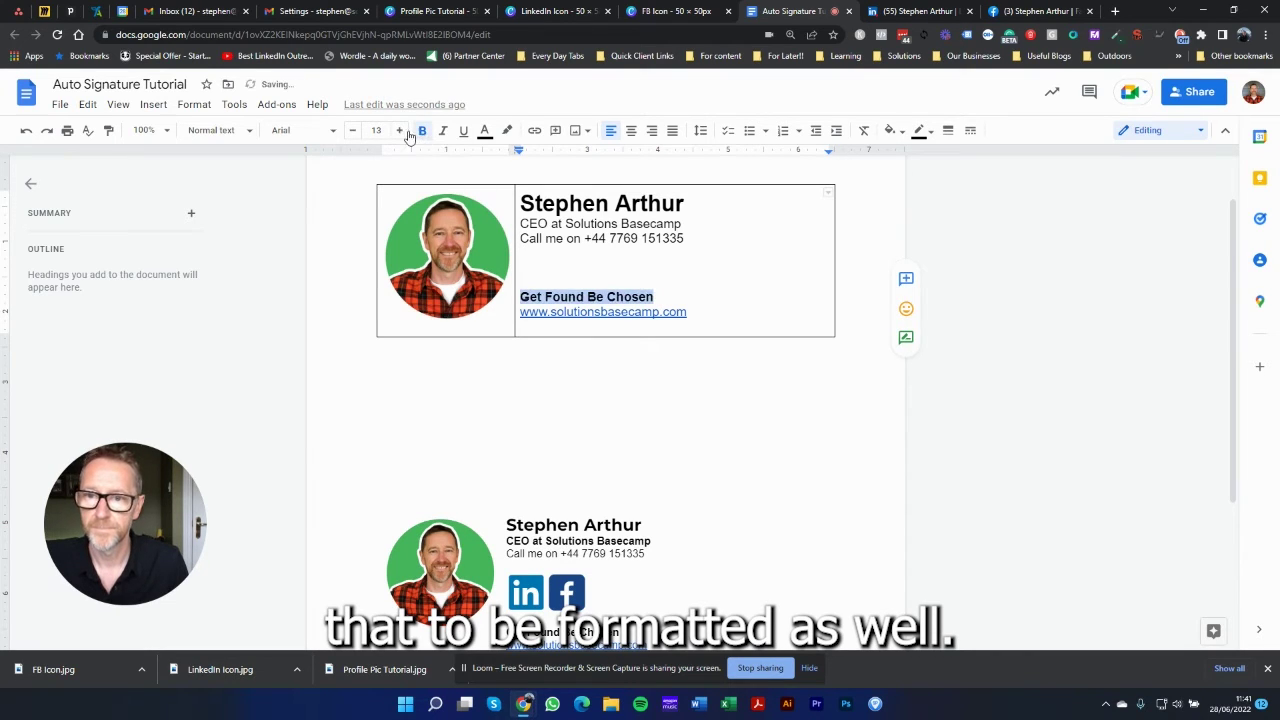
pyautogui.click(399, 131)
pyautogui.click(399, 131)
pyautogui.click(399, 131)
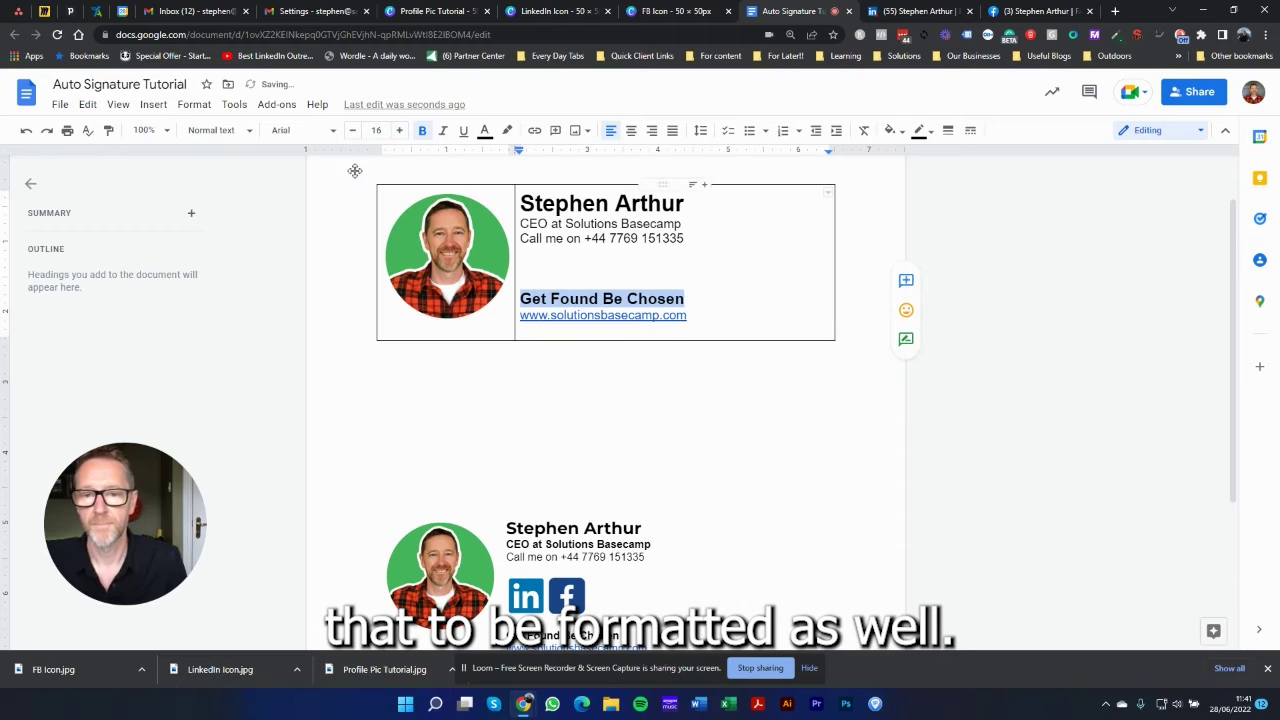
pyautogui.click(535, 260)
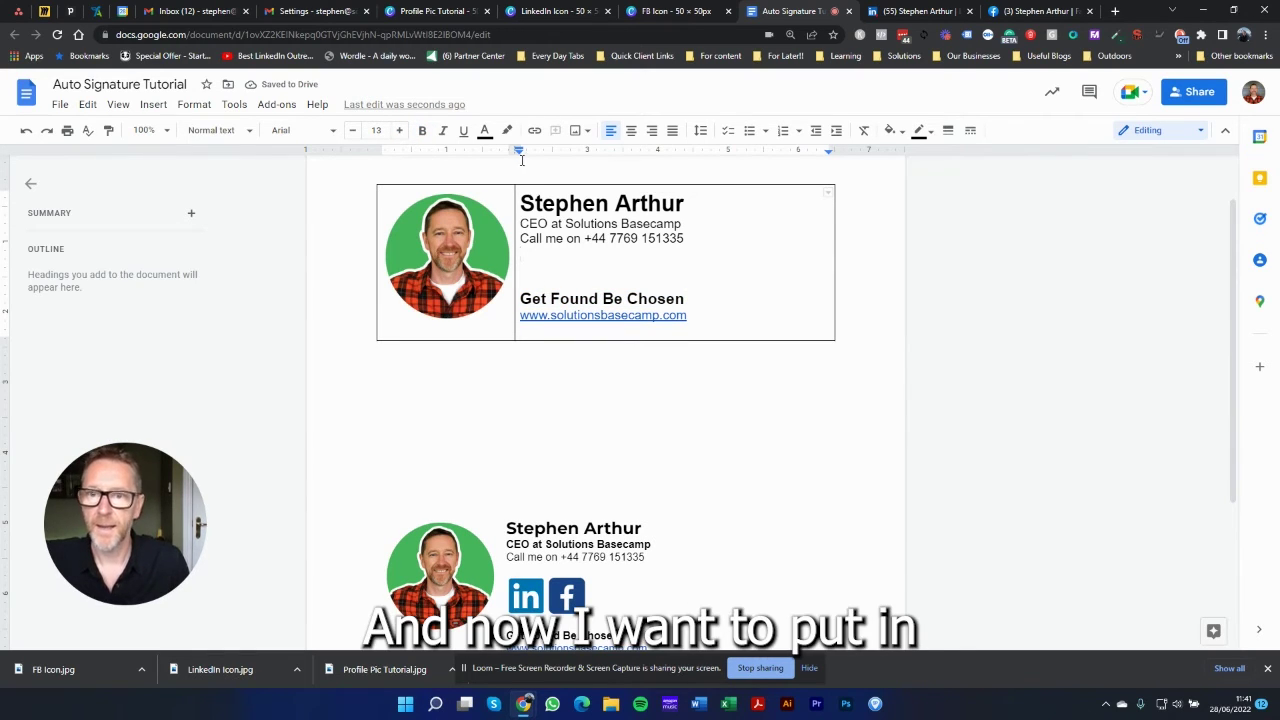
# Step: Upload the LinkedIn Icon and FB Icon images side by side below the phone number
pyautogui.click(153, 105)
pyautogui.moveTo(168, 137)
pyautogui.click(348, 138)
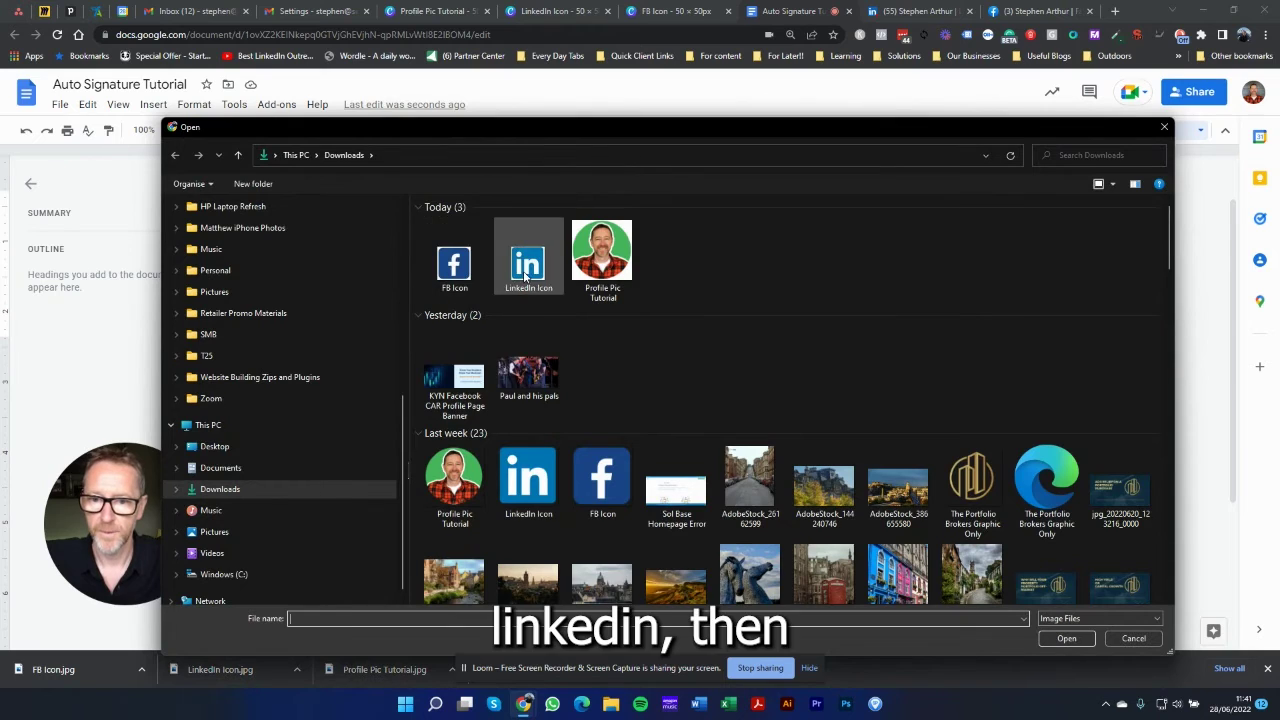
pyautogui.doubleClick(526, 265)
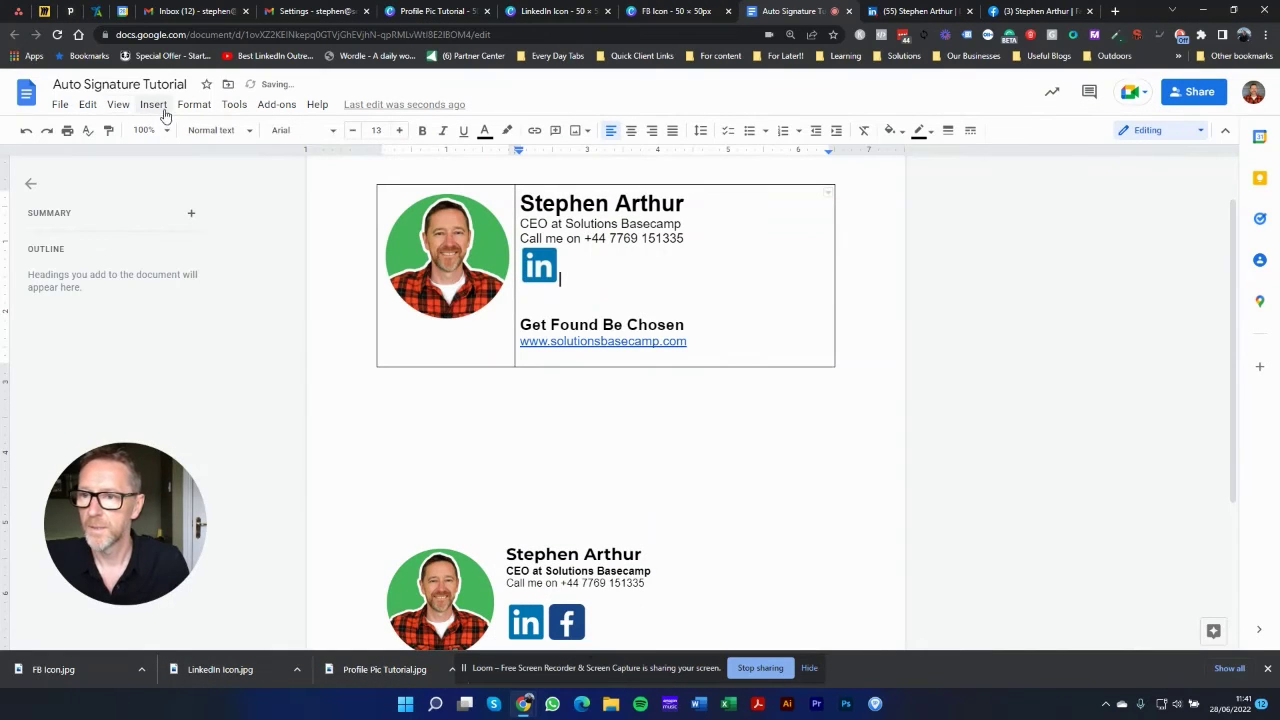
pyautogui.click(152, 105)
pyautogui.moveTo(174, 138)
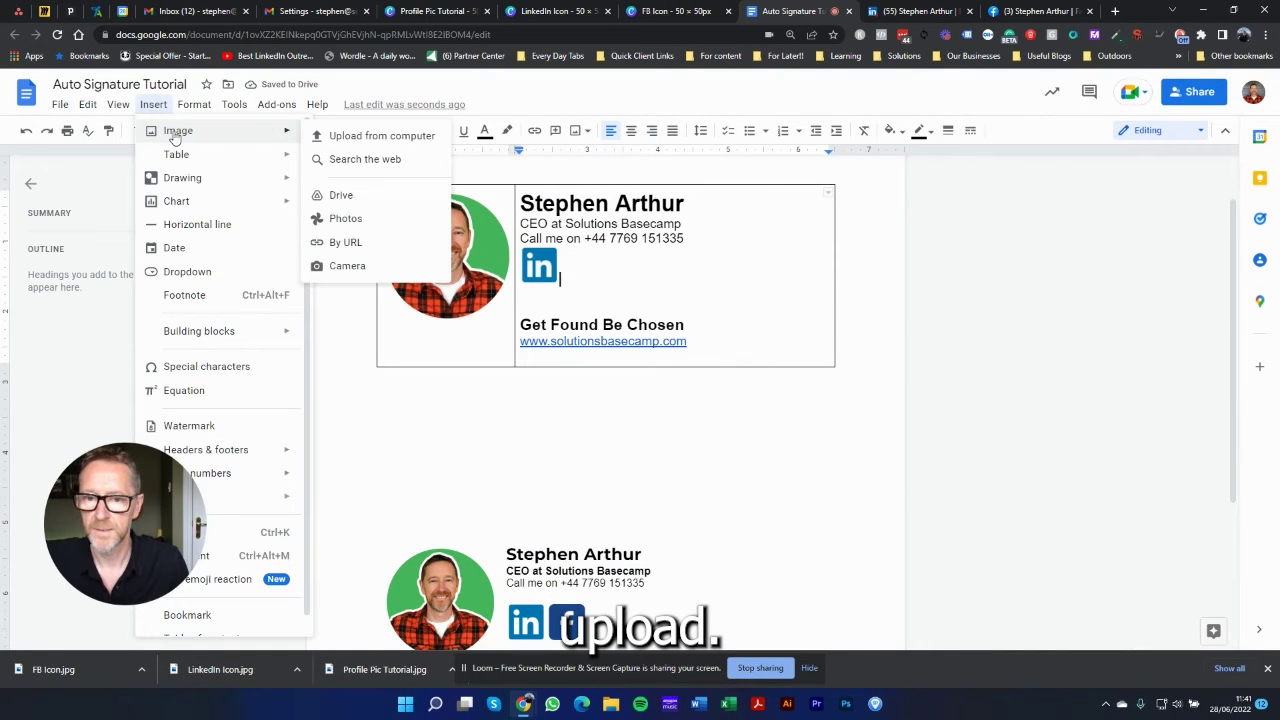
pyautogui.click(333, 136)
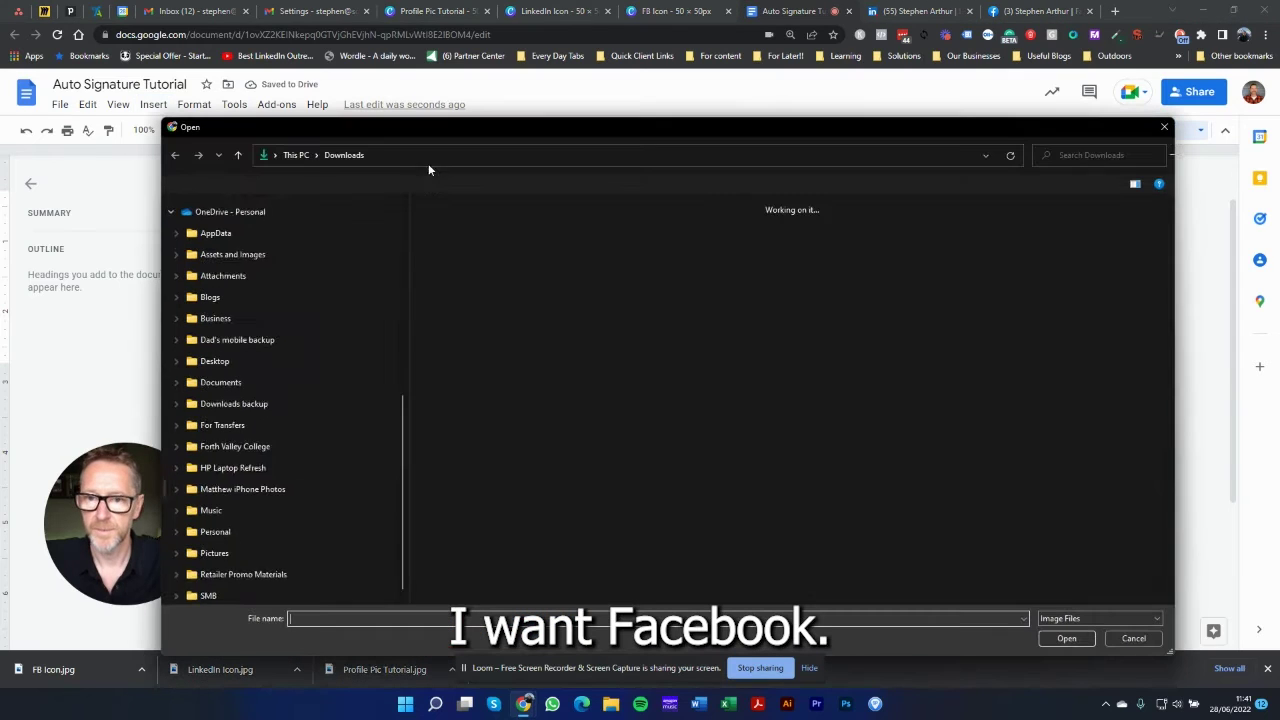
pyautogui.doubleClick(455, 258)
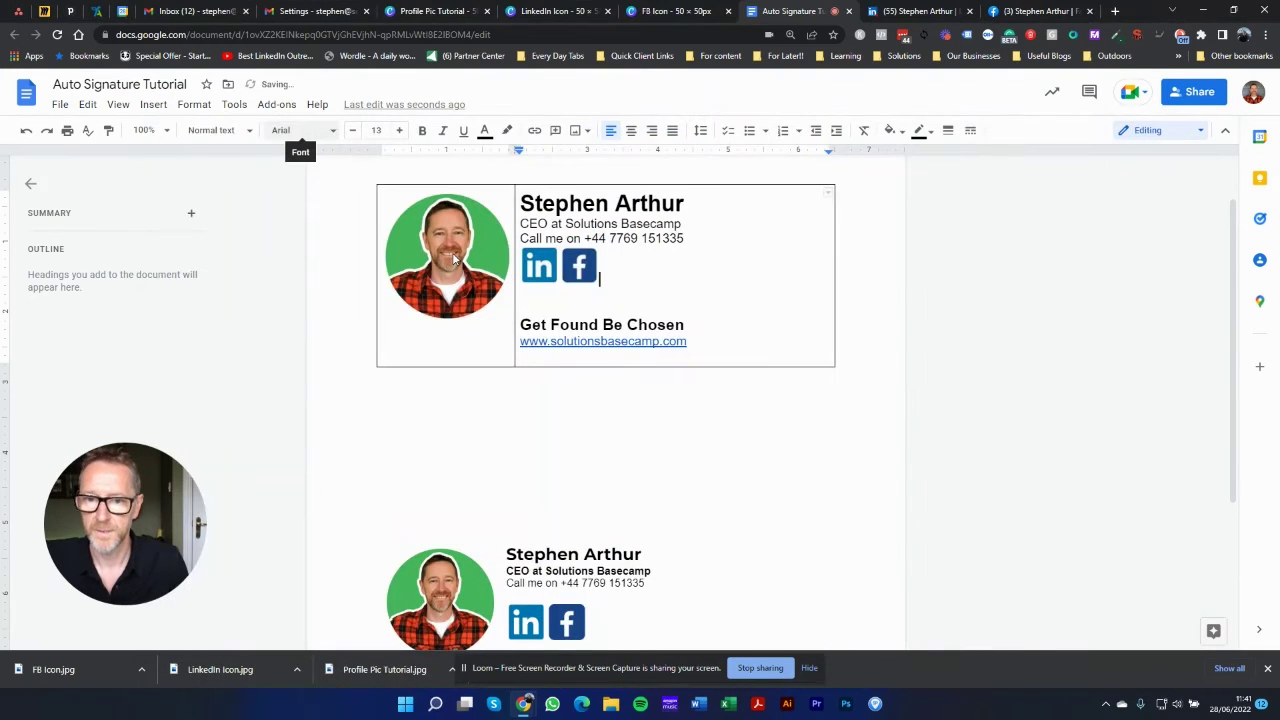
pyautogui.click(538, 258)
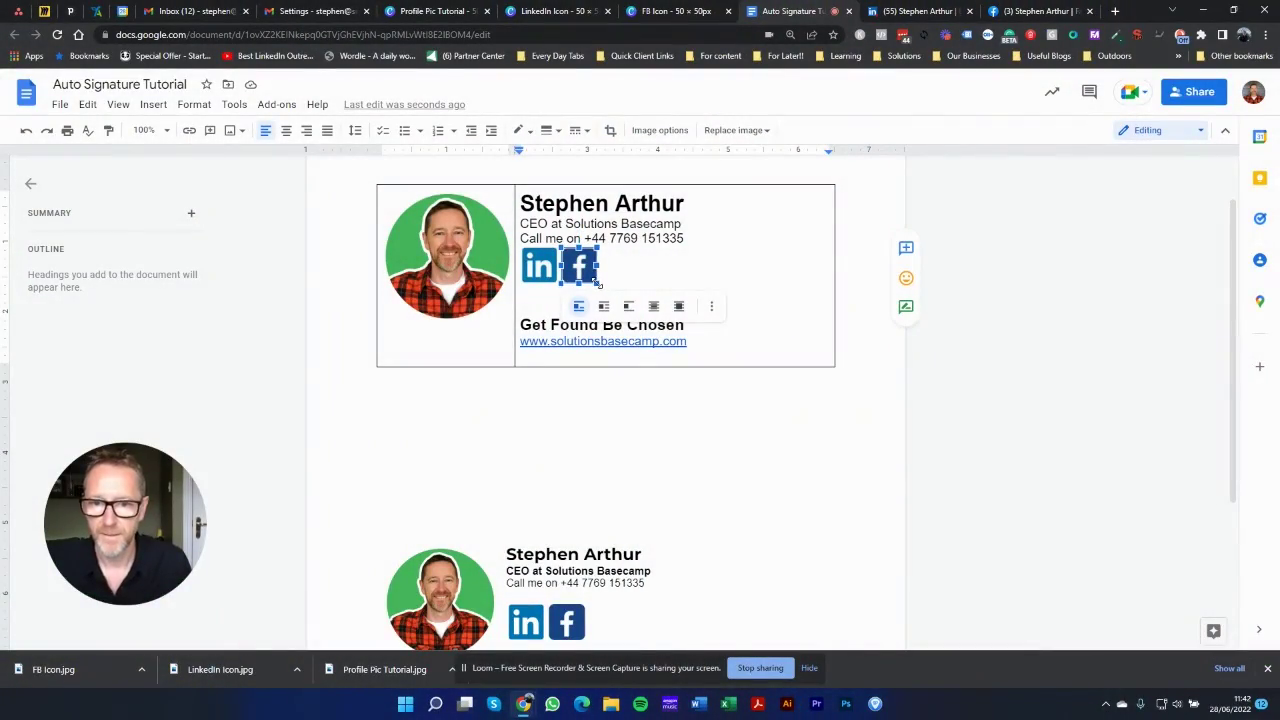
# Step: Delete the blank lines so the tagline sits directly under the social icons
pyautogui.click(646, 278)
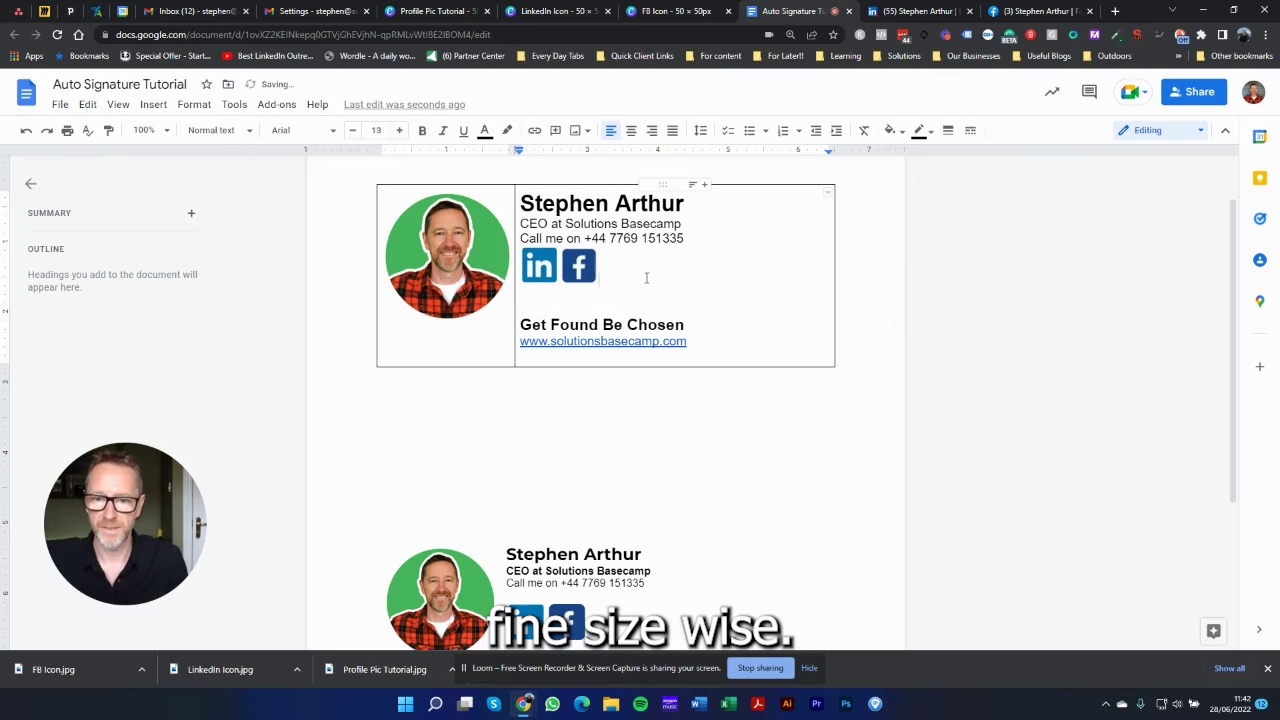
pyautogui.click(579, 266)
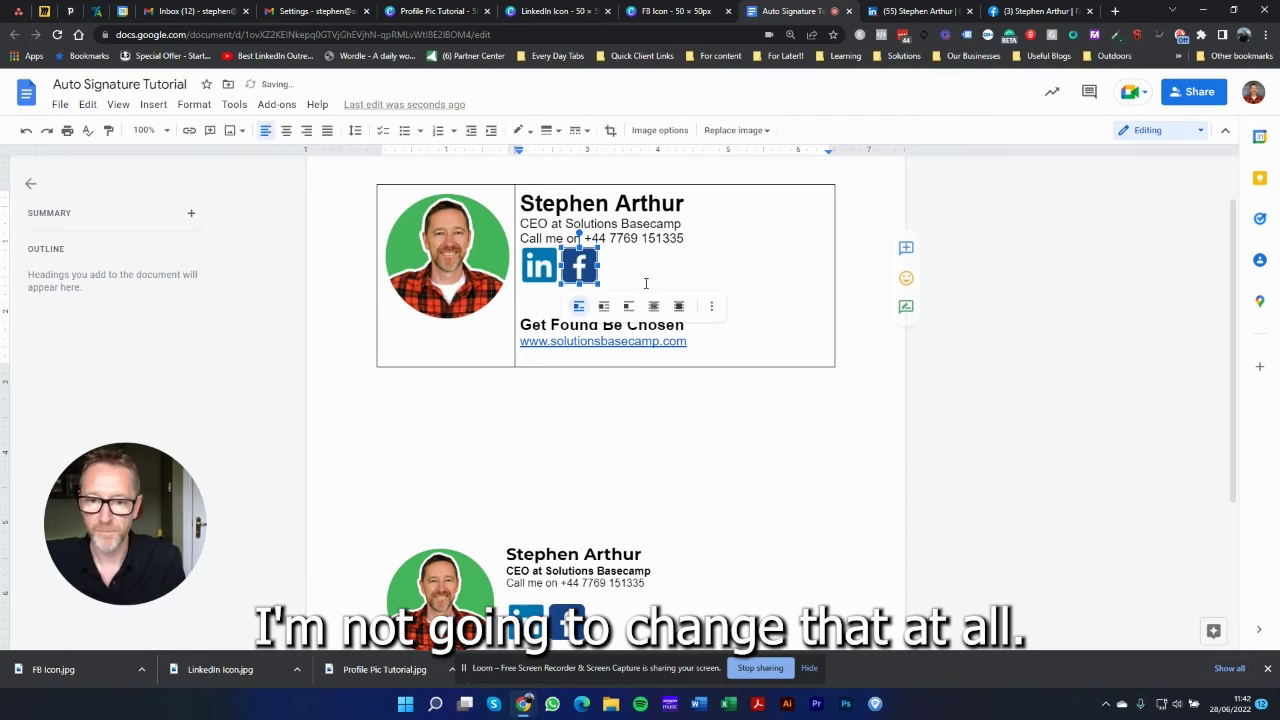
pyautogui.click(530, 306)
pyautogui.press('Delete')
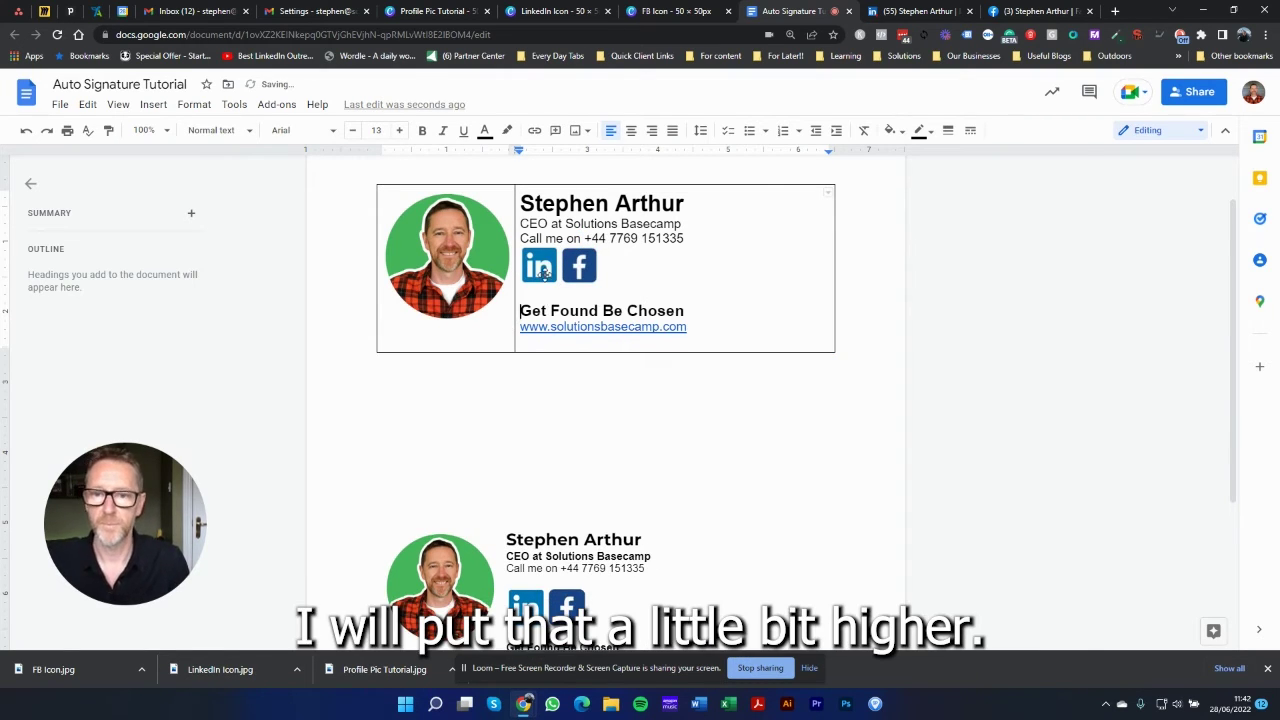
pyautogui.press('BackSpace')
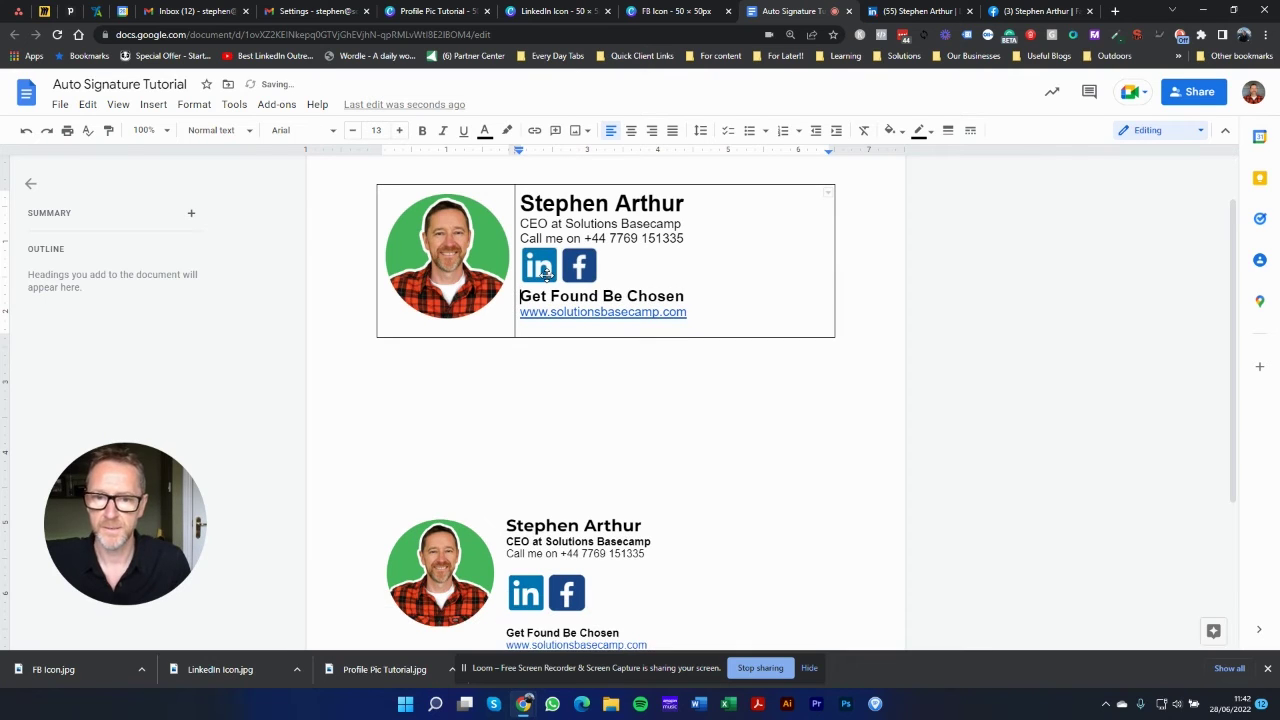
pyautogui.click(543, 268)
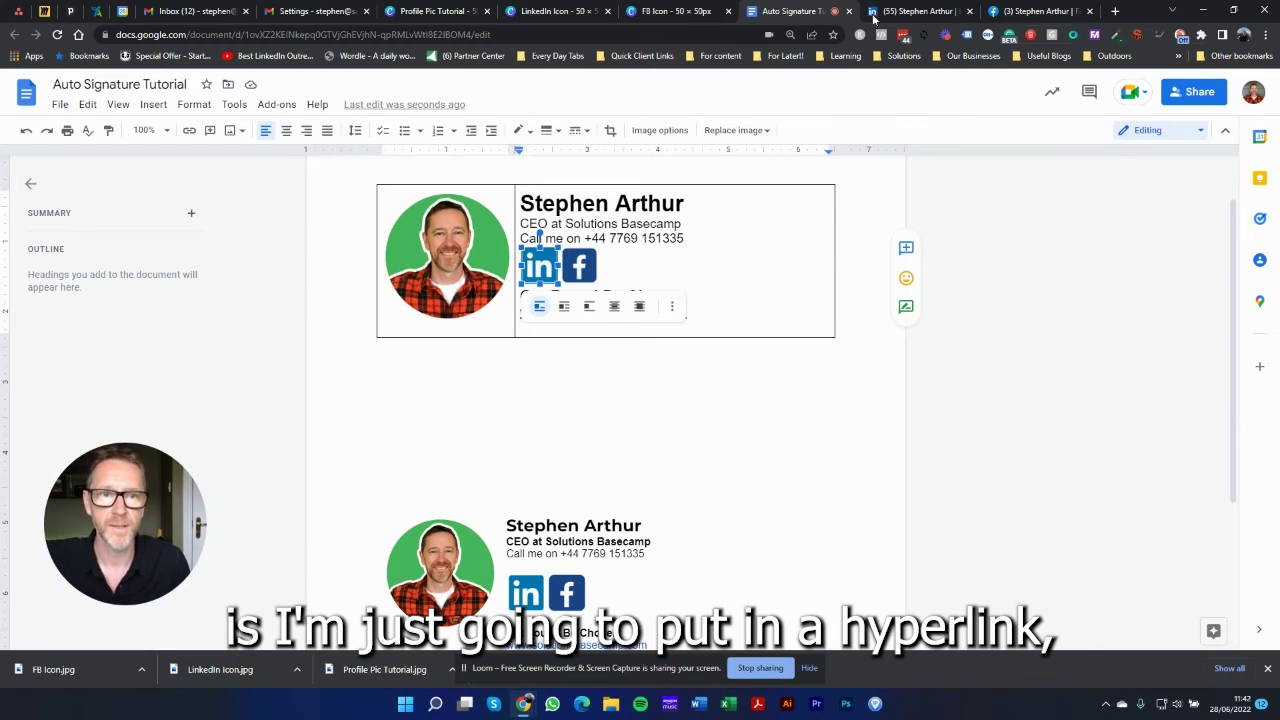
# Step: Link the LinkedIn icon to the LinkedIn profile URL copied from its tab
pyautogui.click(880, 12)
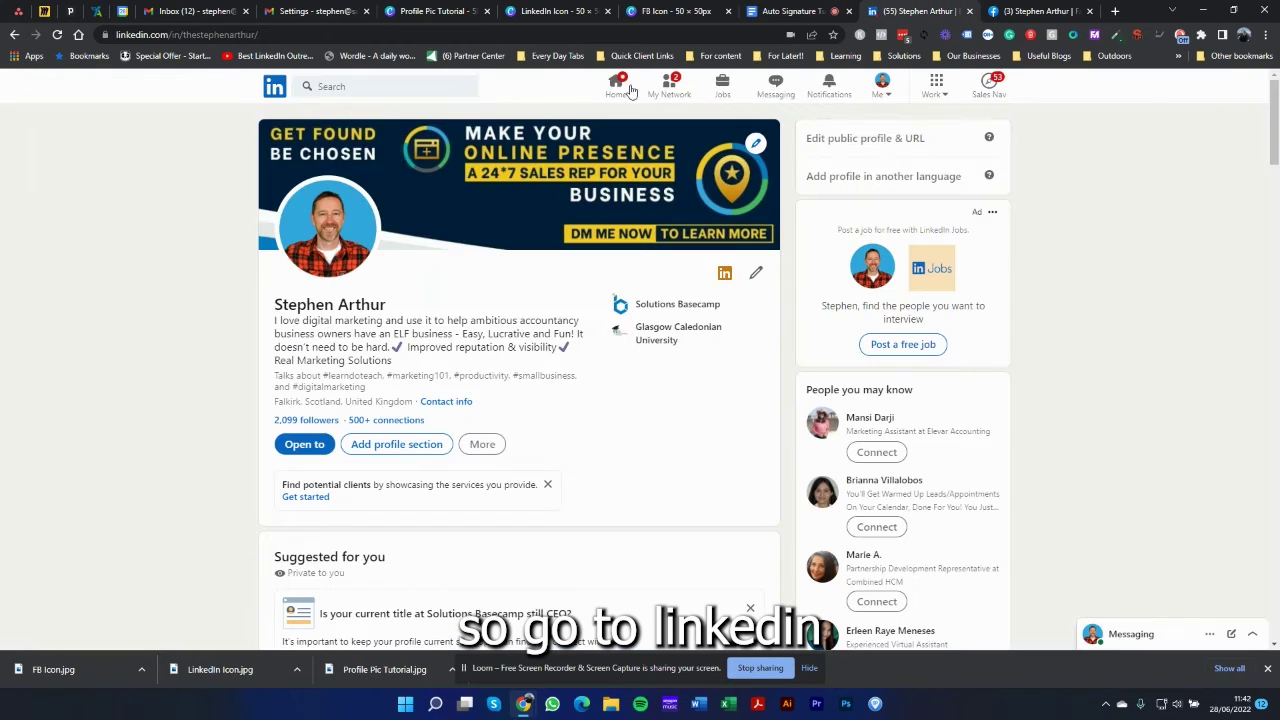
pyautogui.click(246, 34)
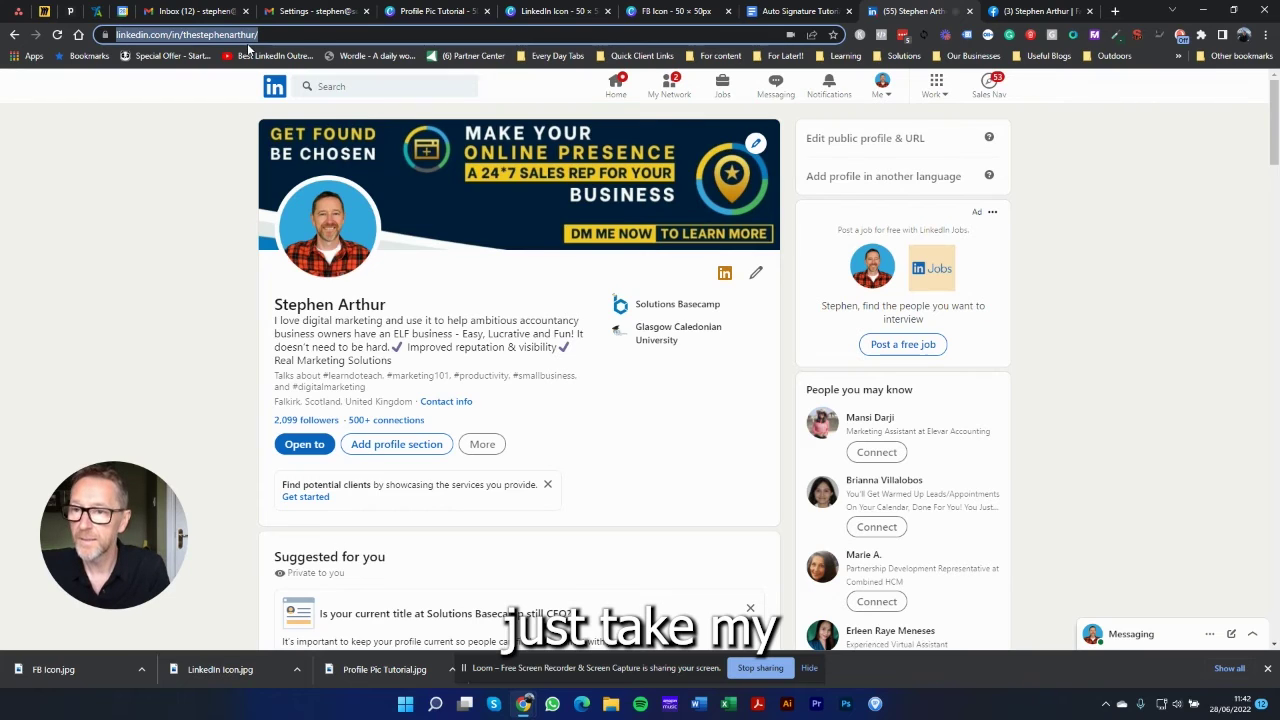
pyautogui.rightClick(245, 38)
pyautogui.click(289, 133)
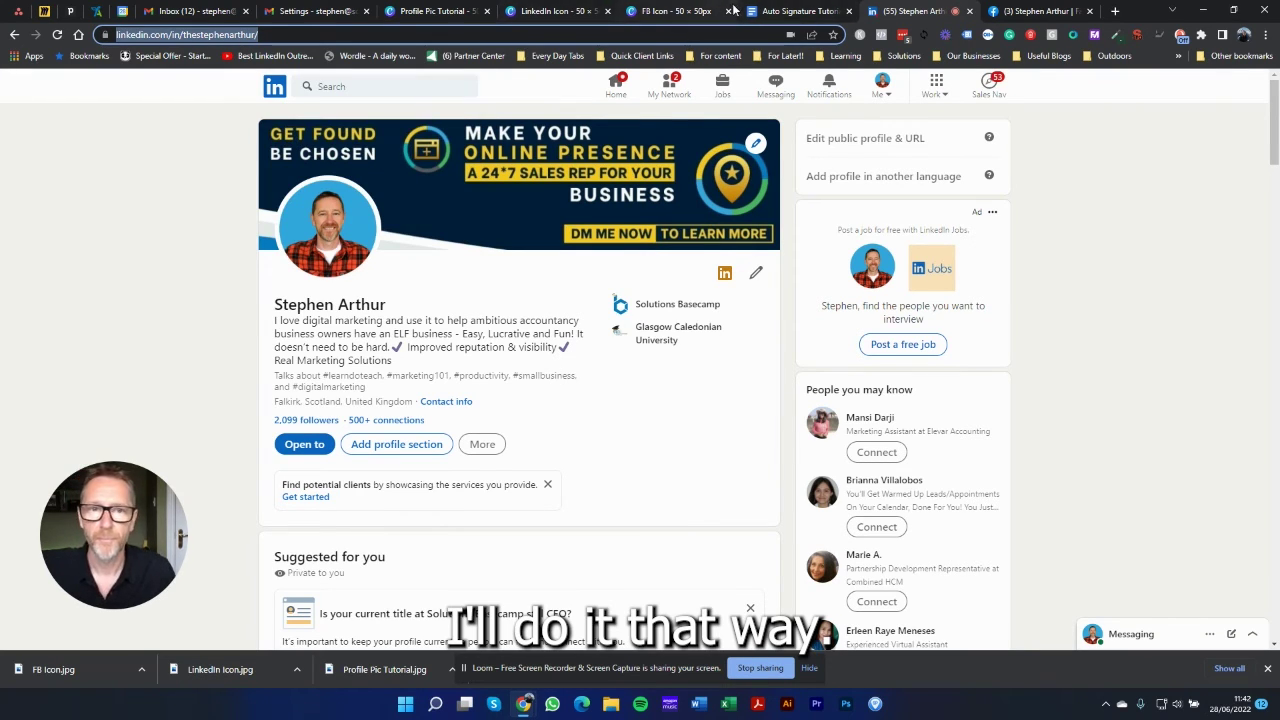
pyautogui.click(790, 11)
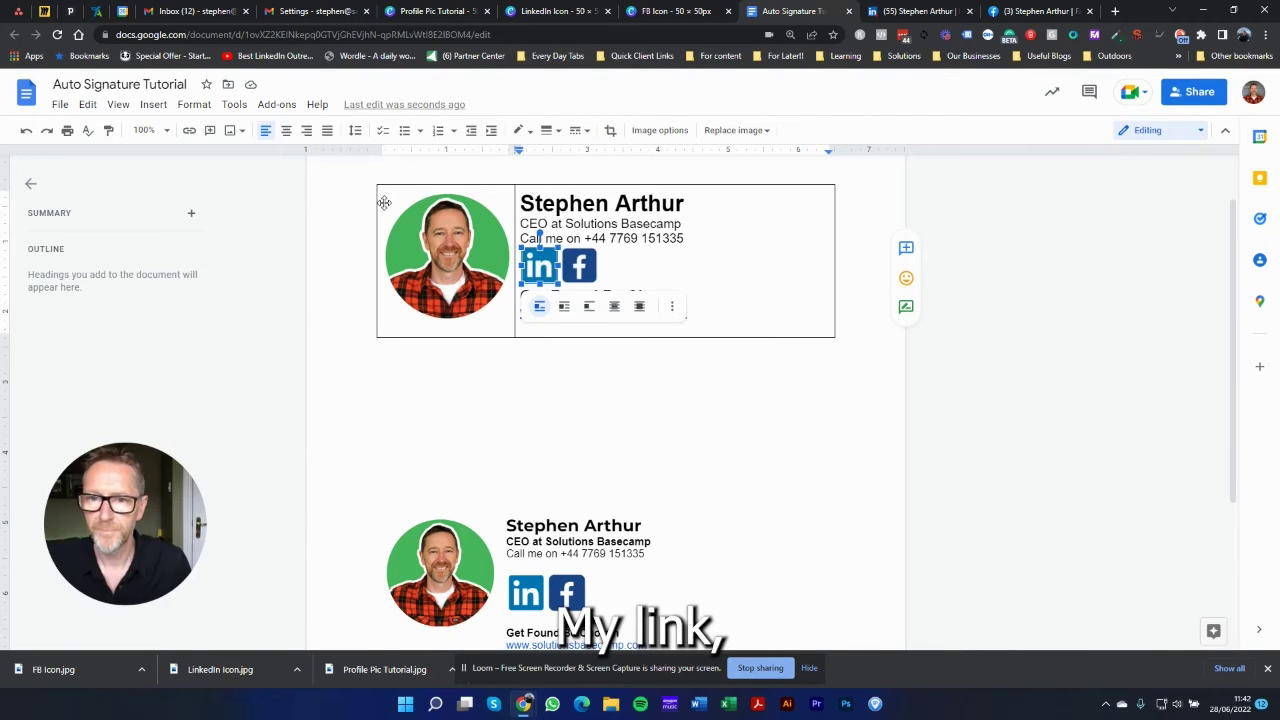
pyautogui.click(189, 130)
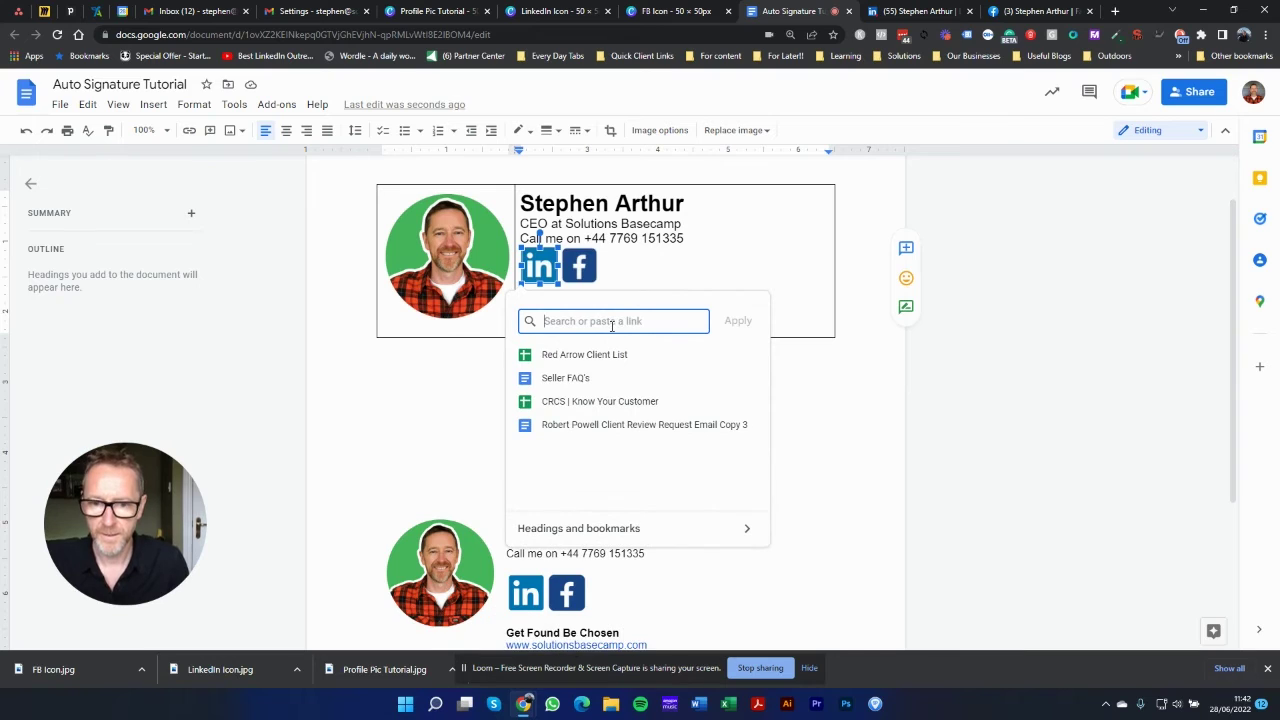
pyautogui.hotkey('ctrl', 'v')
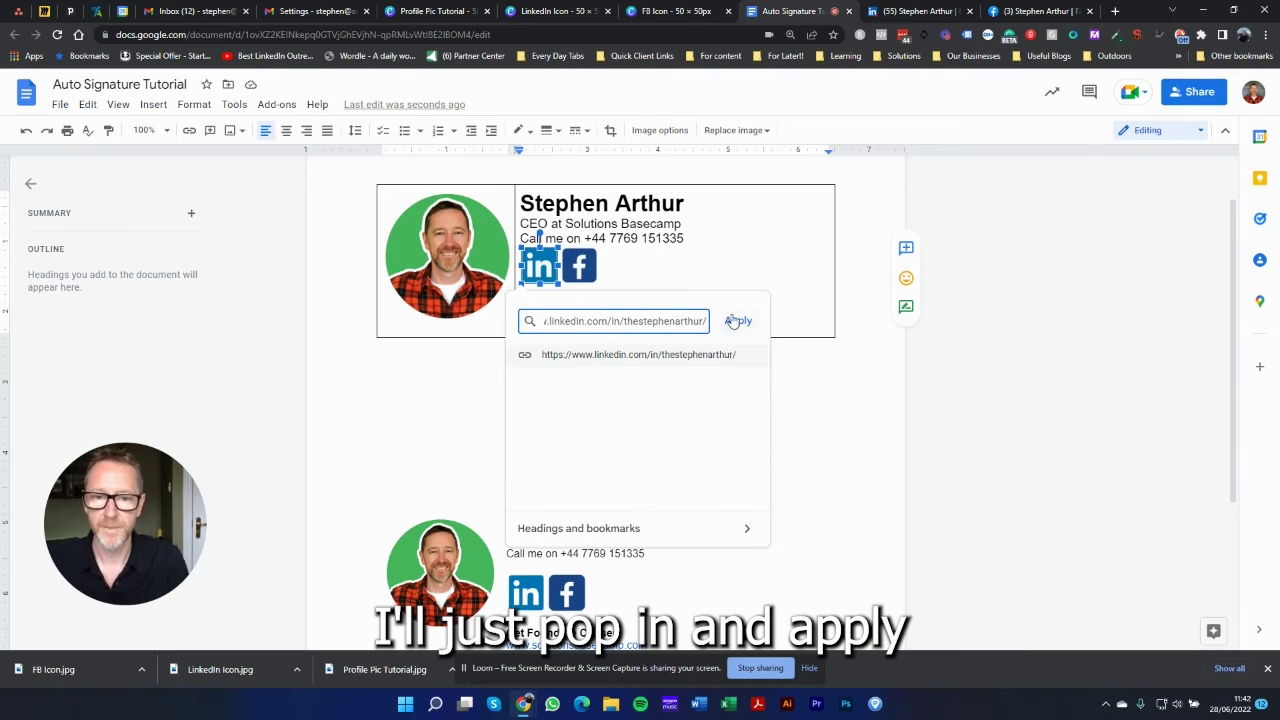
pyautogui.click(745, 324)
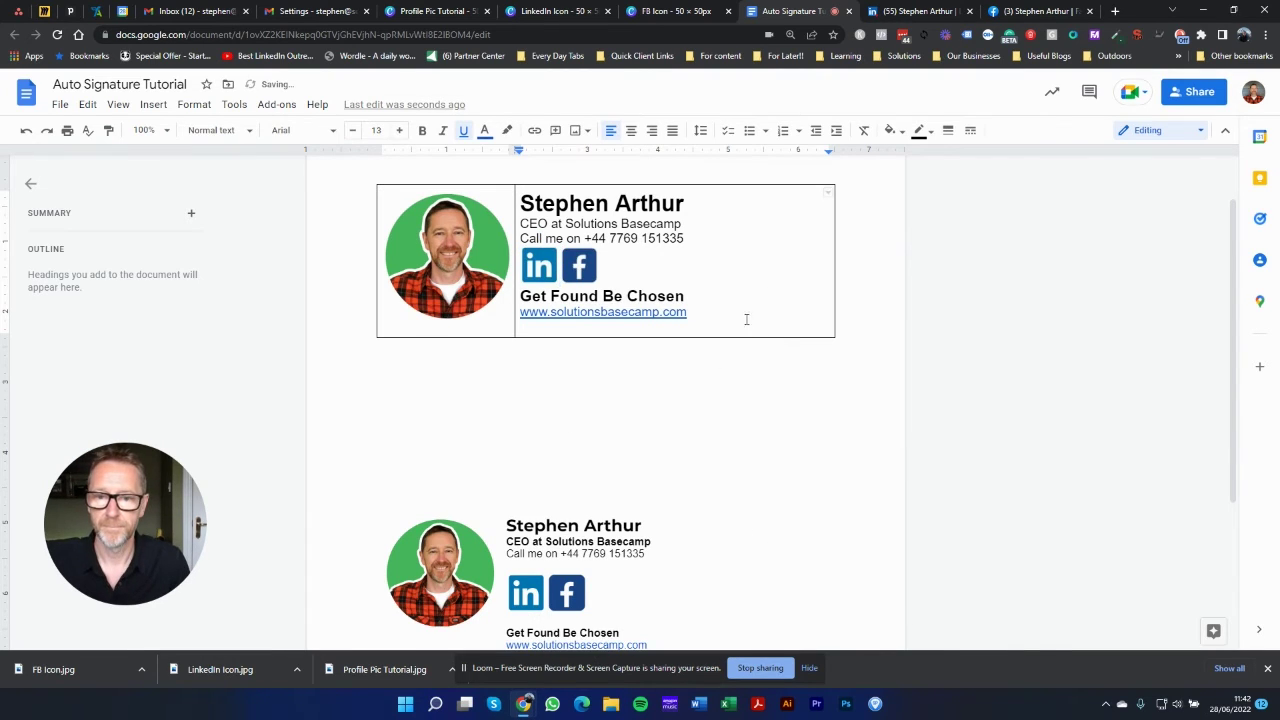
# Step: Link the Facebook icon to the Facebook page URL copied from its tab
pyautogui.click(580, 268)
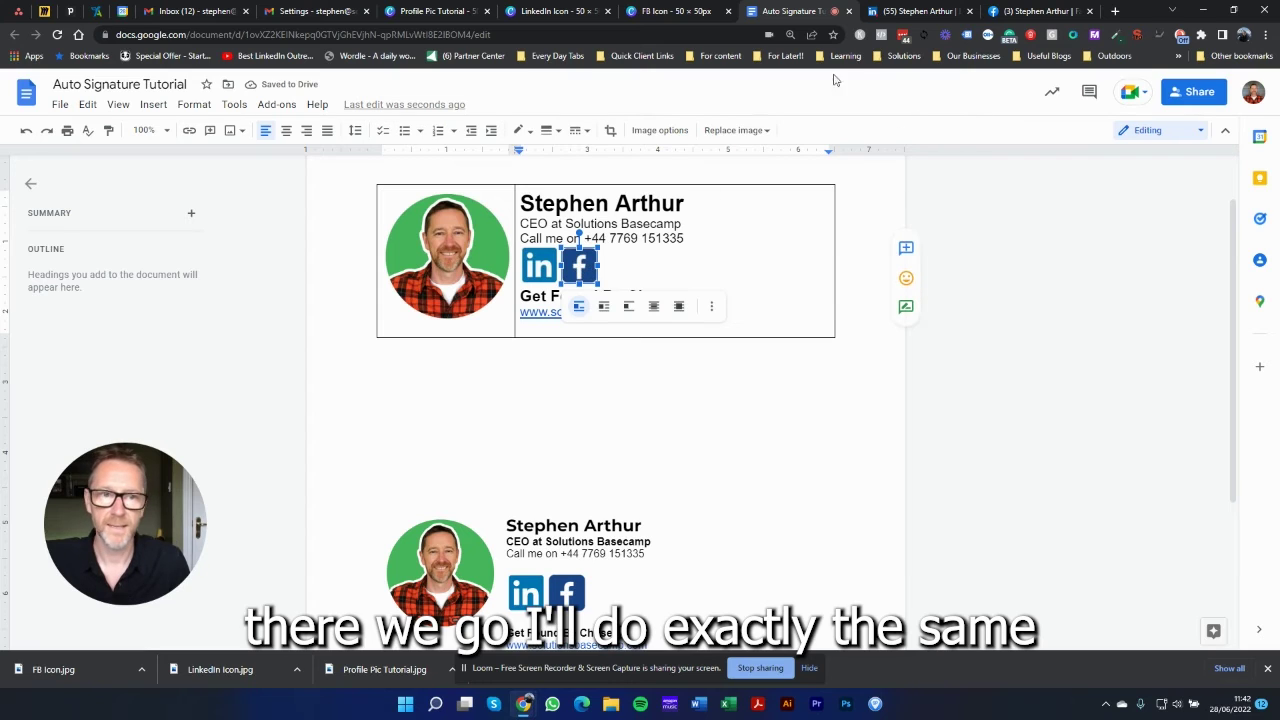
pyautogui.click(1030, 12)
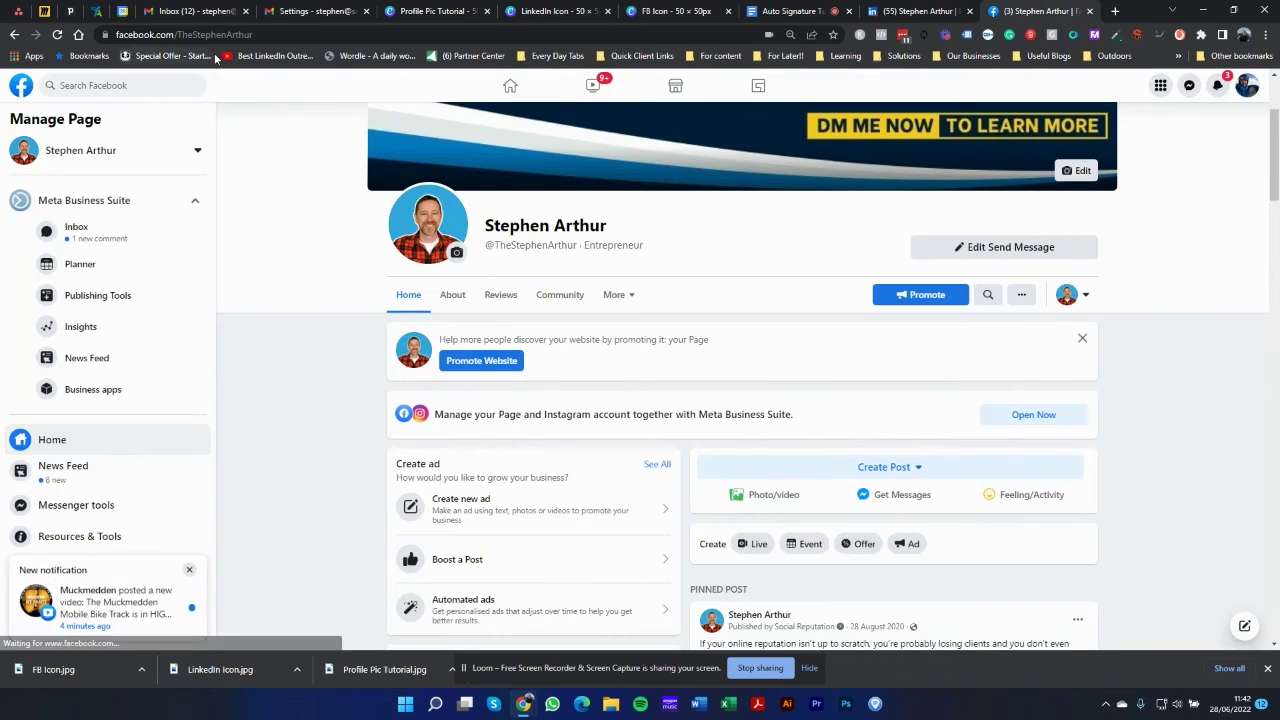
pyautogui.click(285, 34)
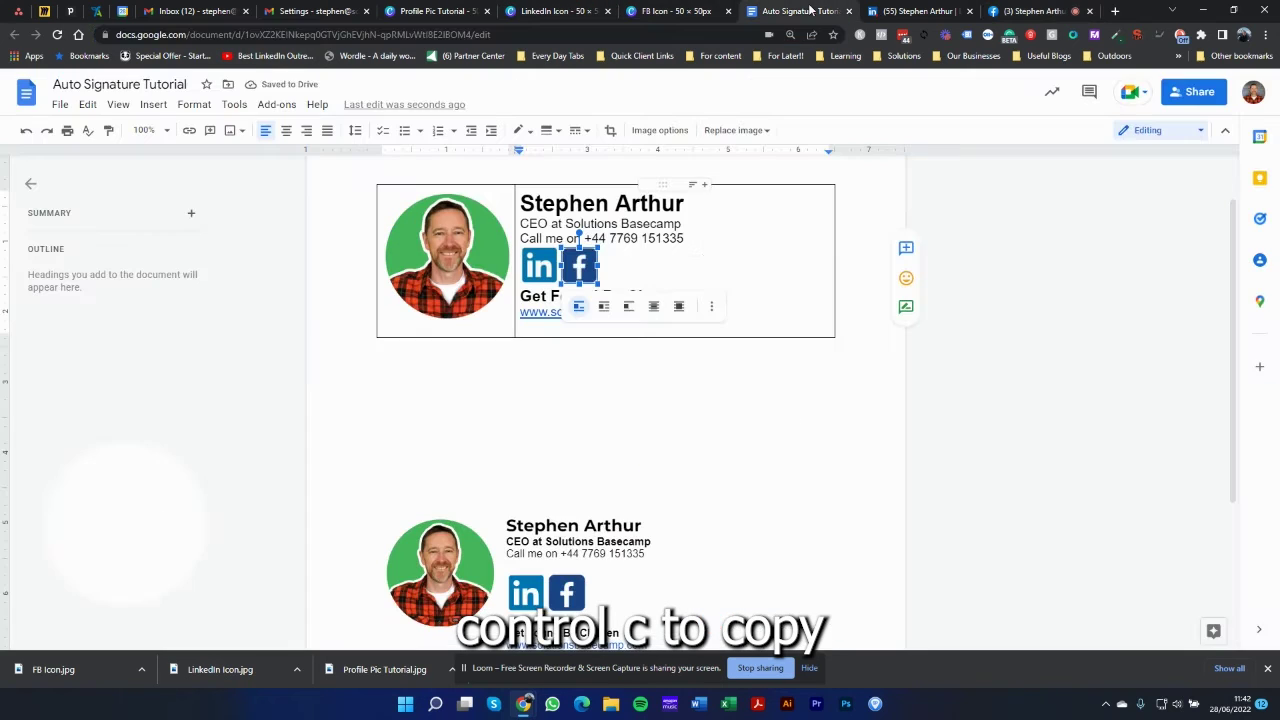
pyautogui.click(812, 11)
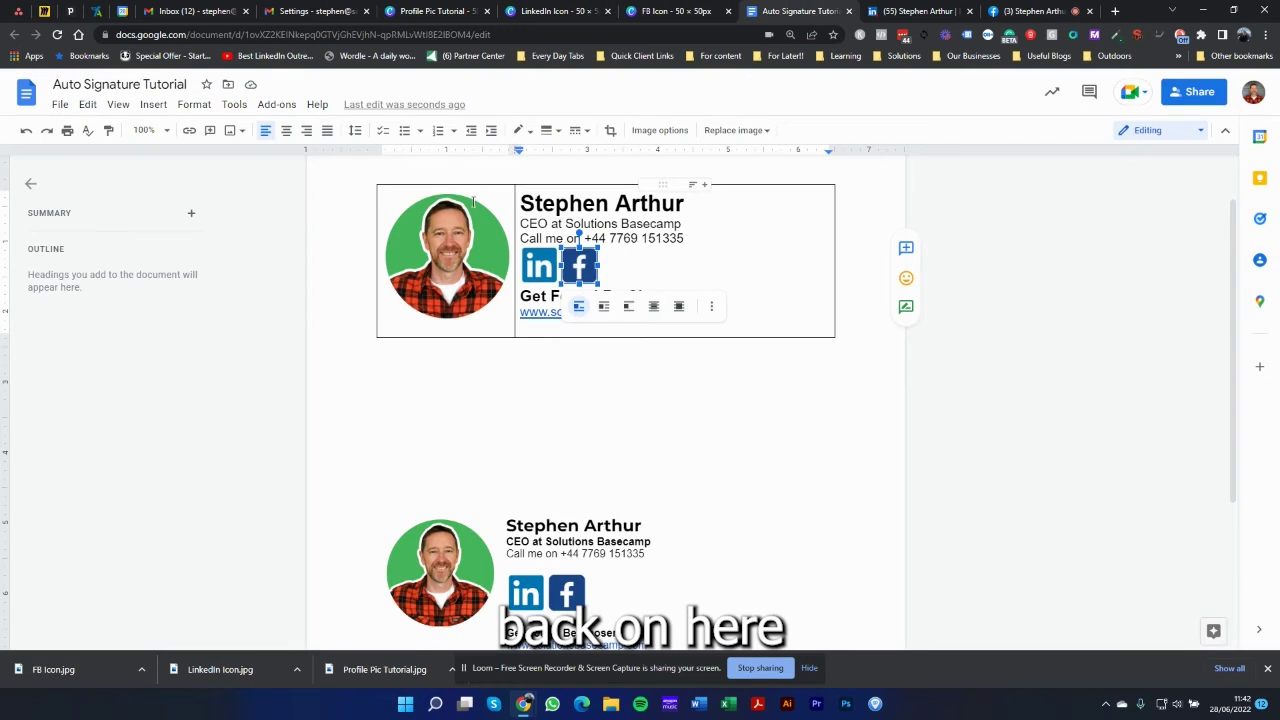
pyautogui.click(188, 131)
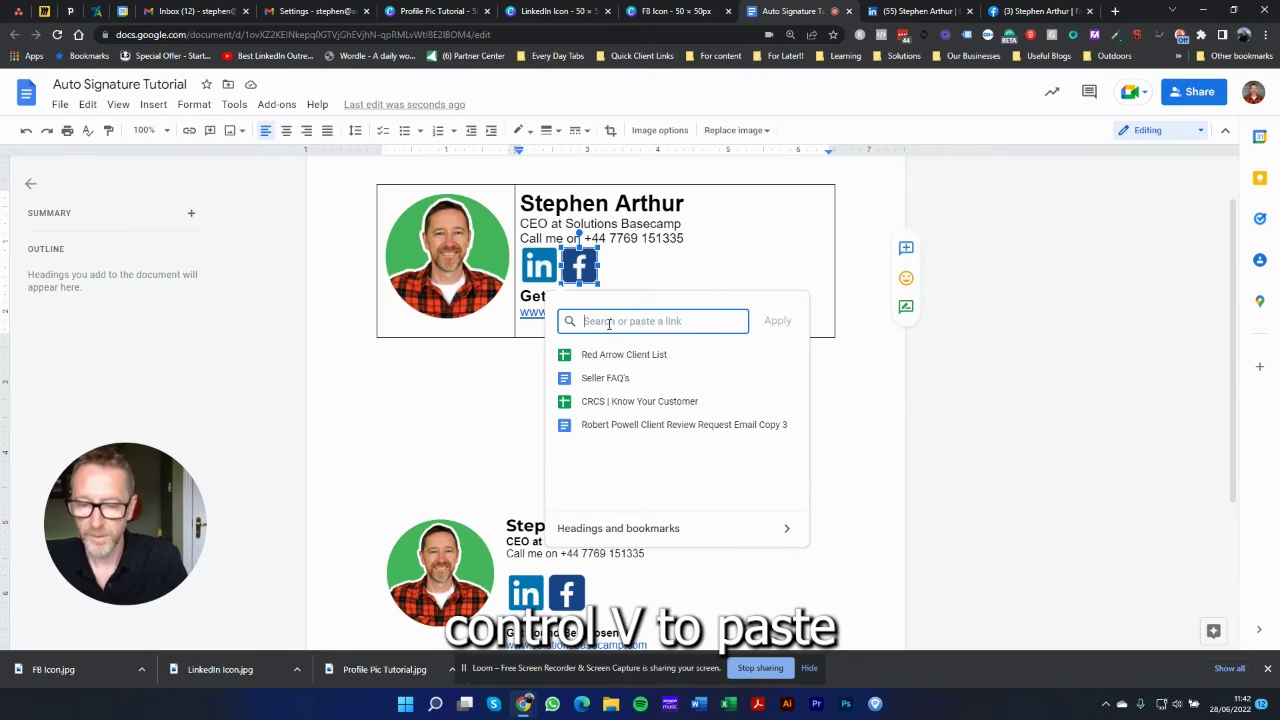
pyautogui.hotkey('ctrl', 'v')
pyautogui.click(777, 320)
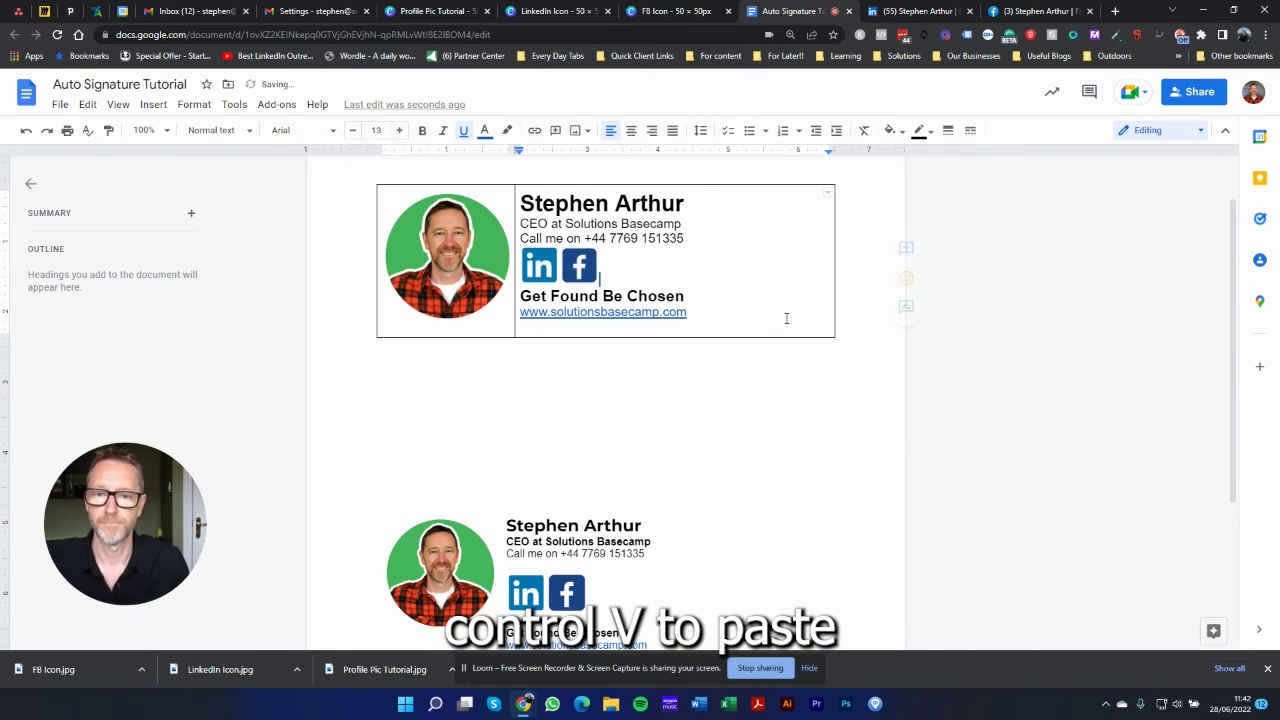
pyautogui.click(486, 381)
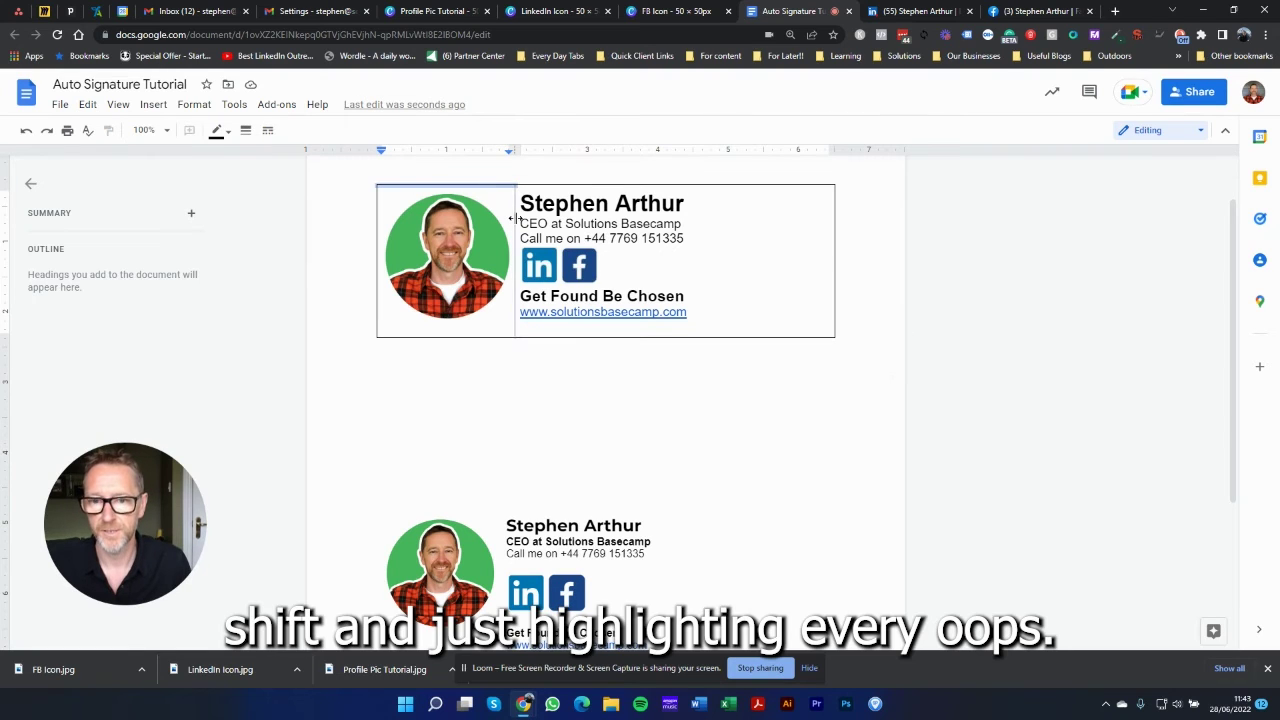
# Step: Narrow the photo column and make all the table borders white
pyautogui.keyDown('shift'); pyautogui.click(515, 220); pyautogui.keyUp('shift')
pyautogui.moveTo(705, 183); pyautogui.dragTo(651, 200)
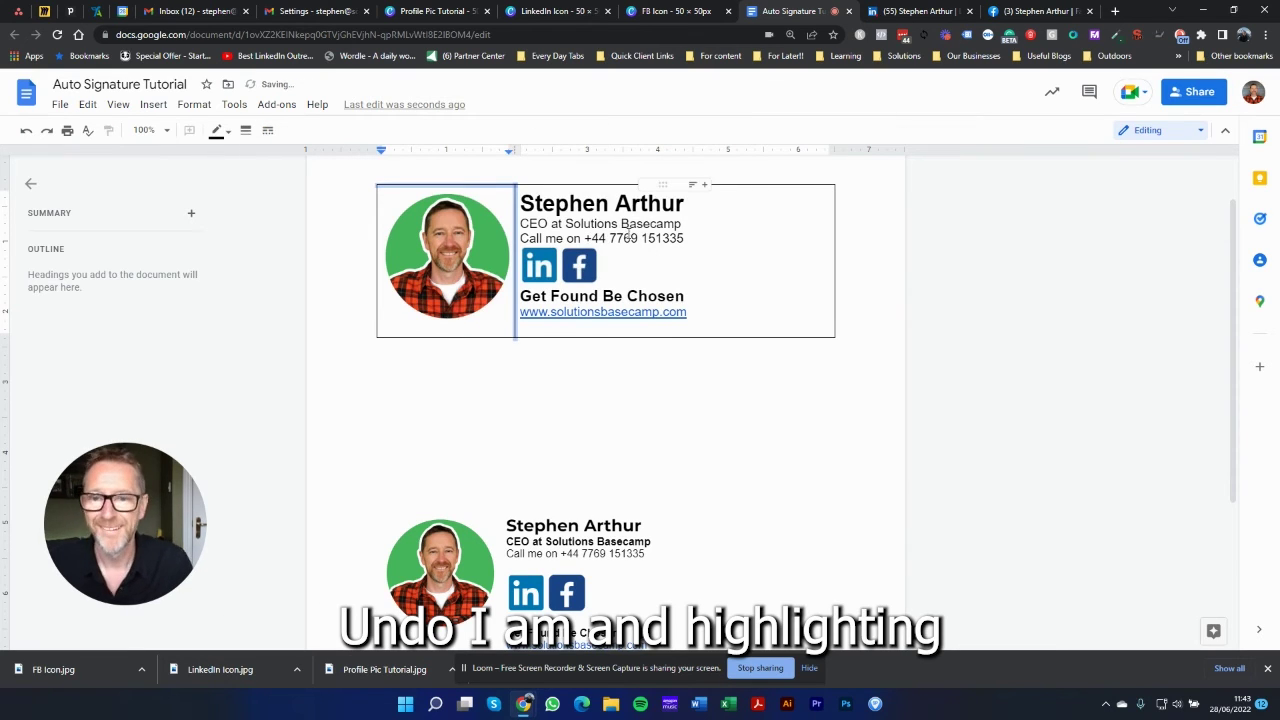
pyautogui.click(764, 186)
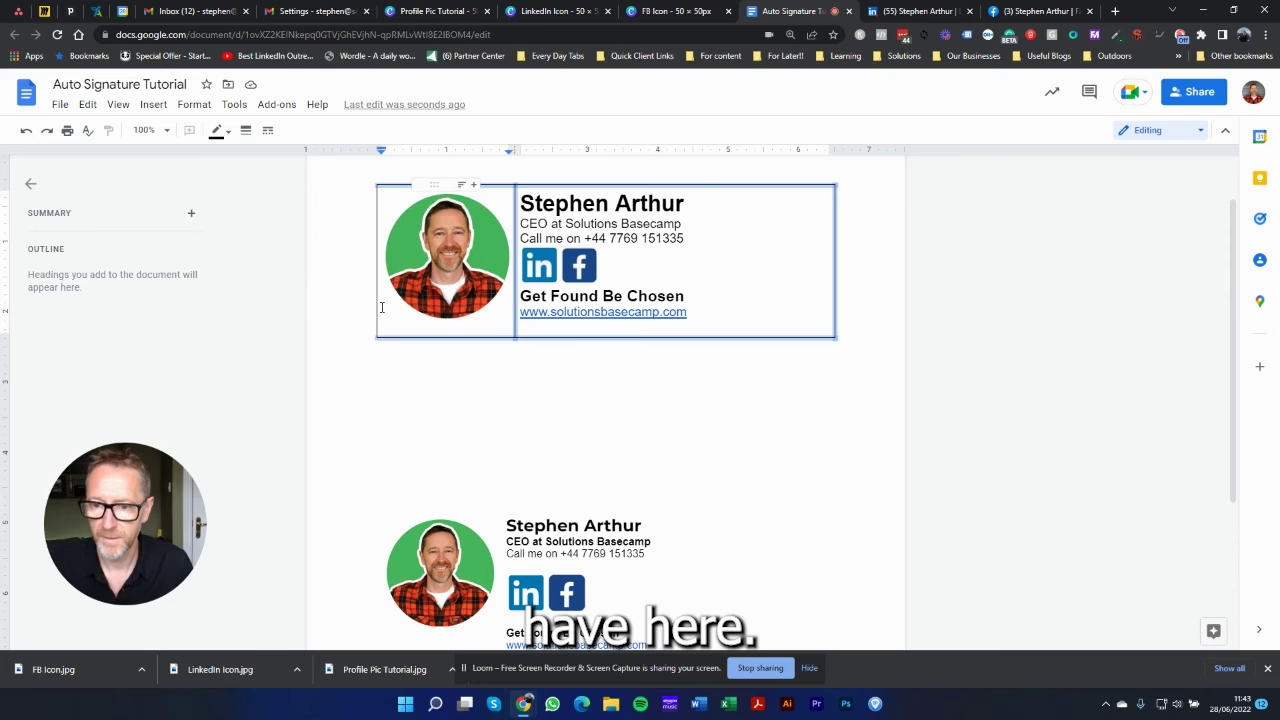
pyautogui.click(228, 134)
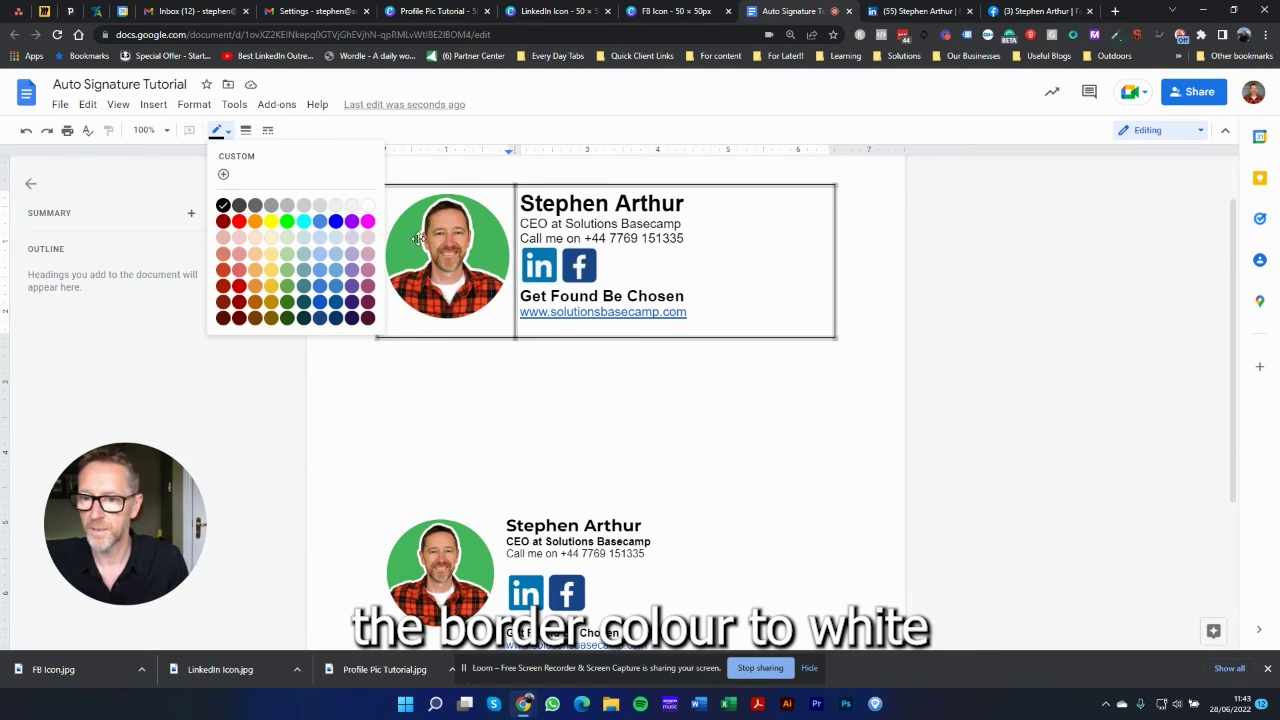
pyautogui.click(368, 205)
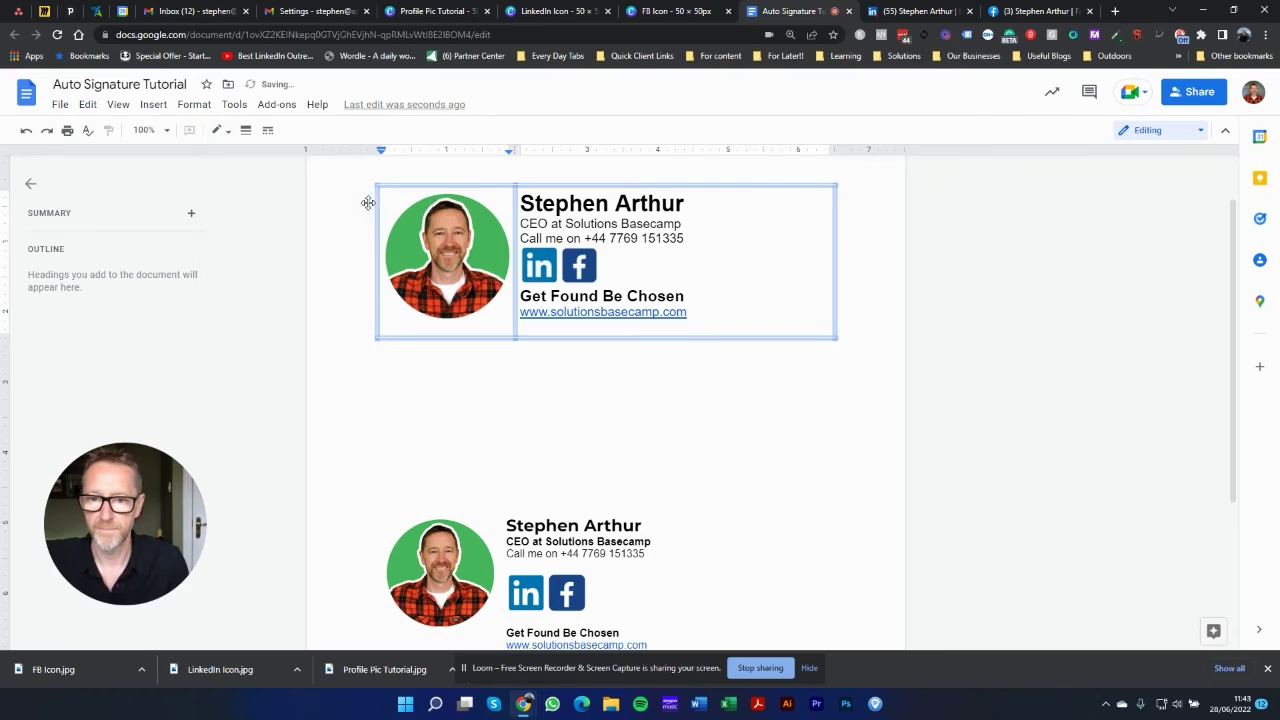
# Step: Select and copy the now borderless signature table, then go to Gmail's compose window
pyautogui.click(470, 397)
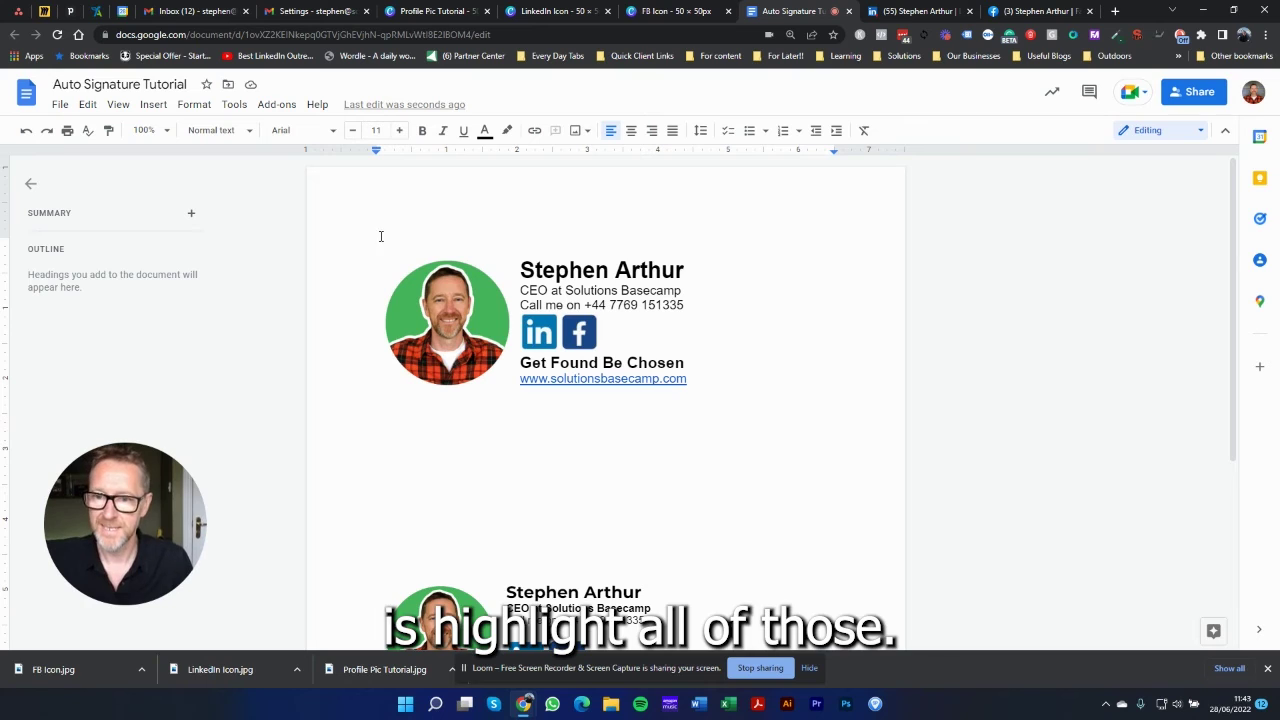
pyautogui.moveTo(381, 242); pyautogui.dragTo(605, 341)
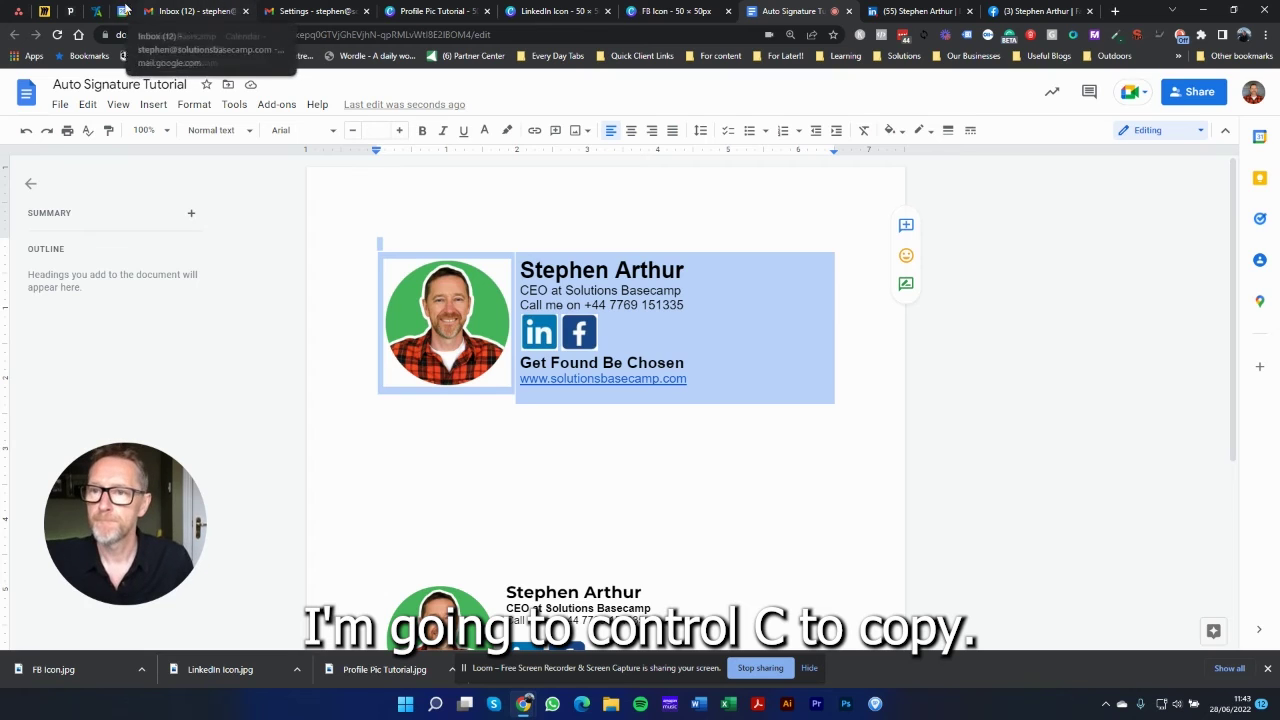
pyautogui.click(192, 10)
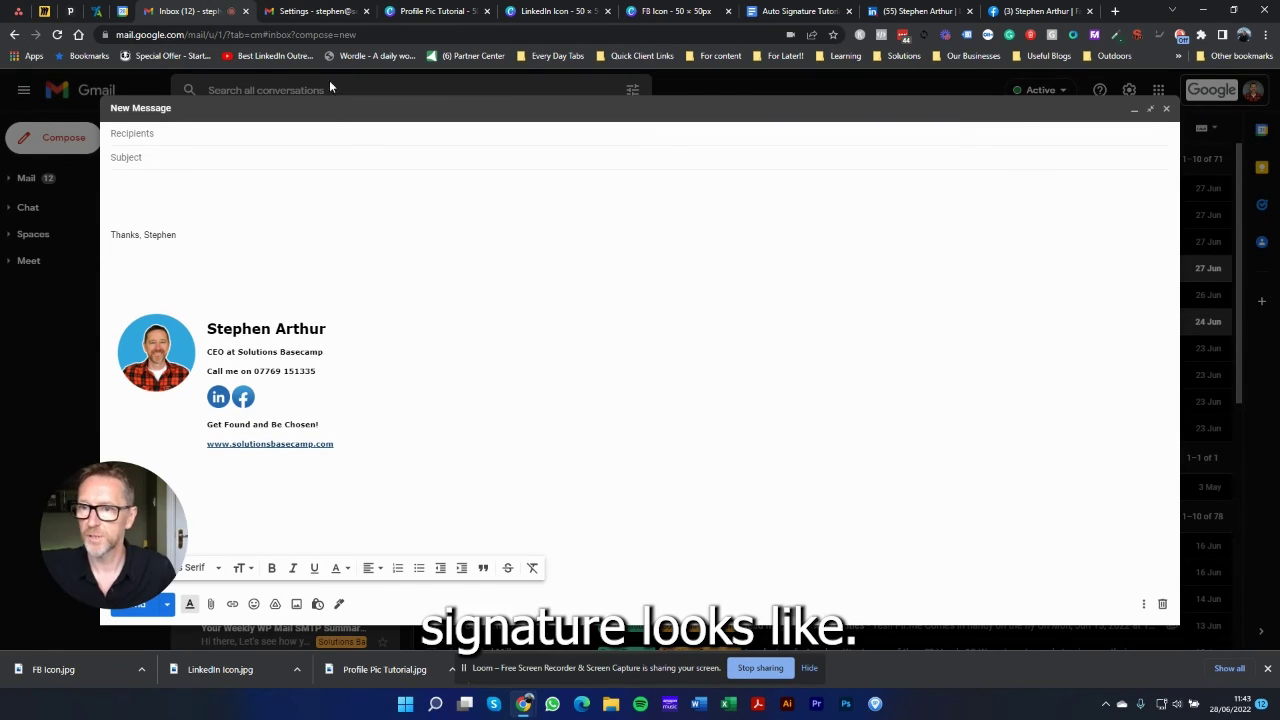
# Step: Go back to Gmail's General settings and scroll down to the Signature section
pyautogui.click(307, 15)
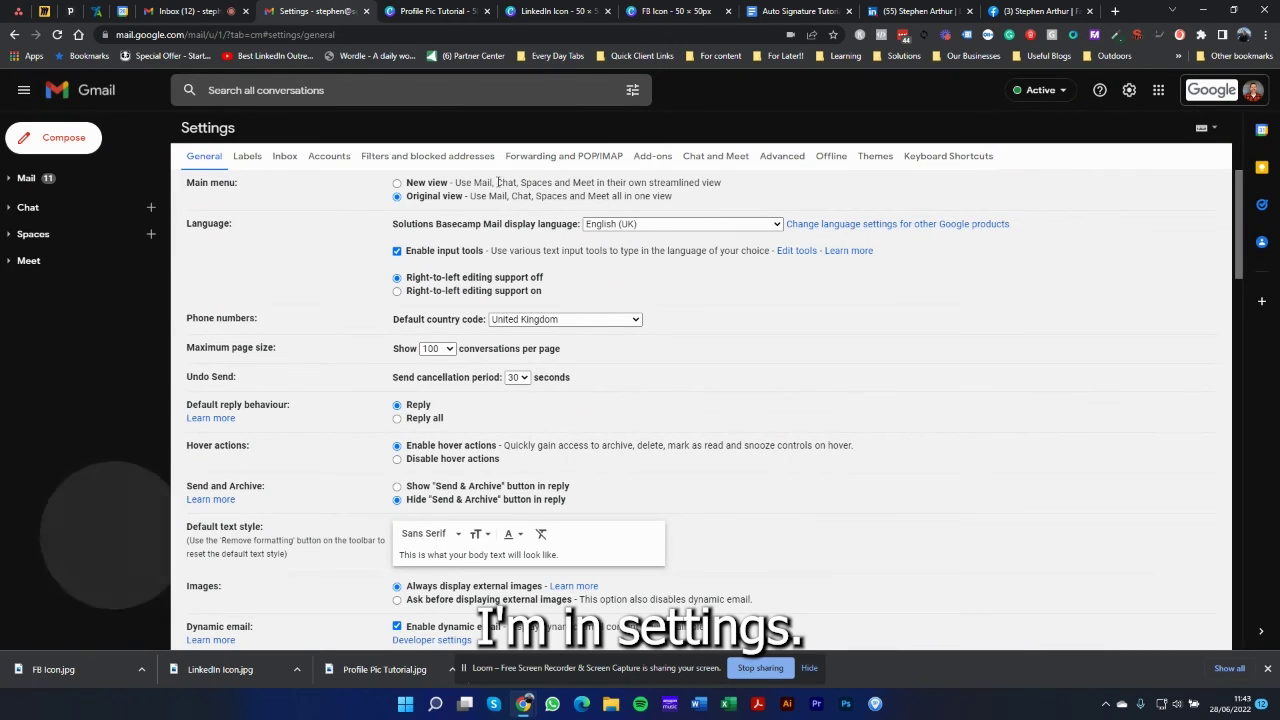
pyautogui.click(198, 13)
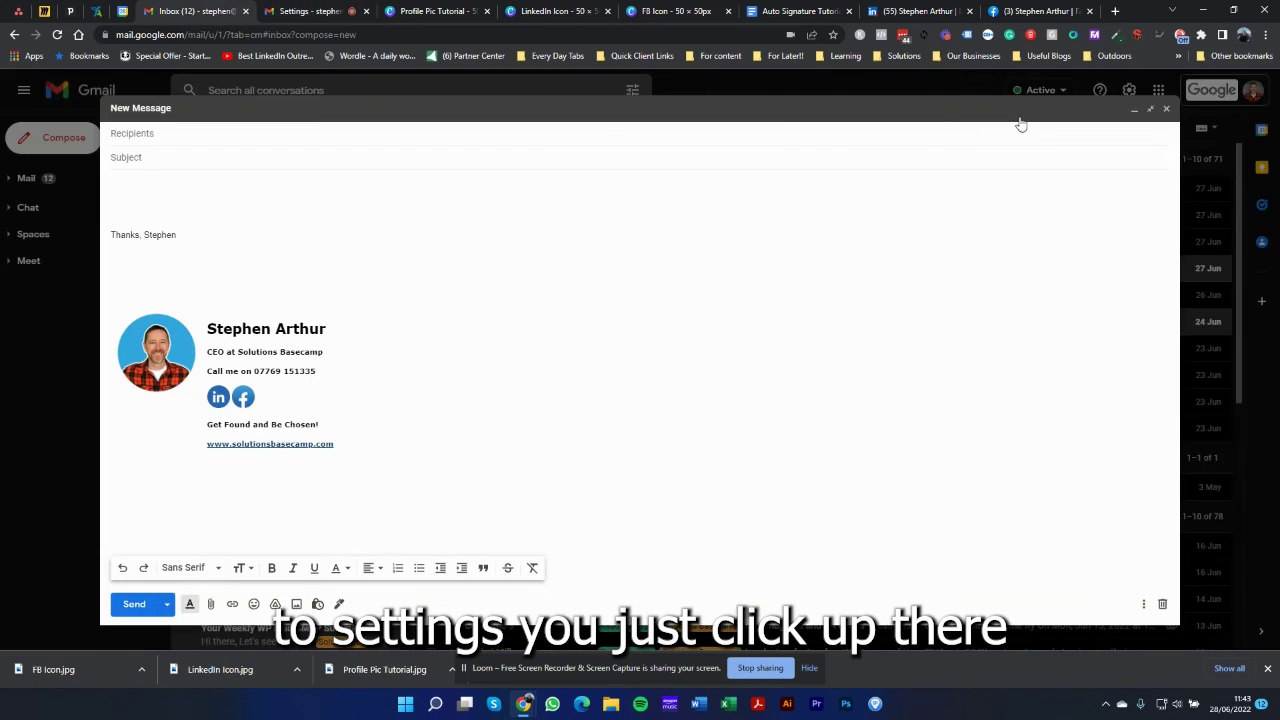
pyautogui.click(288, 10)
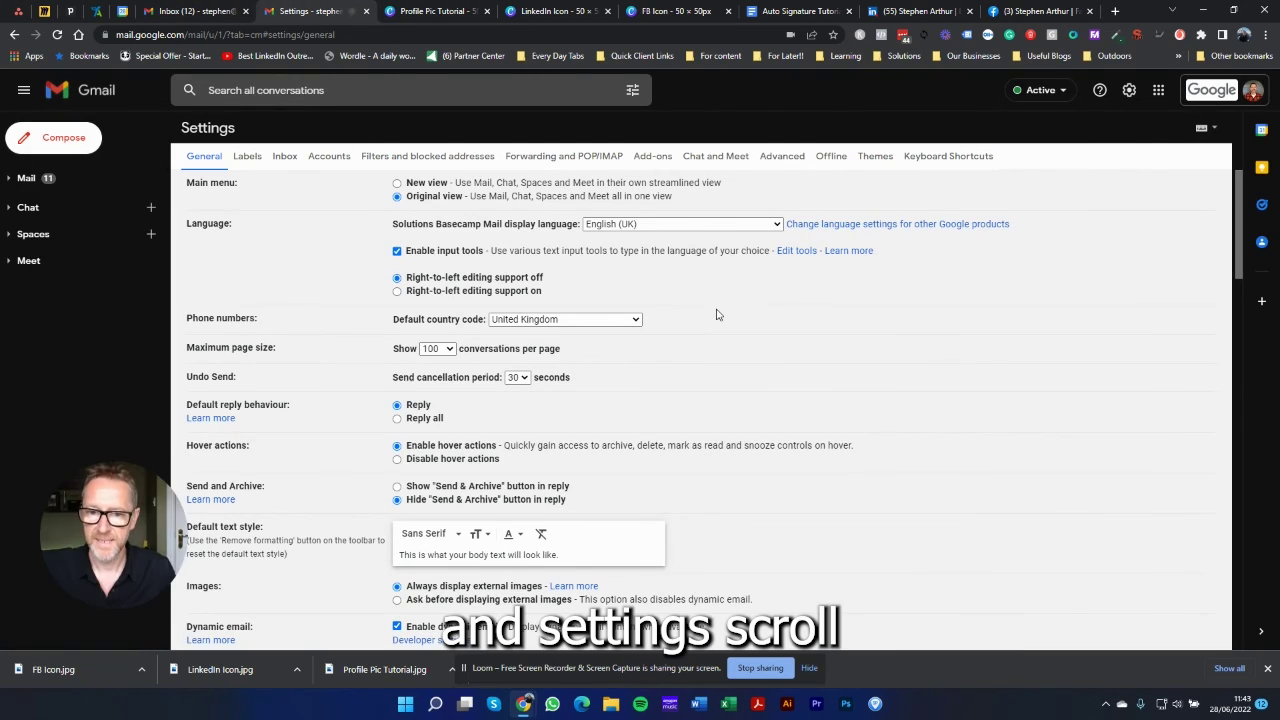
pyautogui.scroll(-10, 640, 337)
pyautogui.scroll(-7, 632, 343)
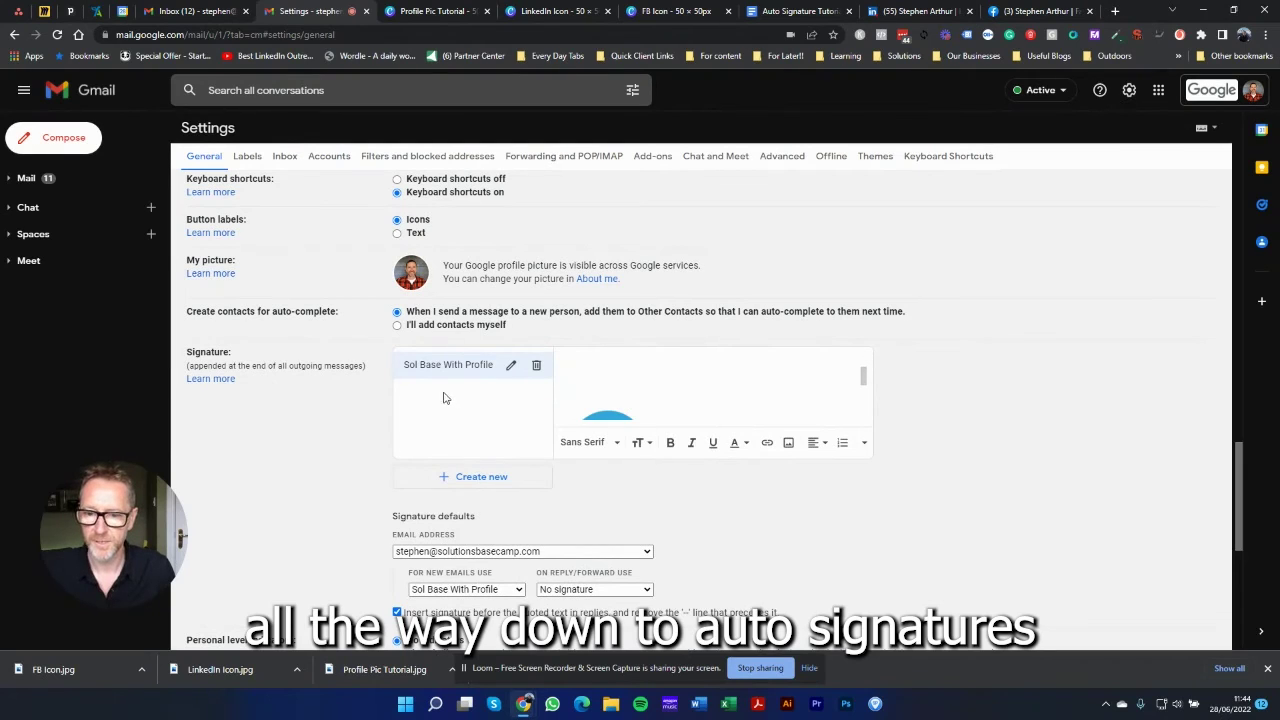
# Step: Create a new Gmail signature named 'Auto Sig Tutorial'
pyautogui.click(469, 479)
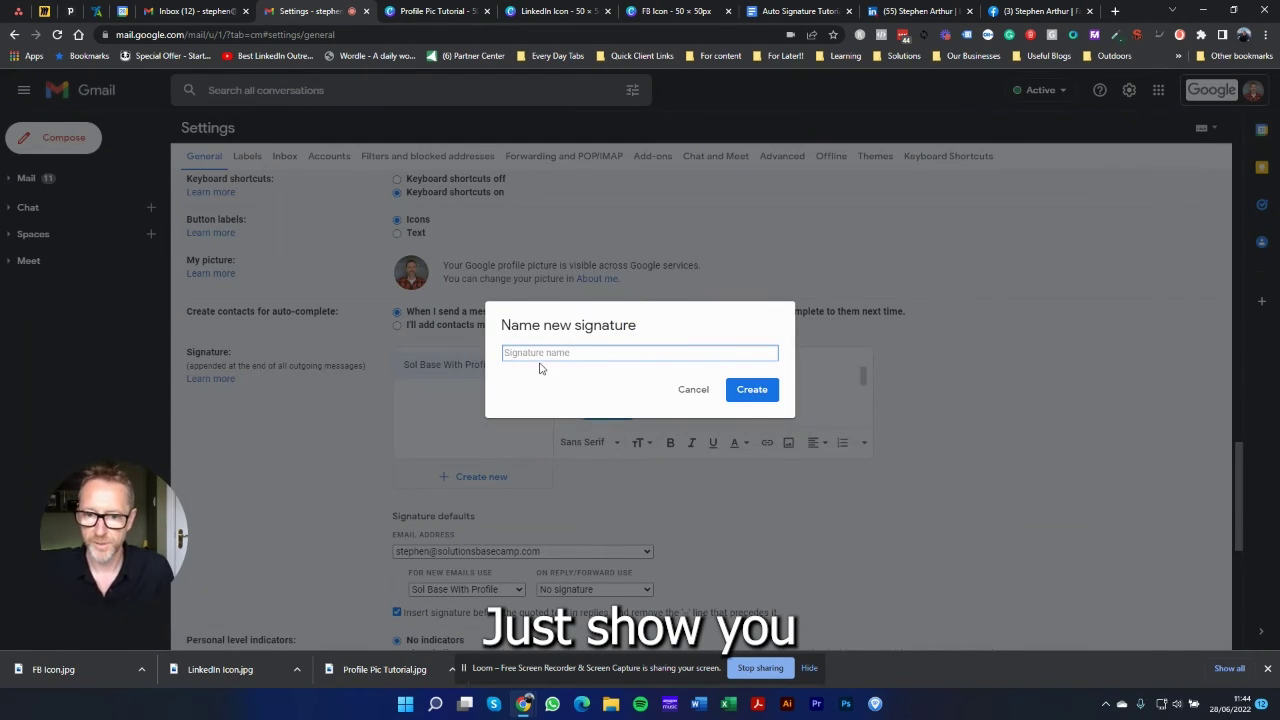
pyautogui.write('S')
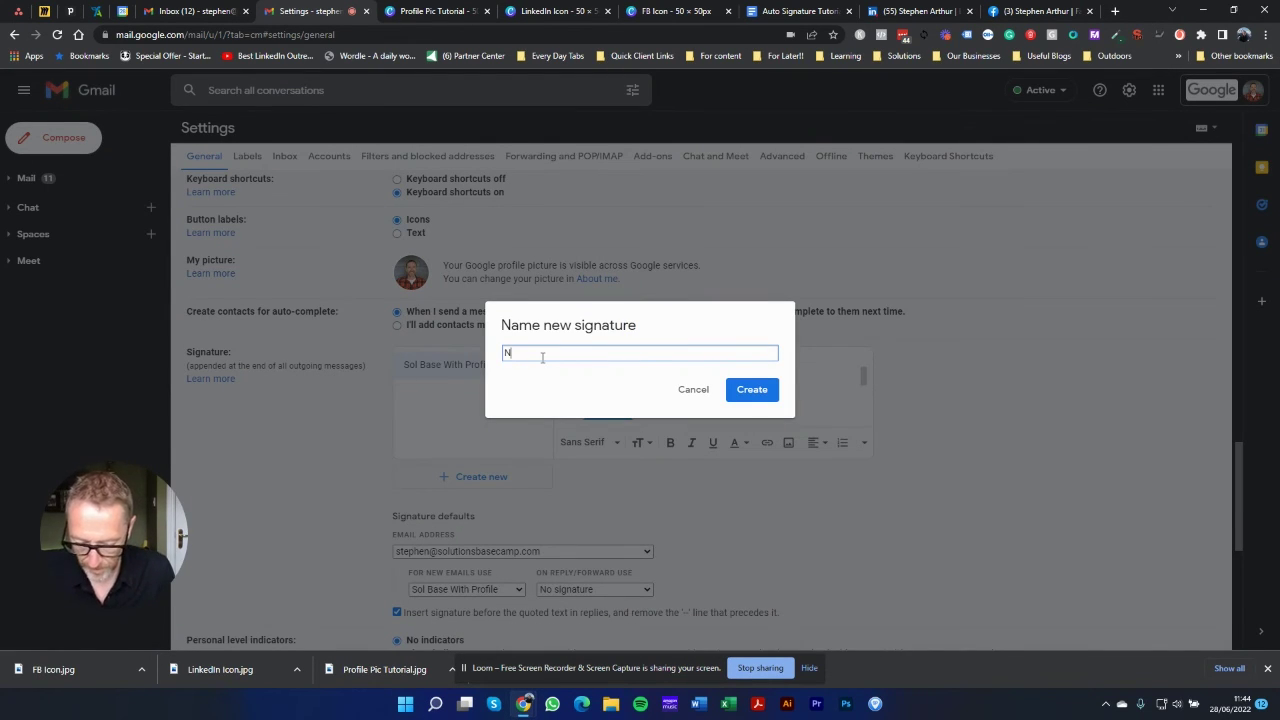
pyautogui.press('BackSpace')
pyautogui.write('Au')
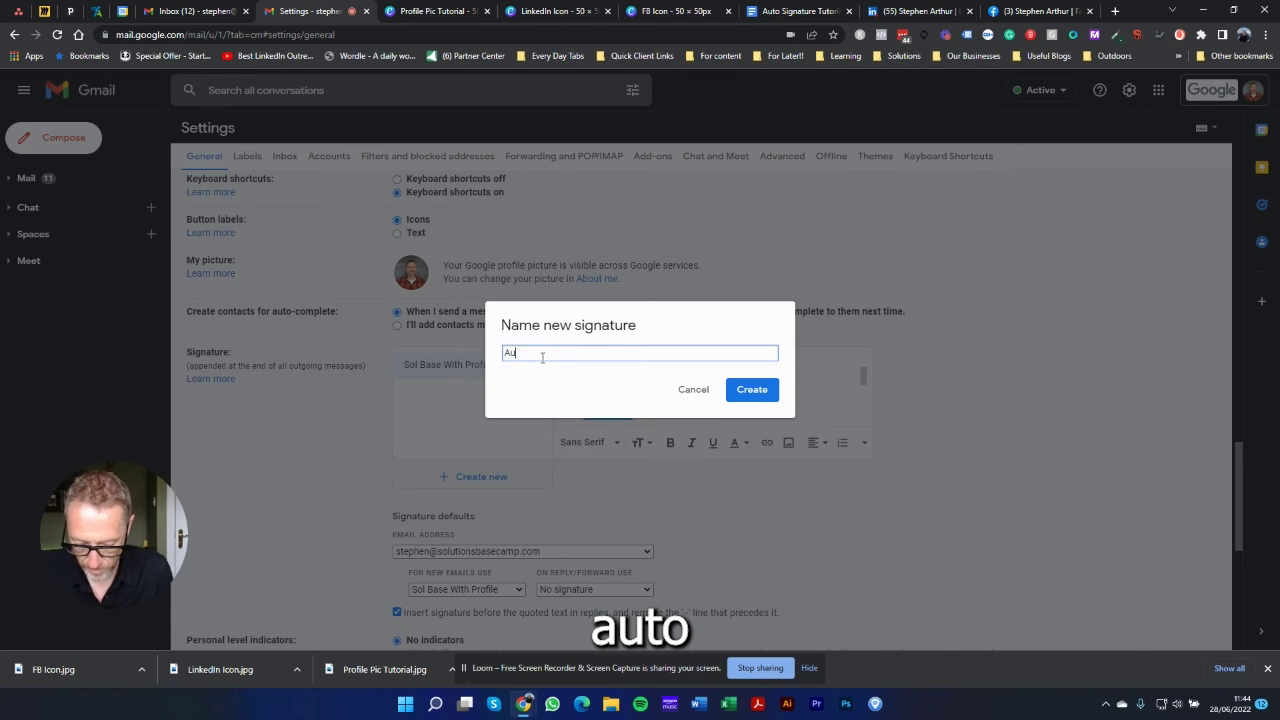
pyautogui.write('to S')
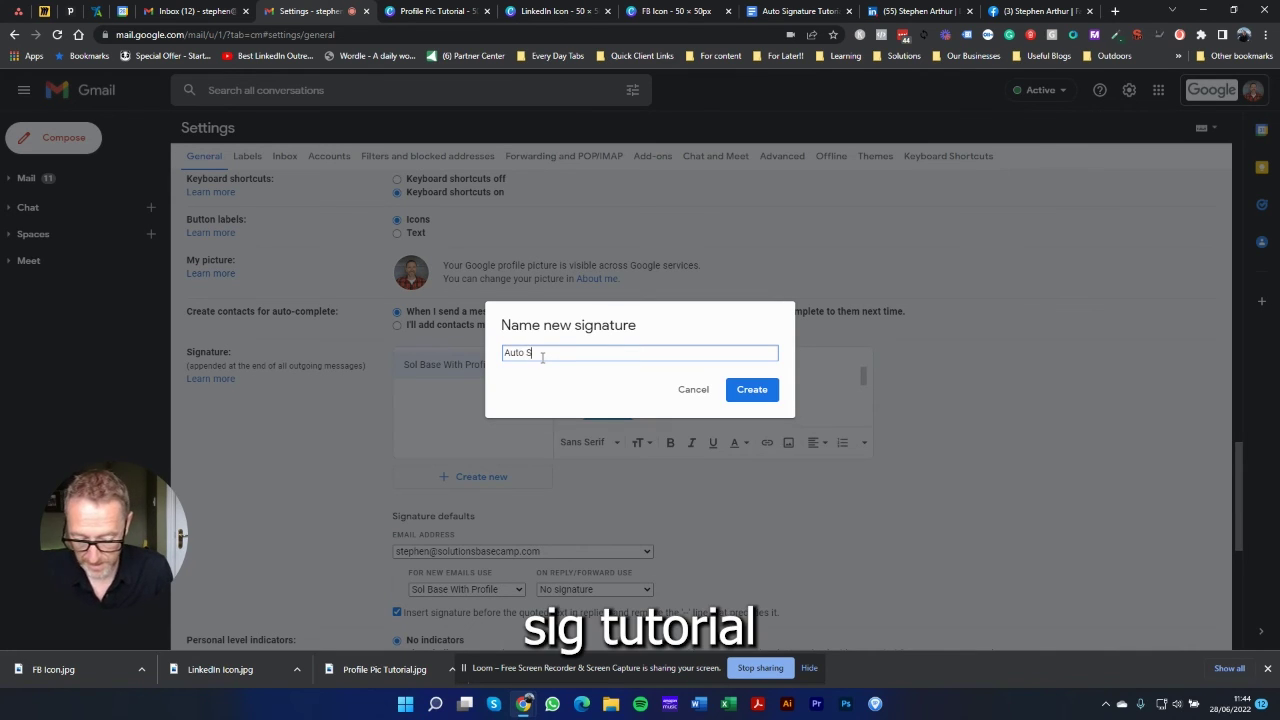
pyautogui.write('ig Tut')
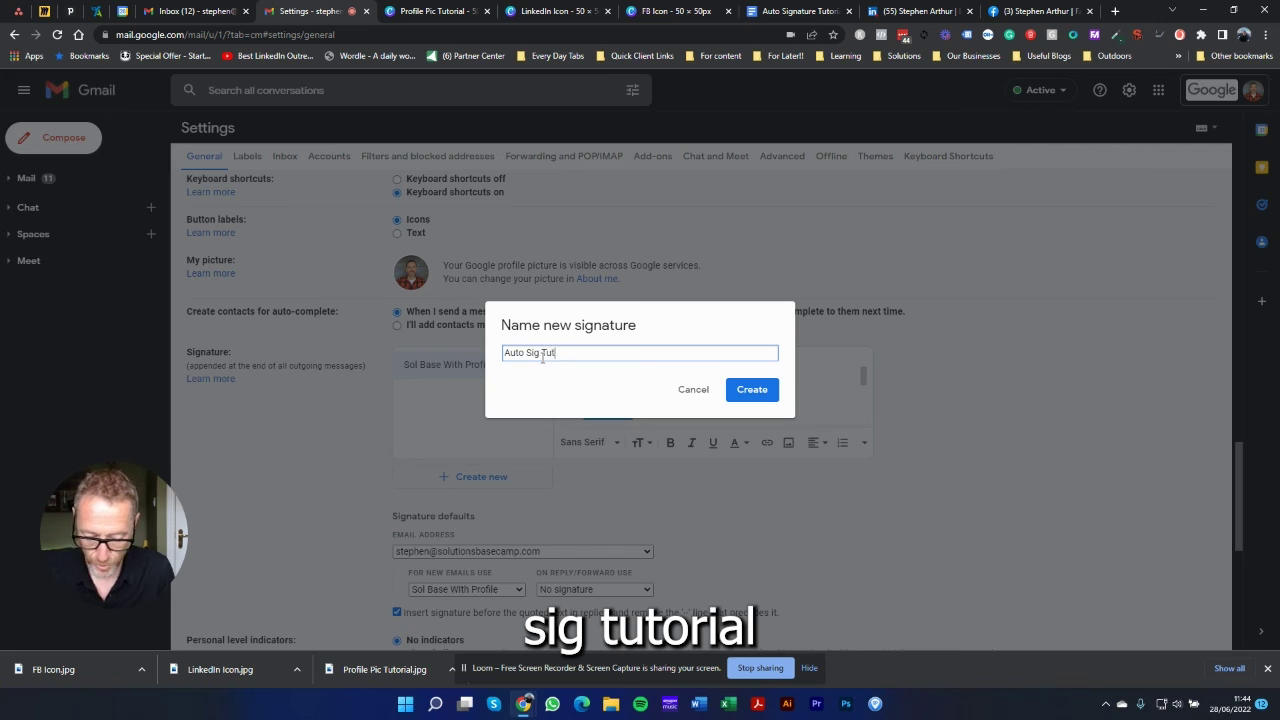
pyautogui.write('orial')
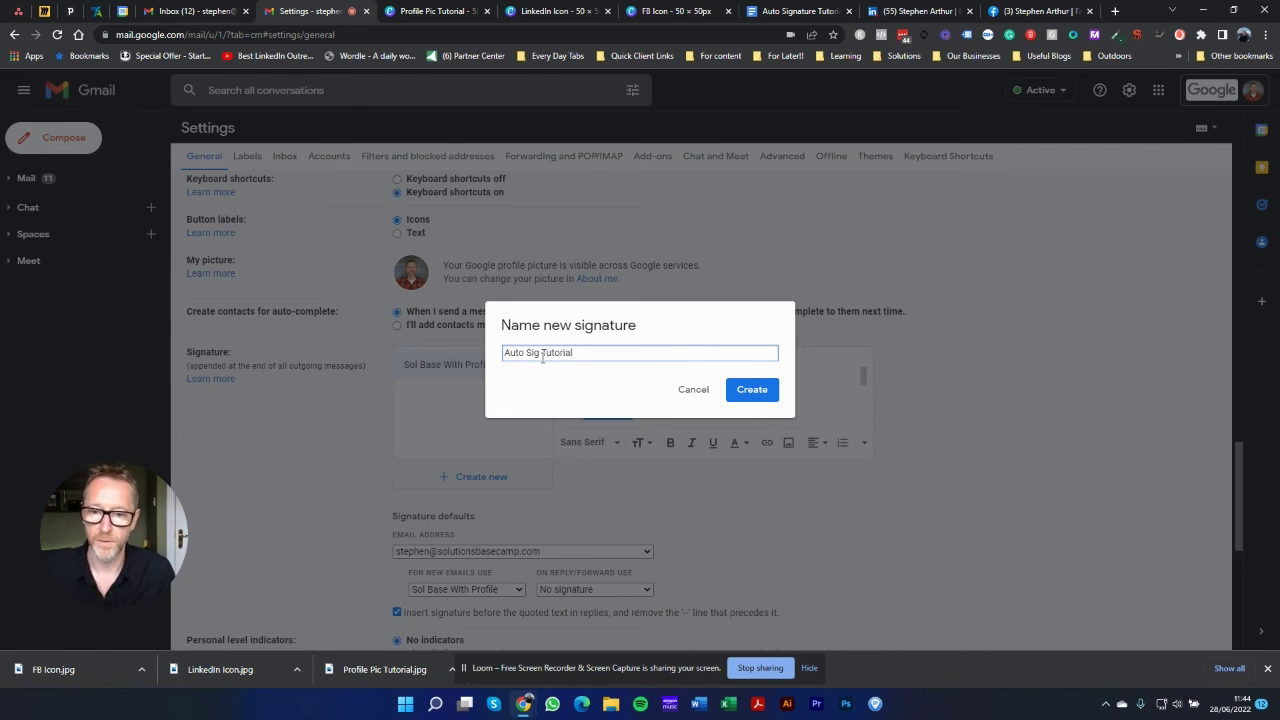
pyautogui.click(752, 390)
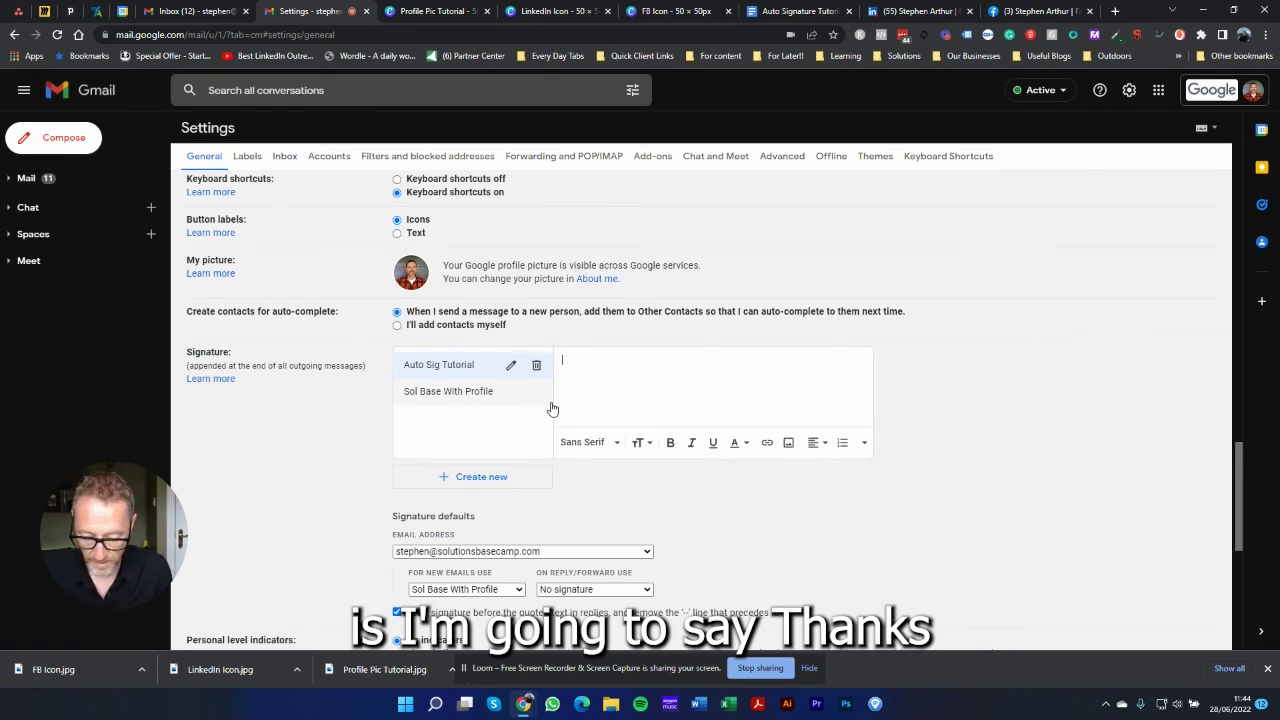
# Step: Fill the signature with a 'Thanks' sign-off and the sender's name, then paste the signature table below it
pyautogui.write('Thanks, ')
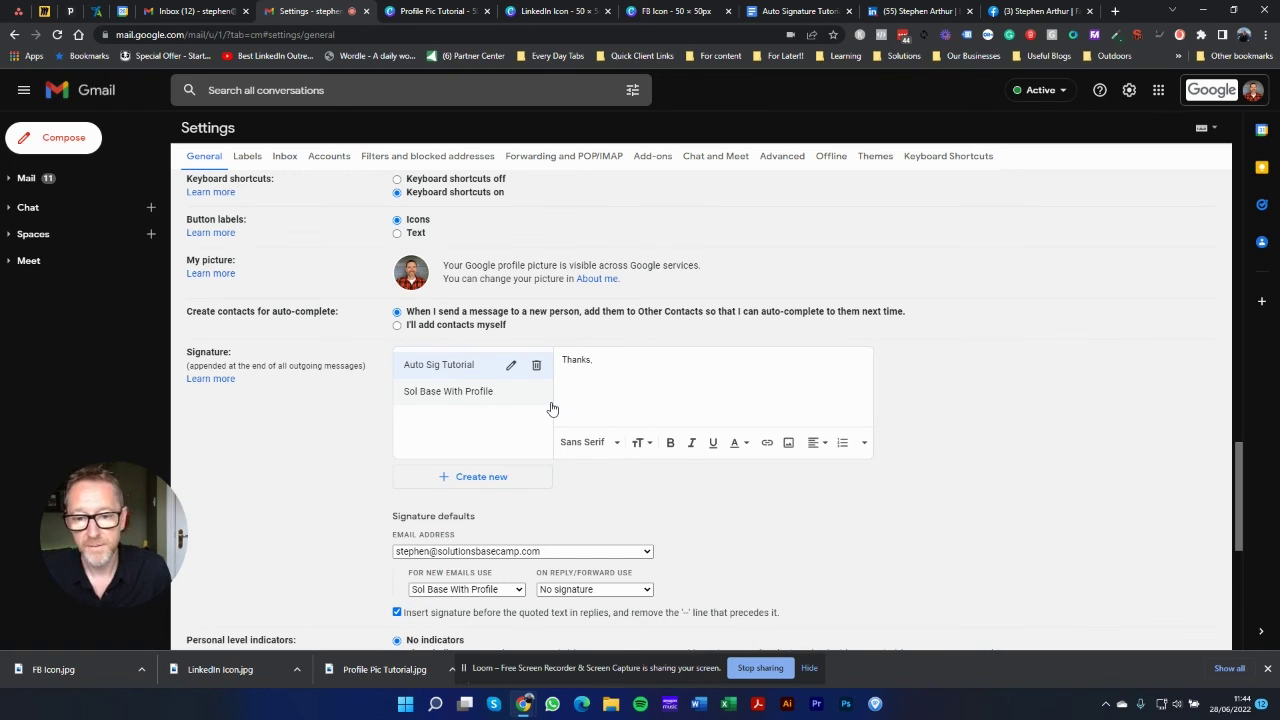
pyautogui.write('Stephen')
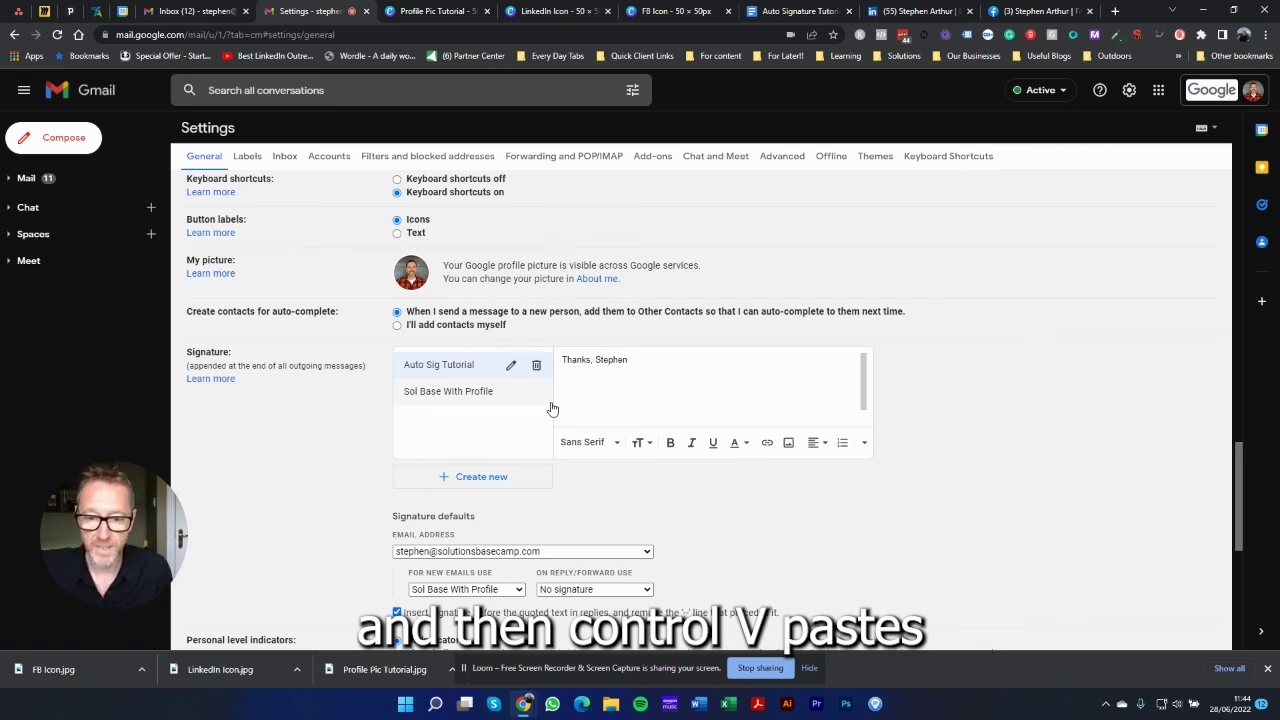
pyautogui.hotkey('ctrl', 'v')
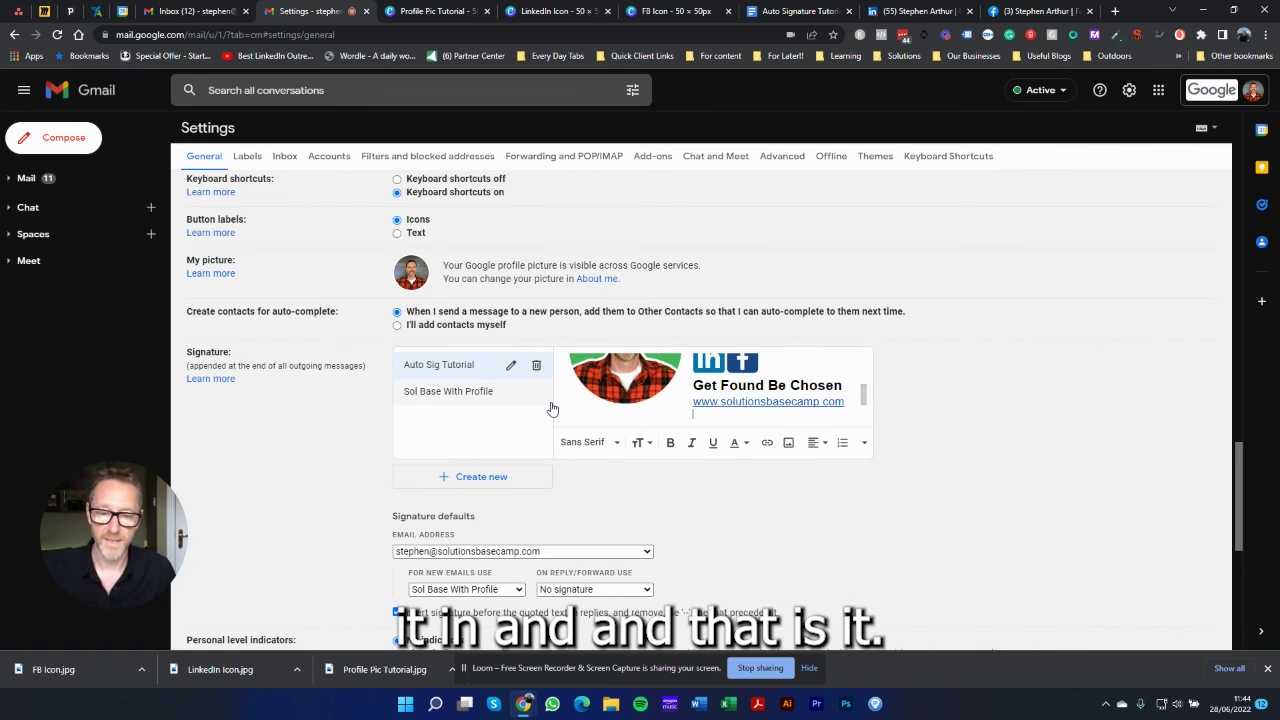
pyautogui.scroll(2, 600, 383)
pyautogui.scroll(-3, 726, 402)
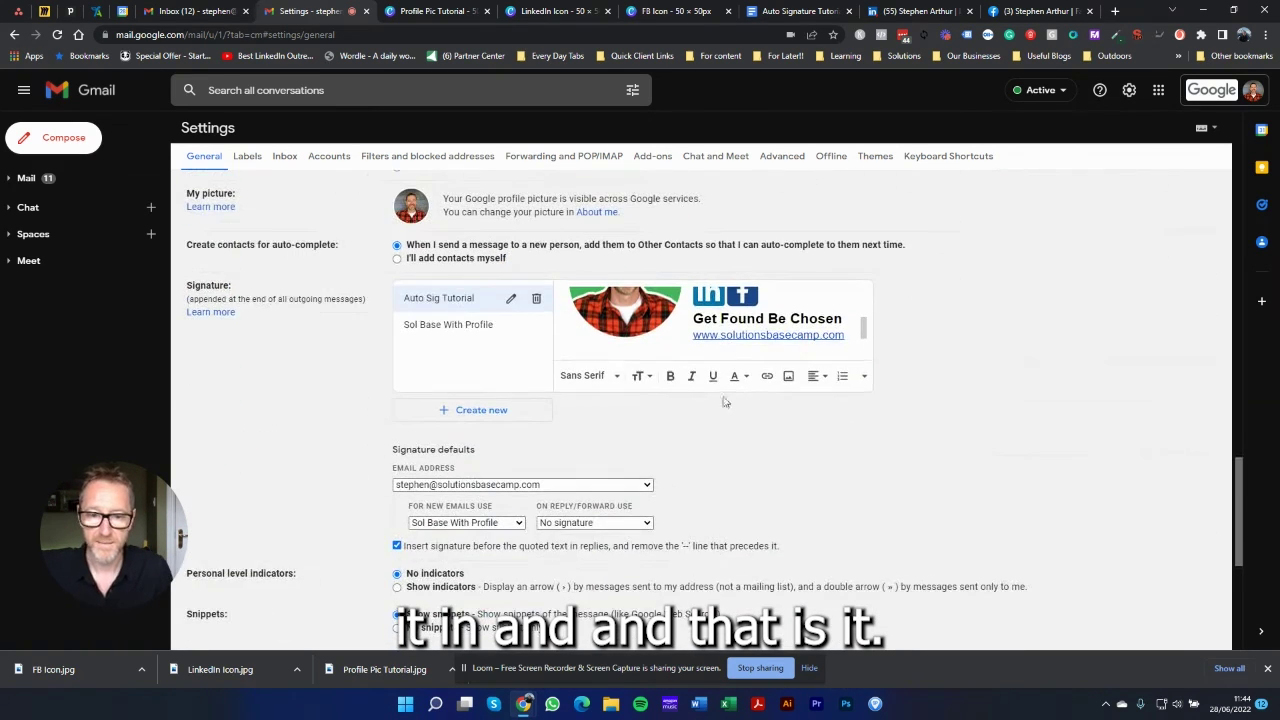
pyautogui.scroll(4, 697, 318)
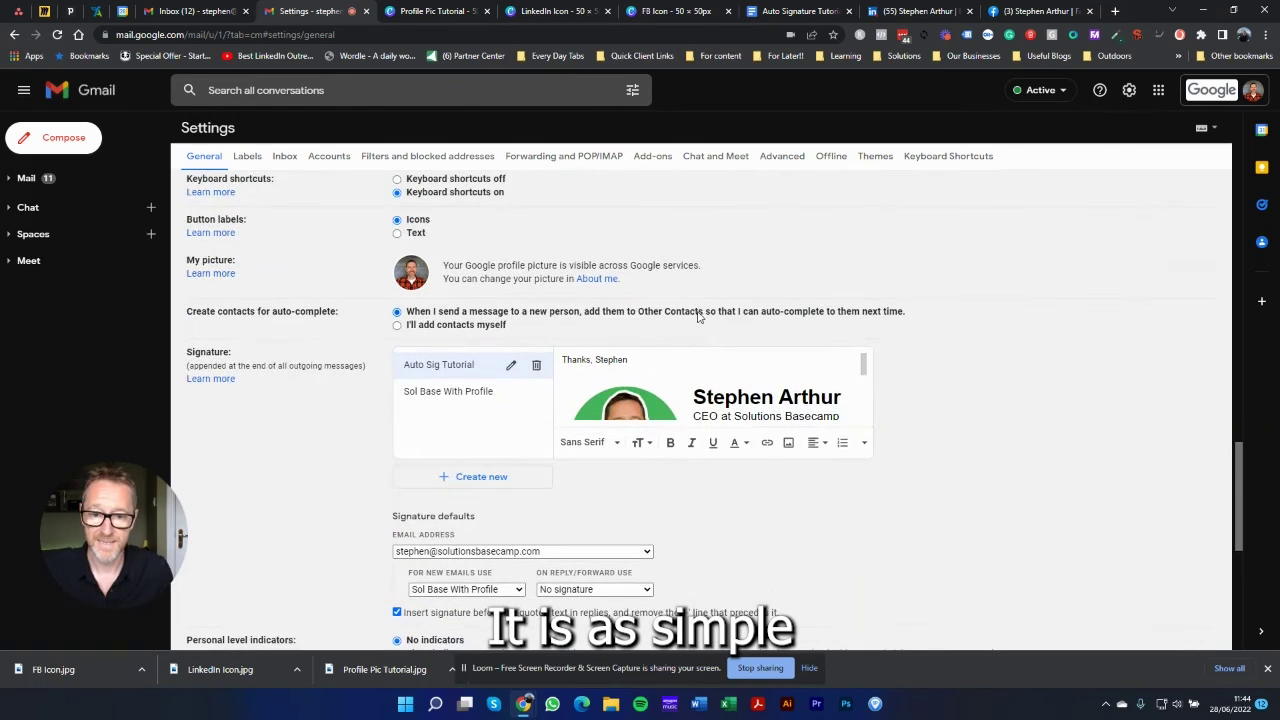
pyautogui.scroll(-5, 546, 477)
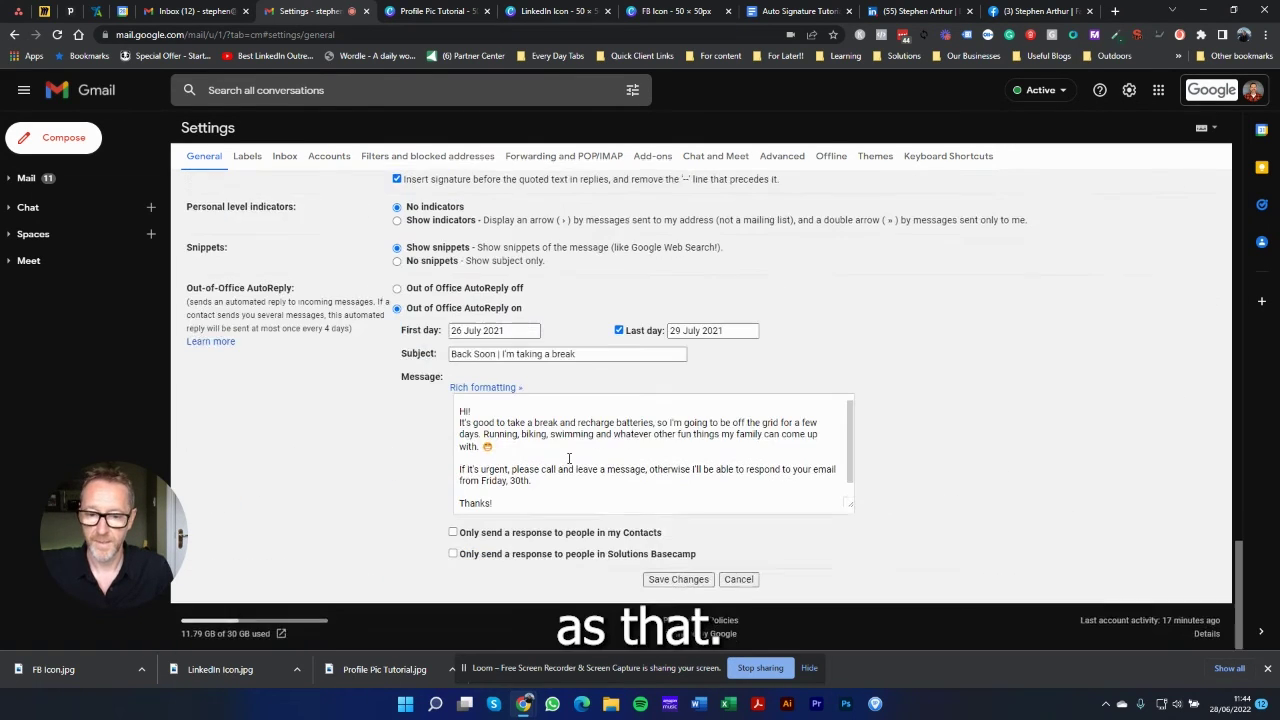